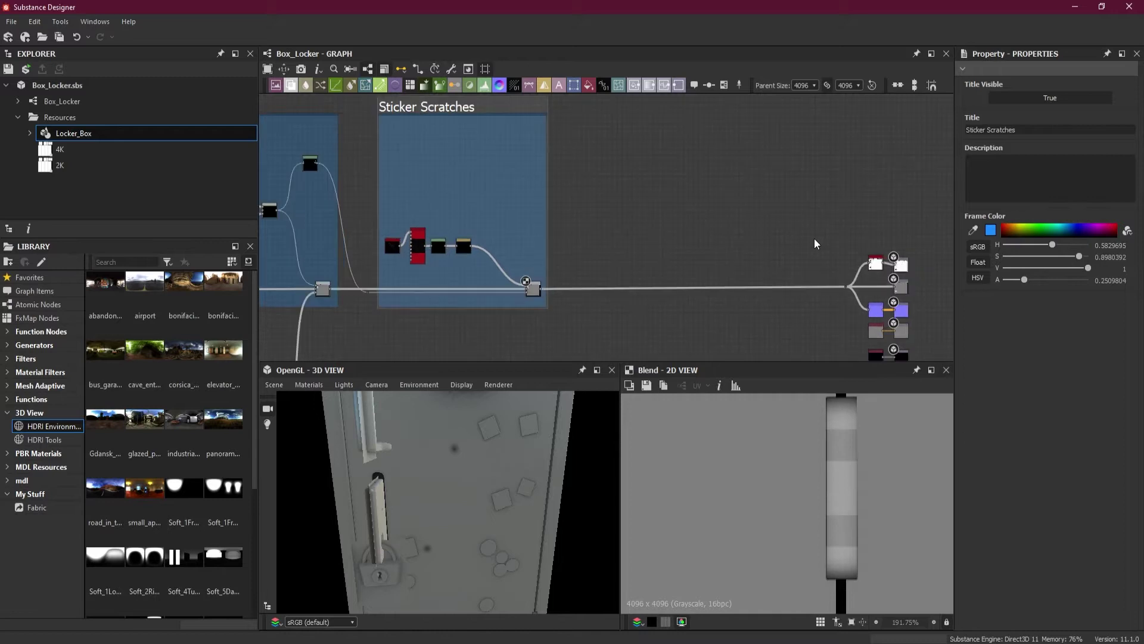
Insert a Blend node into the link between the Sticker Scratches frame and the outputs, placing it well clear of the frame.
{"action": "scroll", "coordinate": [814, 251], "scroll_direction": "down", "scroll_amount": 1}
{"action": "middle_click_drag", "start_coordinate": [812, 244], "coordinate": [663, 194]}
{"action": "scroll", "coordinate": [660, 208], "scroll_direction": "up", "scroll_amount": 2}
{"action": "left_click", "coordinate": [637, 296]}
{"action": "key", "text": "space"}
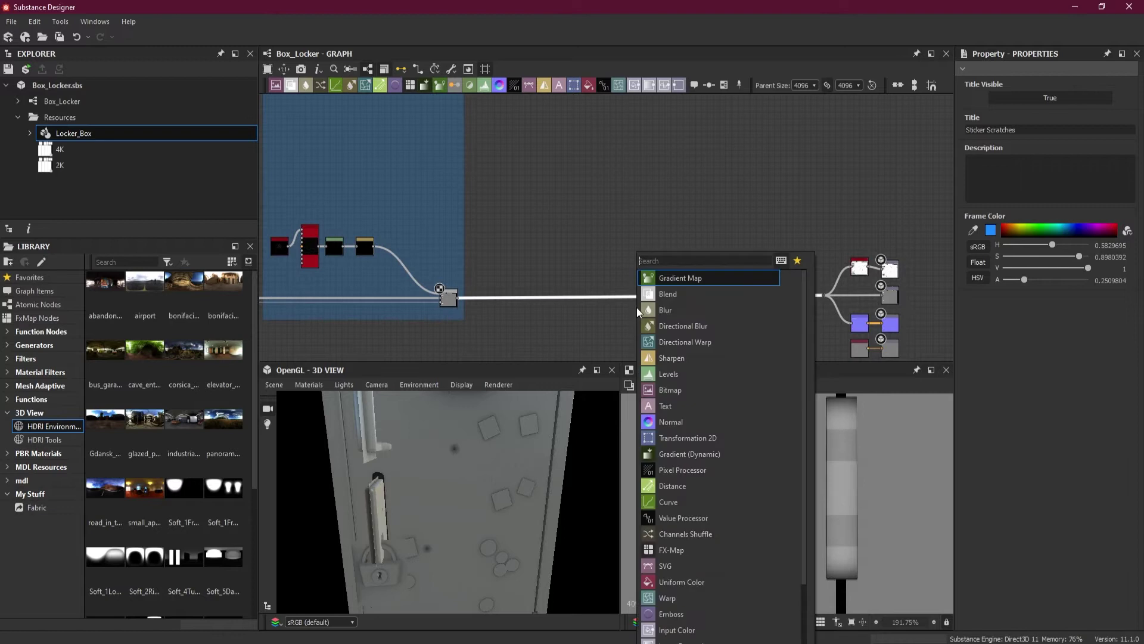
{"action": "left_click", "coordinate": [691, 295]}
{"action": "scroll", "coordinate": [615, 310], "scroll_direction": "up", "scroll_amount": 3}
{"action": "left_click_drag", "start_coordinate": [658, 306], "coordinate": [763, 302]}
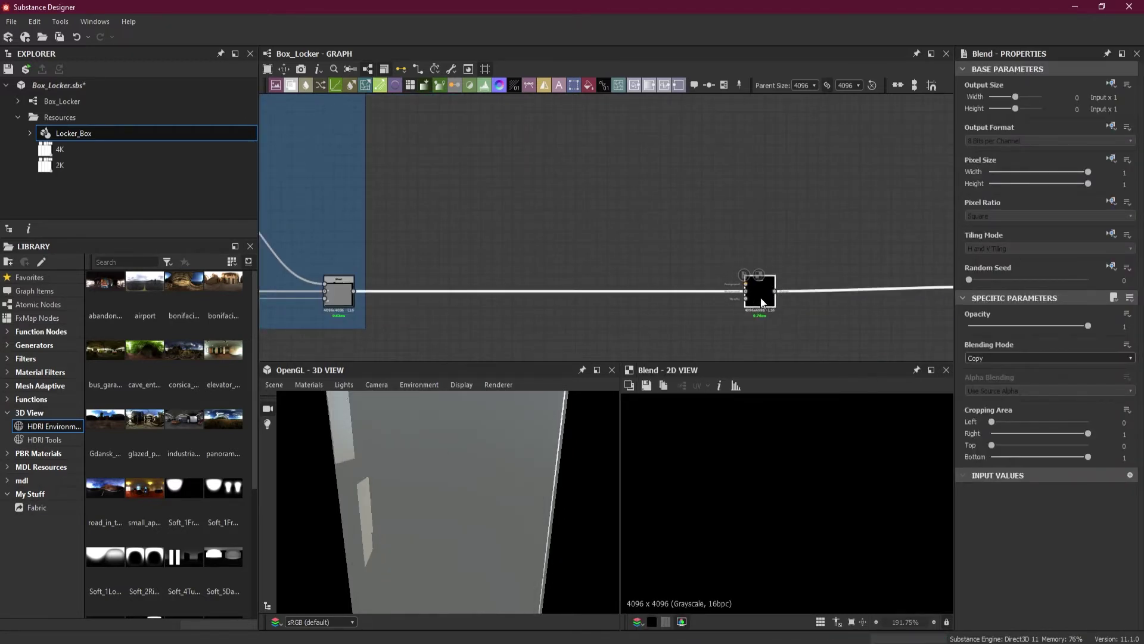
Set the new Blend node's blending mode to Add (Linear Dodge).
{"action": "left_click", "coordinate": [1023, 359]}
{"action": "left_click", "coordinate": [1022, 373]}
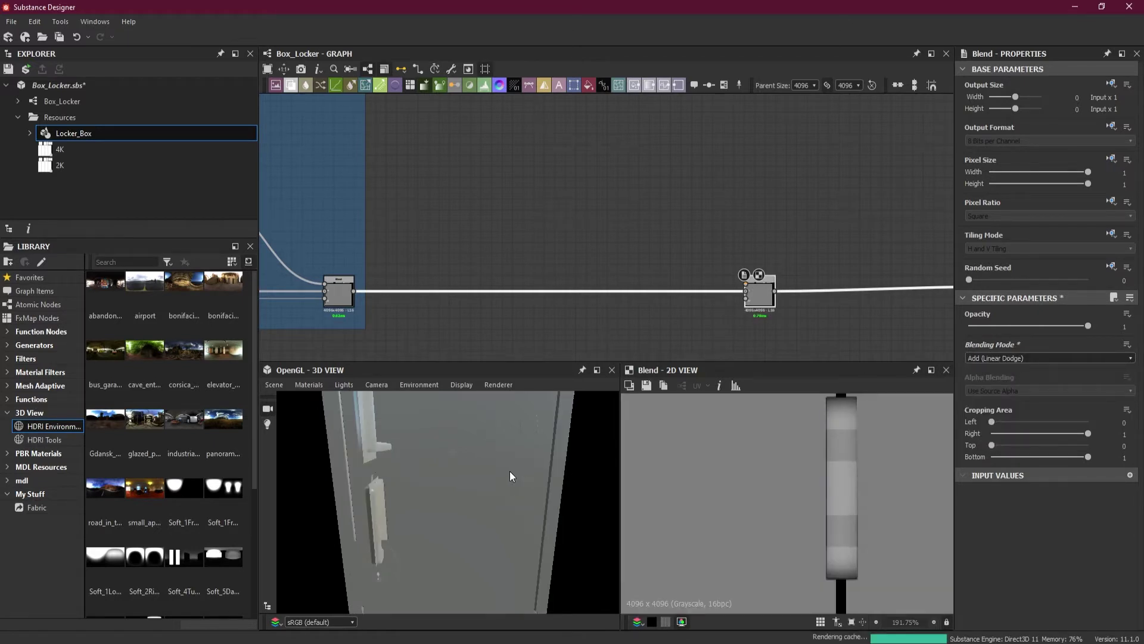
{"action": "left_click_drag", "start_coordinate": [497, 478], "coordinate": [506, 468]}
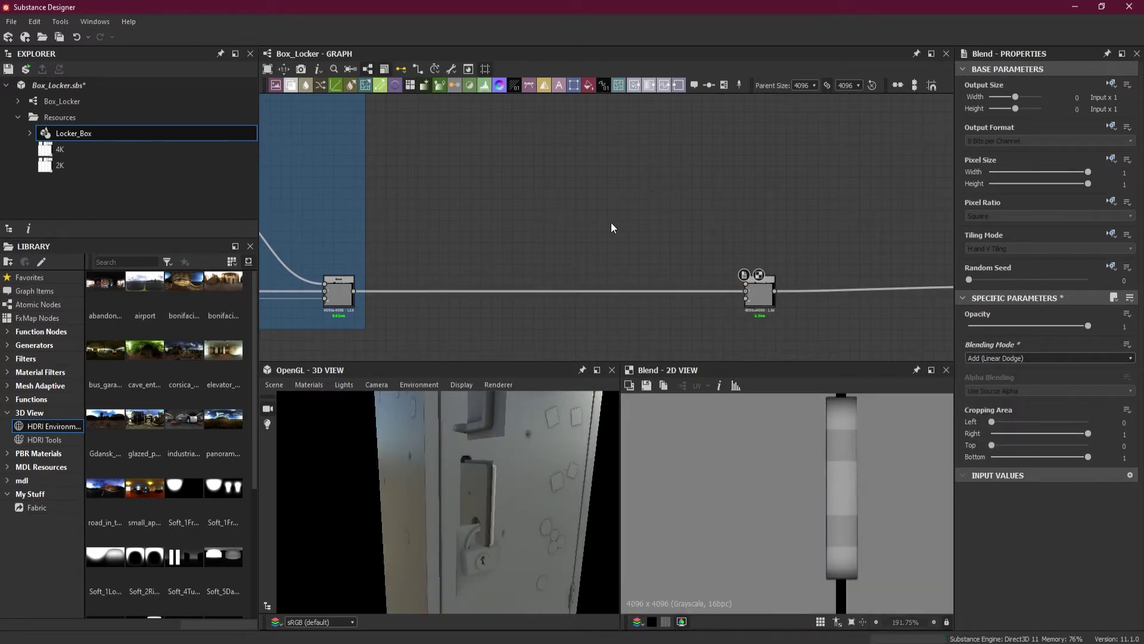
Add a Text node in the empty area above the link leading to the new Blend node.
{"action": "key", "text": "space"}
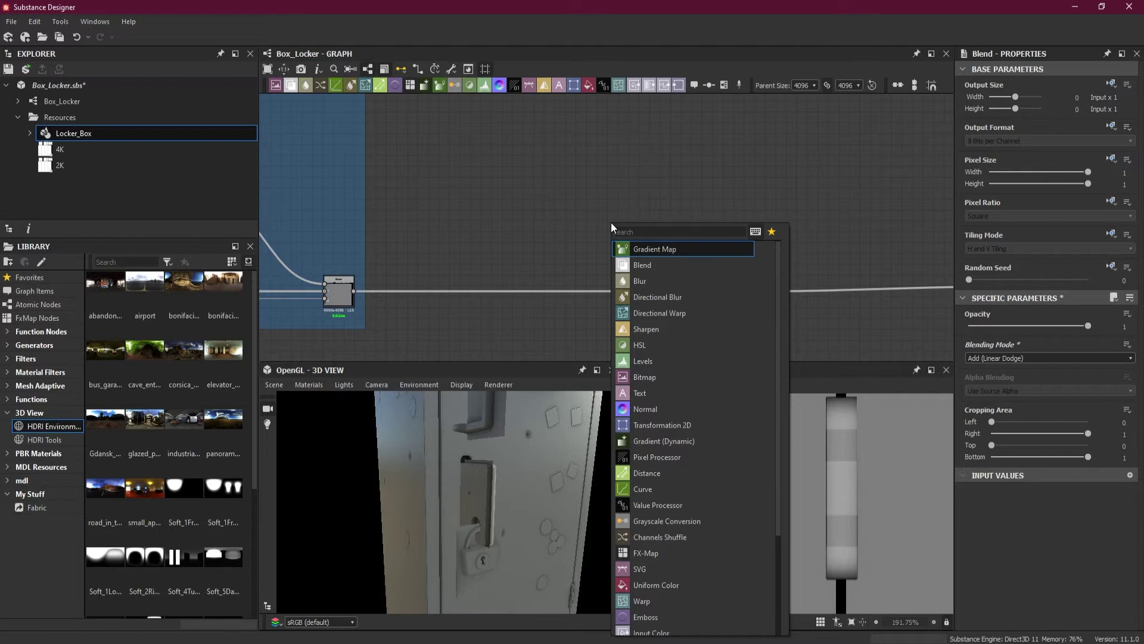
{"action": "type", "text": "text"}
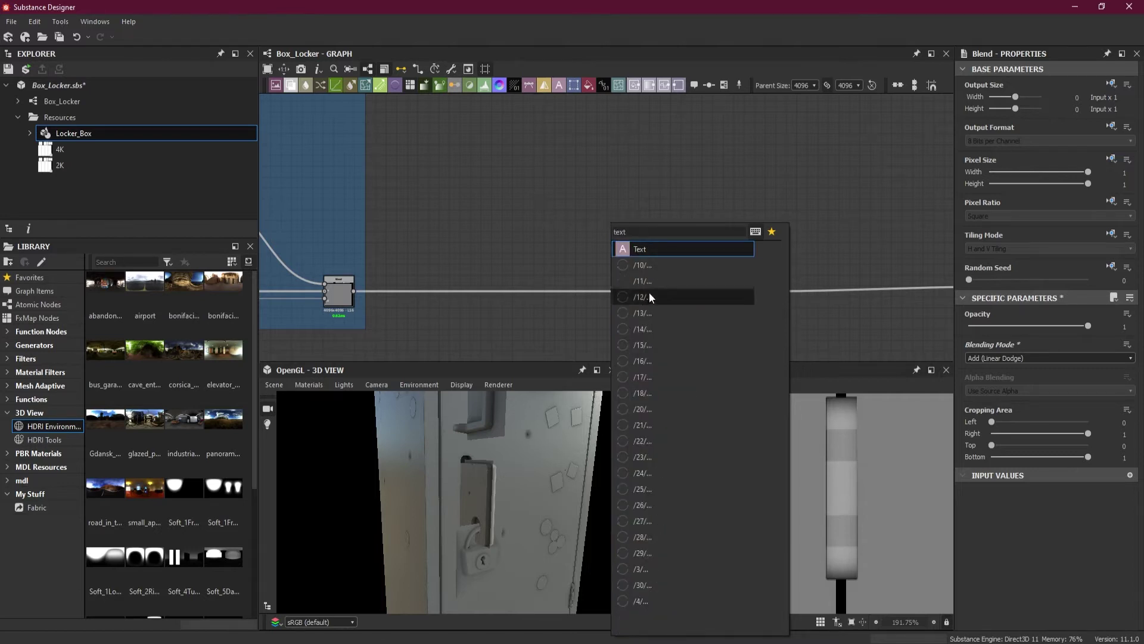
{"action": "left_click", "coordinate": [650, 251]}
{"action": "scroll", "coordinate": [660, 248], "scroll_direction": "up", "scroll_amount": 1}
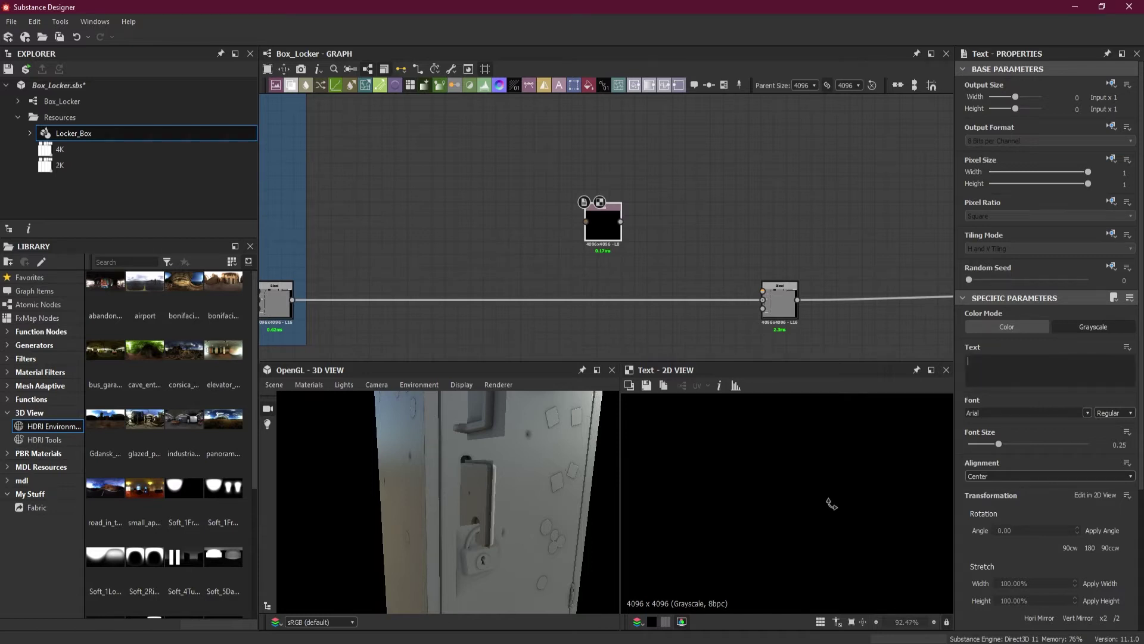
{"action": "scroll", "coordinate": [831, 504], "scroll_direction": "down", "scroll_amount": 10}
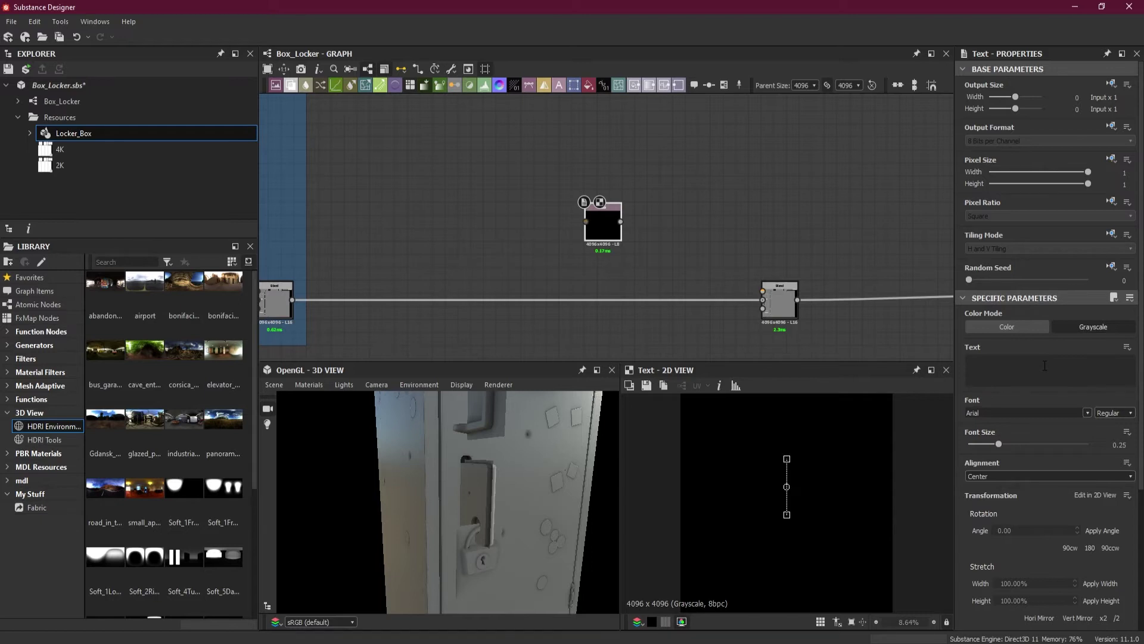
Enter "The Killer Kid" as the Text node's text and set its font size to 0.16.
{"action": "type", "text": "The"}
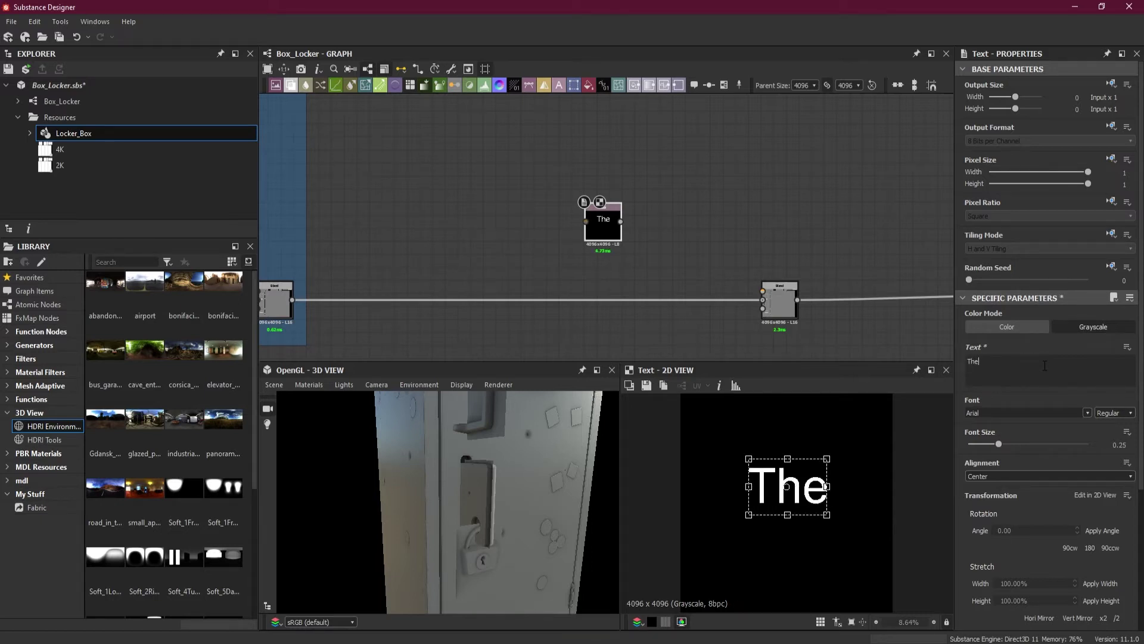
{"action": "type", "text": " Kil"}
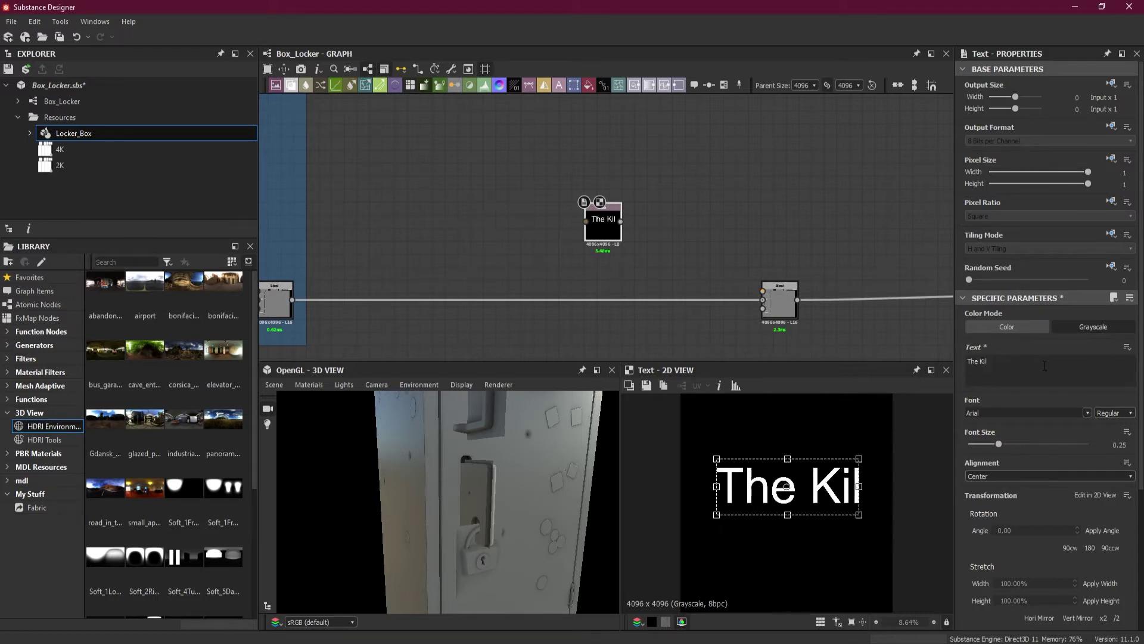
{"action": "type", "text": "ler Kid"}
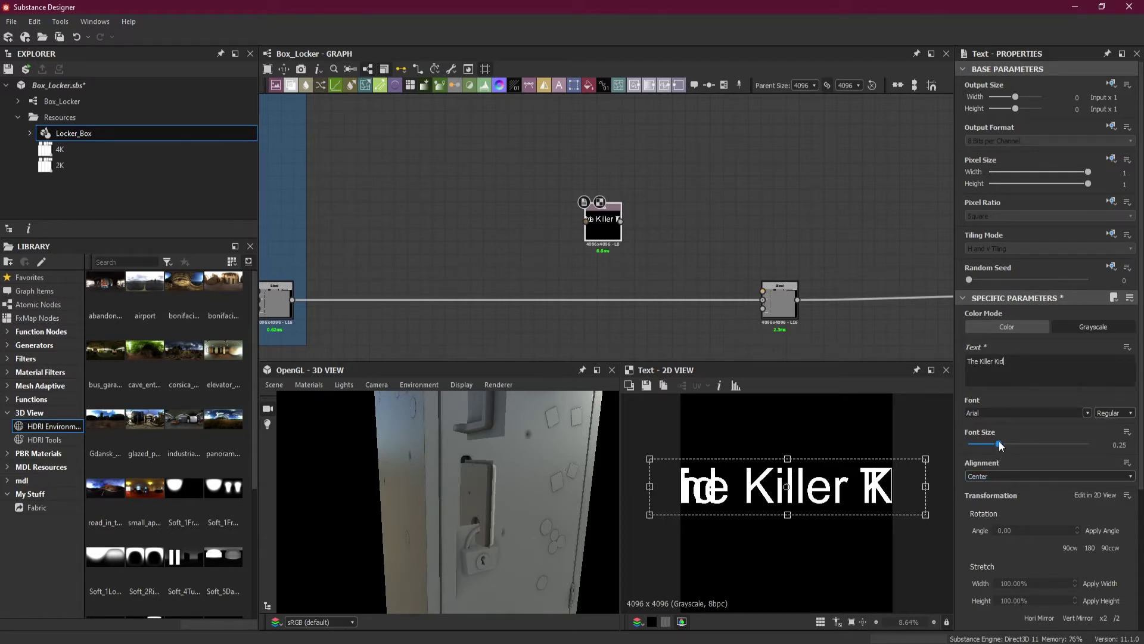
{"action": "left_click_drag", "start_coordinate": [1000, 445], "coordinate": [988, 444]}
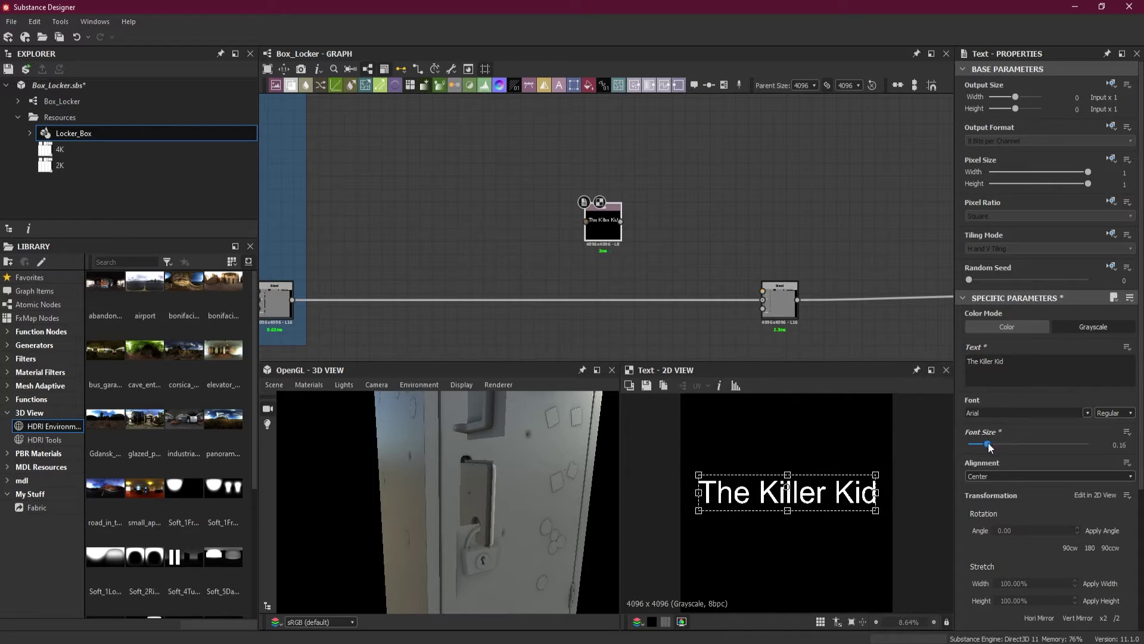
Browse the available fonts and try several of them on the "The Killer Kid" text.
{"action": "left_click", "coordinate": [1058, 411]}
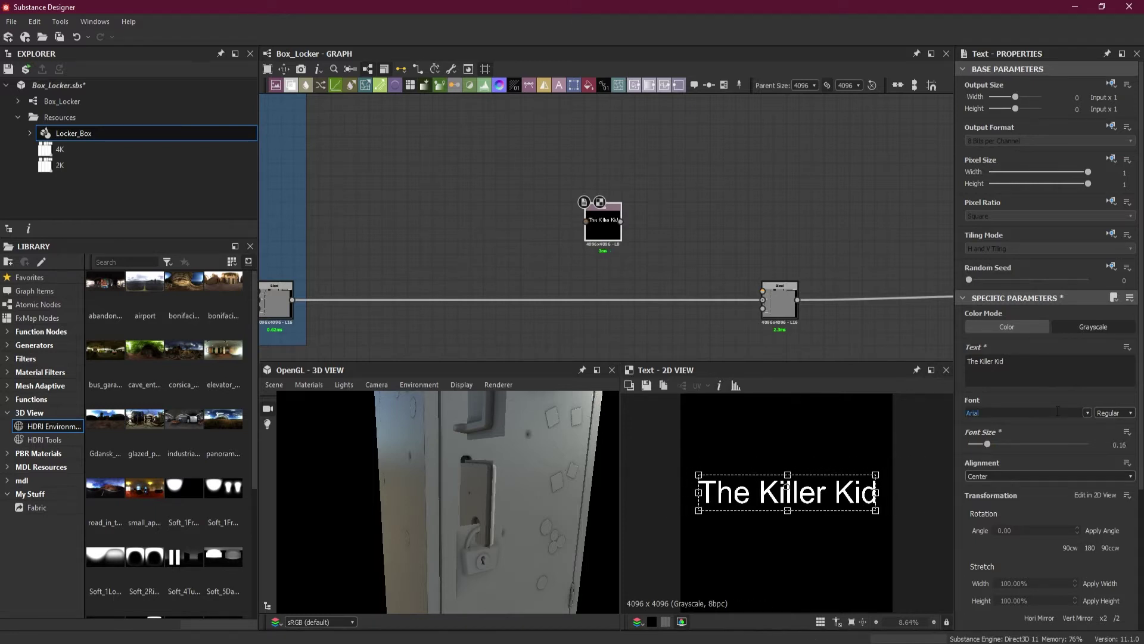
{"action": "left_click", "coordinate": [1088, 412]}
{"action": "scroll", "coordinate": [1056, 455], "scroll_direction": "down", "scroll_amount": 6}
{"action": "scroll", "coordinate": [1057, 454], "scroll_direction": "down", "scroll_amount": 1}
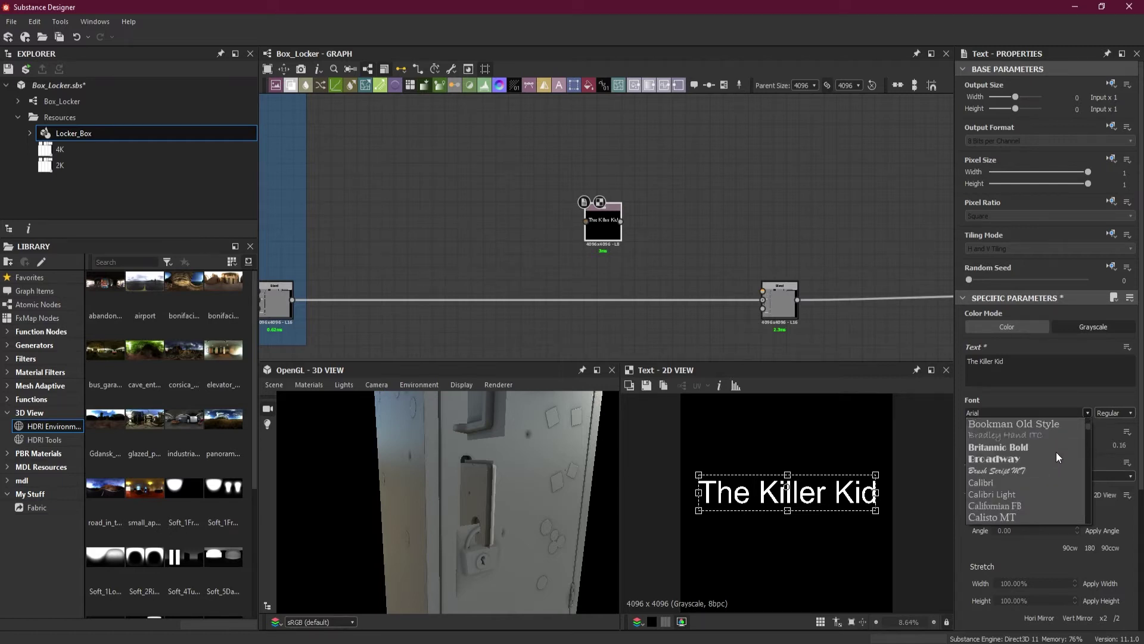
{"action": "scroll", "coordinate": [1052, 436], "scroll_direction": "down", "scroll_amount": 6}
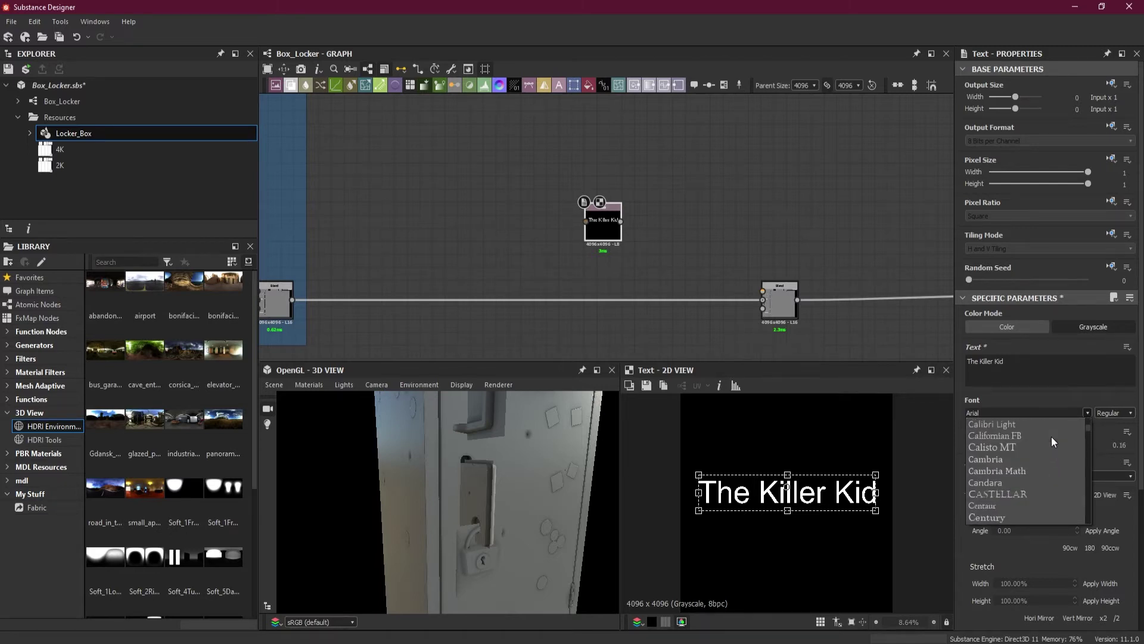
{"action": "scroll", "coordinate": [1046, 452], "scroll_direction": "down", "scroll_amount": 12}
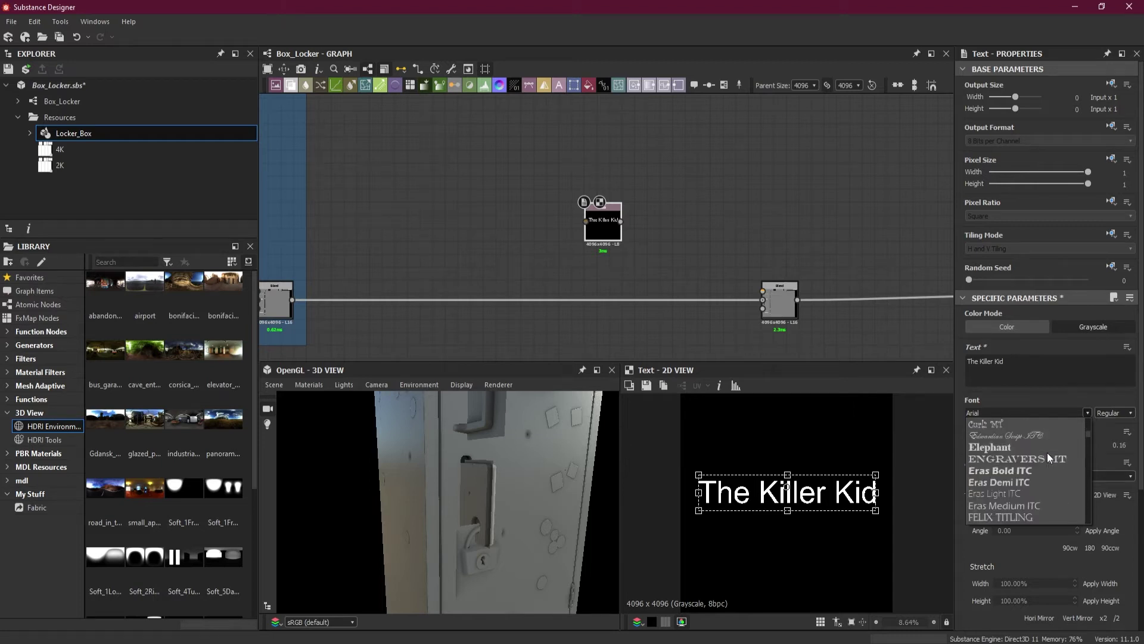
{"action": "scroll", "coordinate": [1049, 449], "scroll_direction": "down", "scroll_amount": 3}
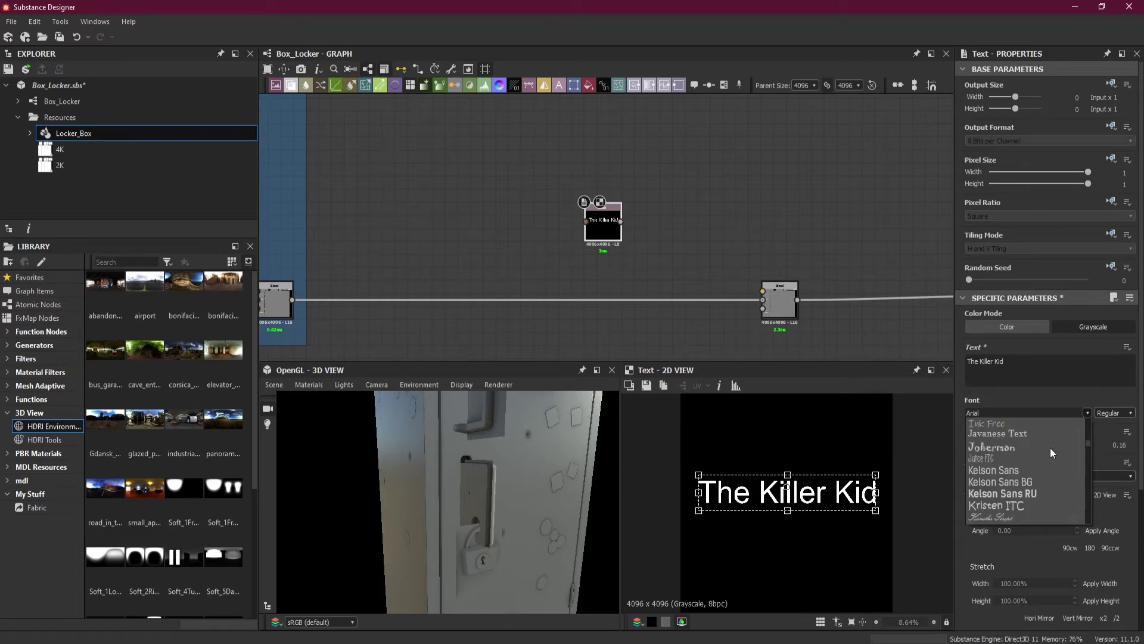
{"action": "scroll", "coordinate": [1050, 448], "scroll_direction": "down", "scroll_amount": 10}
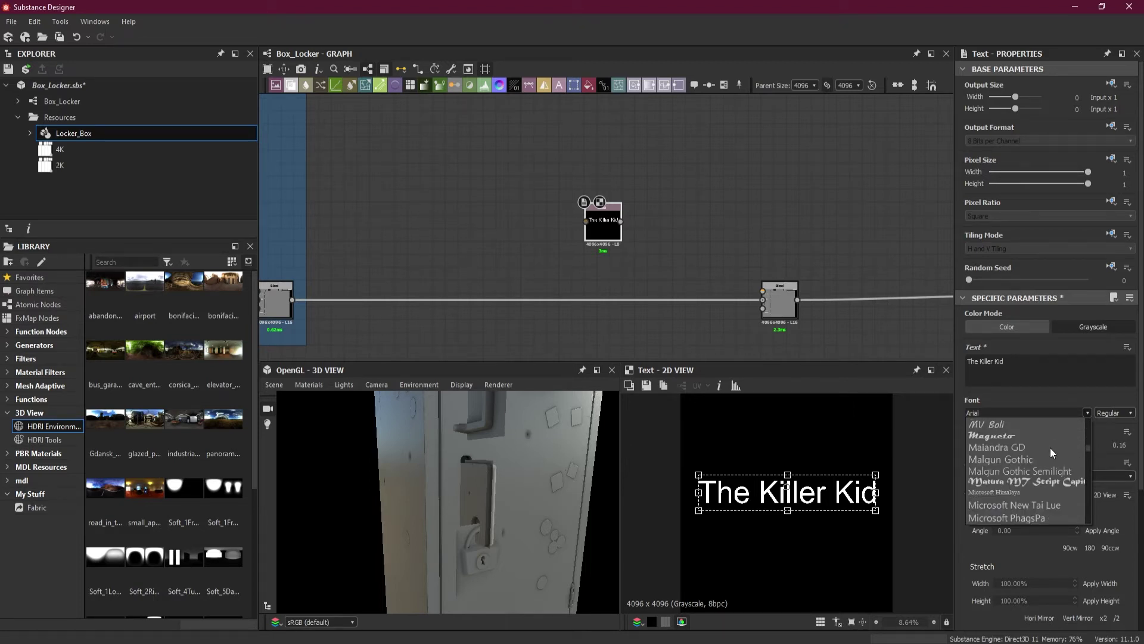
{"action": "scroll", "coordinate": [1050, 448], "scroll_direction": "down", "scroll_amount": 15}
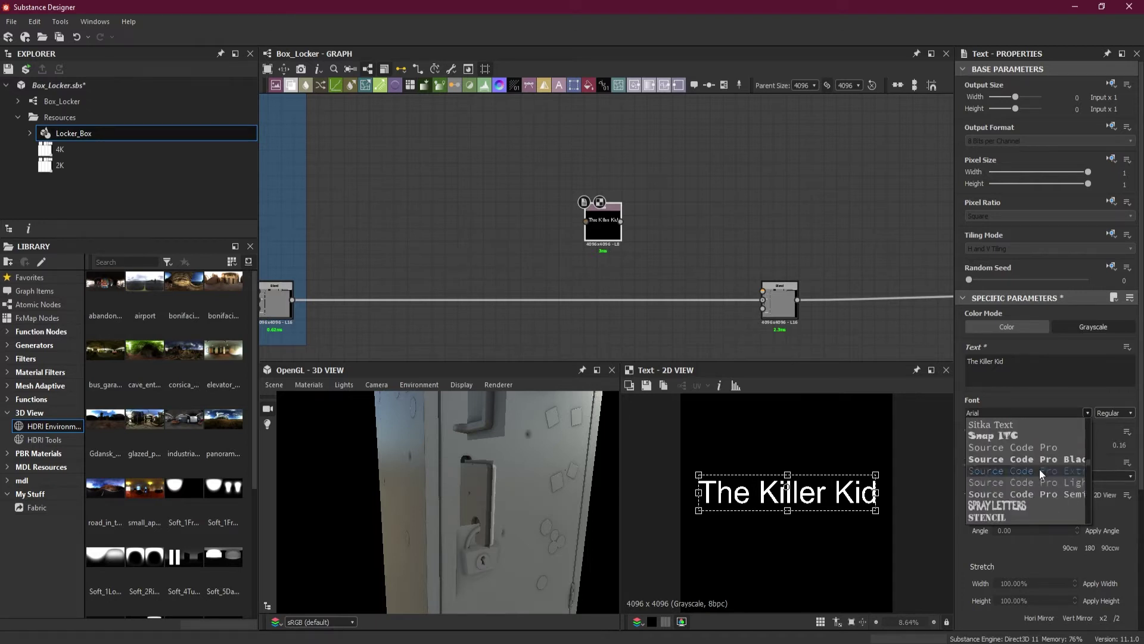
{"action": "left_click", "coordinate": [1044, 460]}
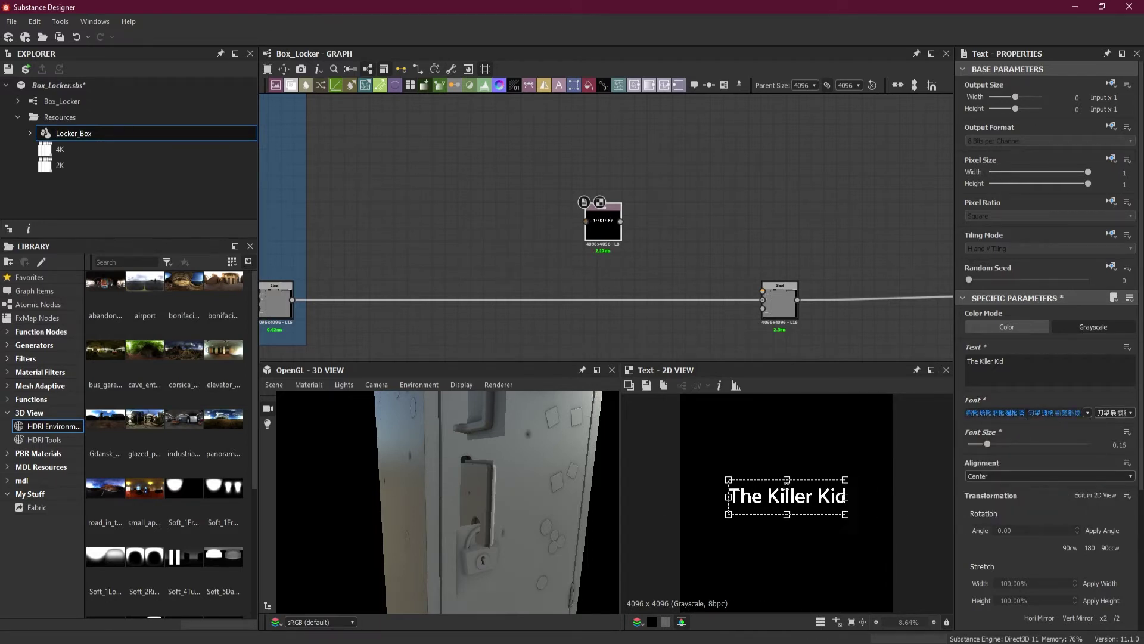
{"action": "key", "text": "Down"}
{"action": "key", "text": "Down"}
{"action": "key", "text": "Down"}
{"action": "key", "text": "Down"}
{"action": "key", "text": "Down"}
{"action": "key", "text": "Down"}
{"action": "key", "text": "Down"}
{"action": "key", "text": "Down"}
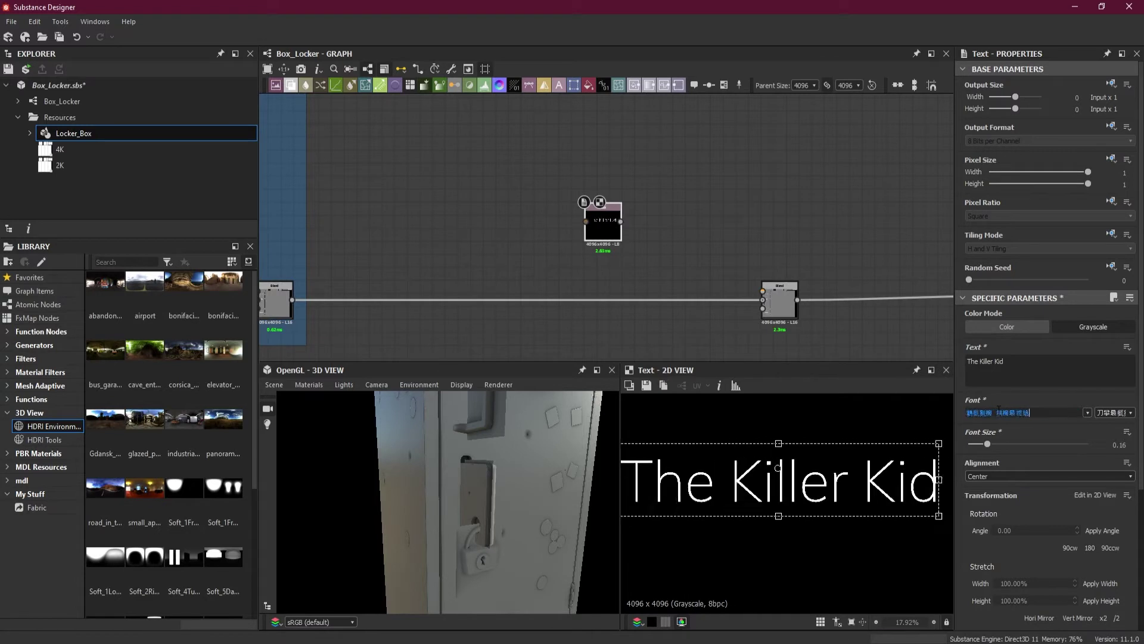
{"action": "key", "text": "Down"}
{"action": "key", "text": "Down"}
{"action": "key", "text": "Down"}
{"action": "key", "text": "Down"}
{"action": "key", "text": "Down"}
{"action": "key", "text": "Down"}
{"action": "key", "text": "Down"}
{"action": "key", "text": "Down"}
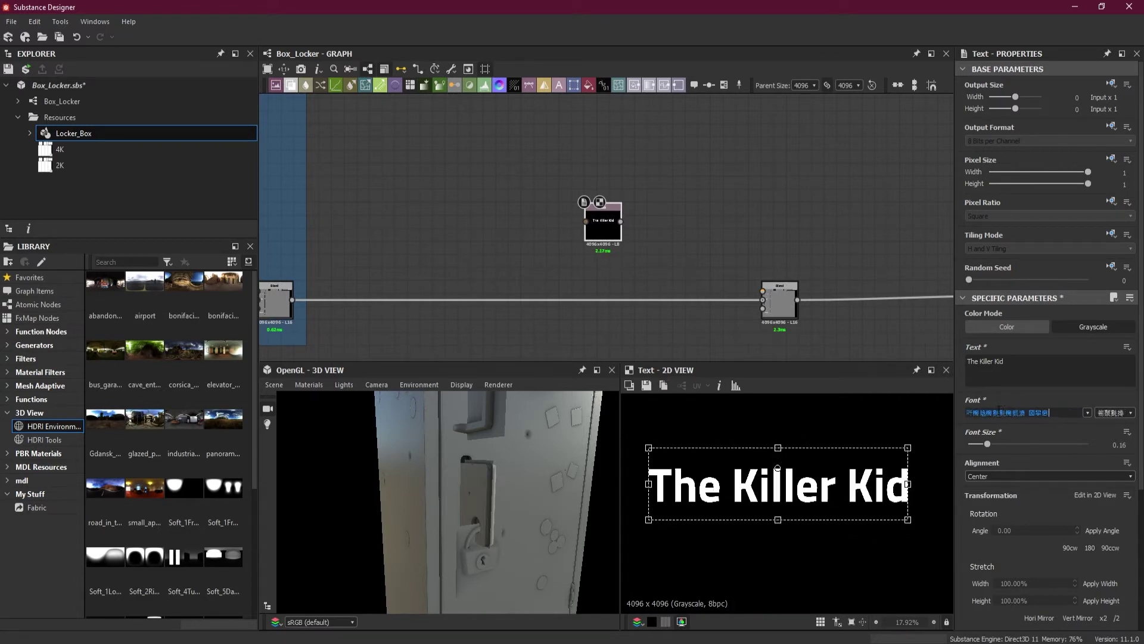
{"action": "scroll", "coordinate": [1005, 410], "scroll_direction": "down", "scroll_amount": 2}
Set the text's font to LowerScratch and inspect the scratched lettering up close.
{"action": "left_click", "coordinate": [1088, 413]}
{"action": "left_click", "coordinate": [1089, 516]}
{"action": "scroll", "coordinate": [1044, 413], "scroll_direction": "down", "scroll_amount": 6}
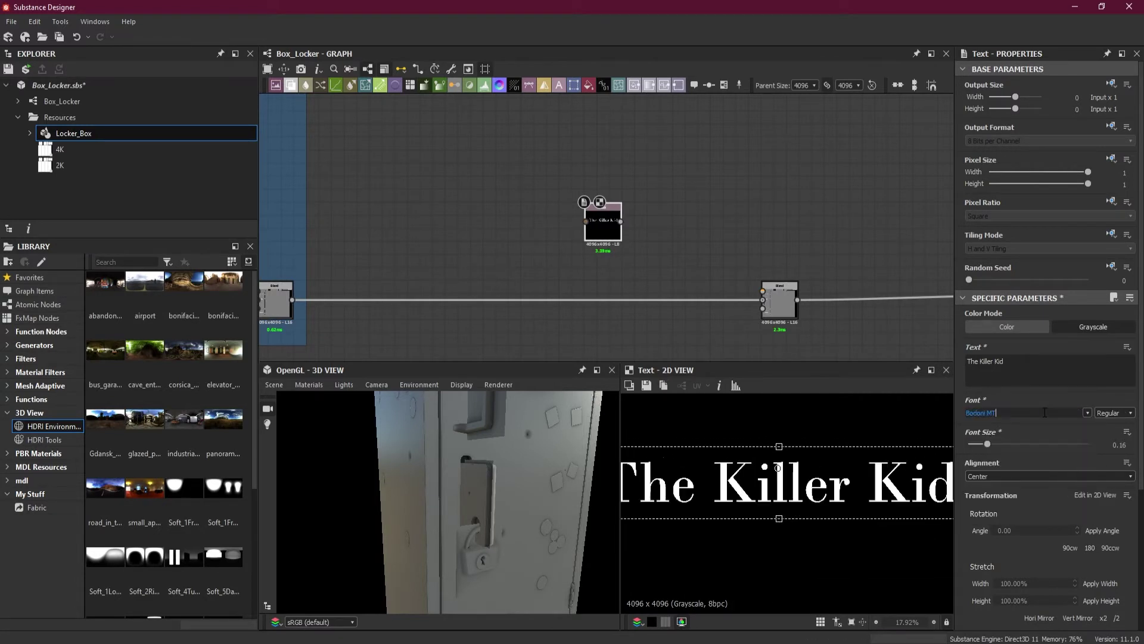
{"action": "scroll", "coordinate": [1044, 413], "scroll_direction": "down", "scroll_amount": 4}
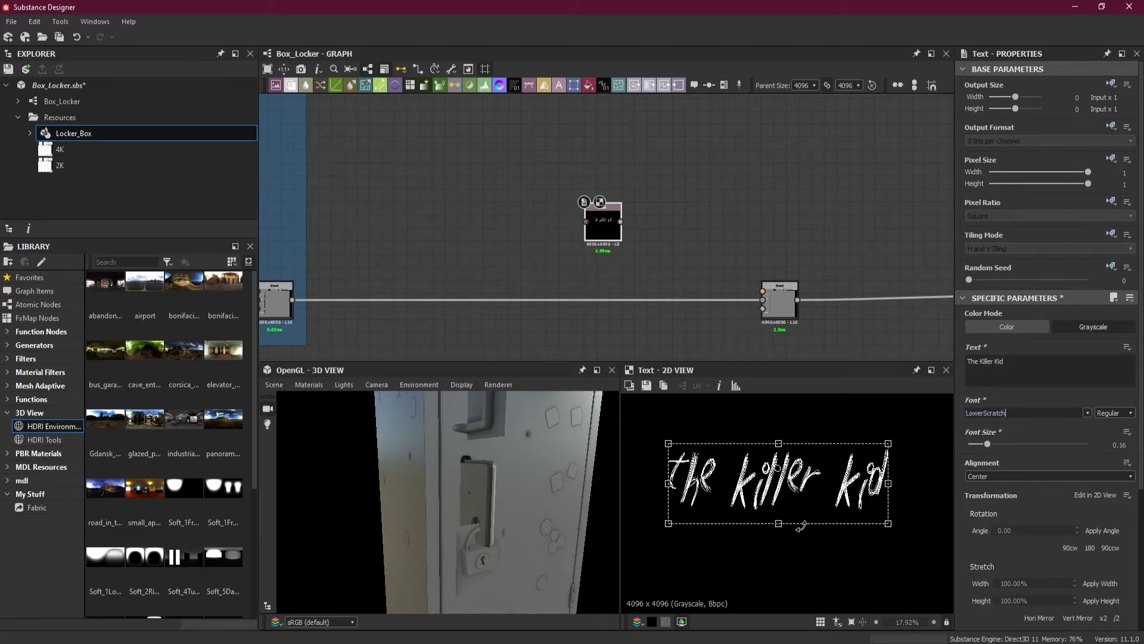
{"action": "scroll", "coordinate": [755, 477], "scroll_direction": "up", "scroll_amount": 6}
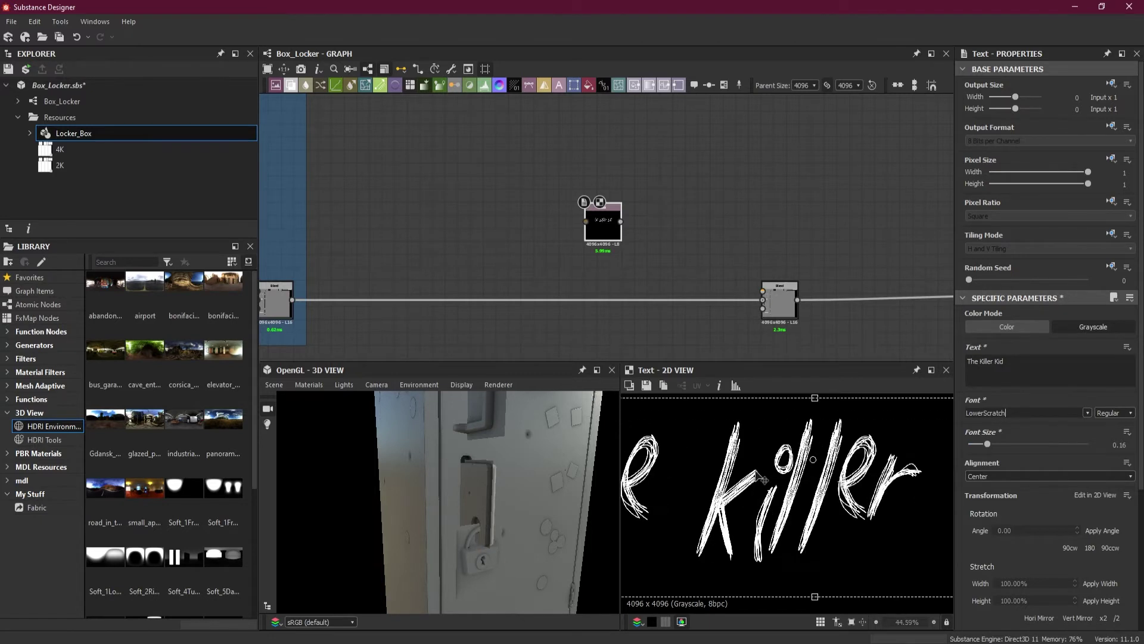
{"action": "scroll", "coordinate": [764, 478], "scroll_direction": "down", "scroll_amount": 4}
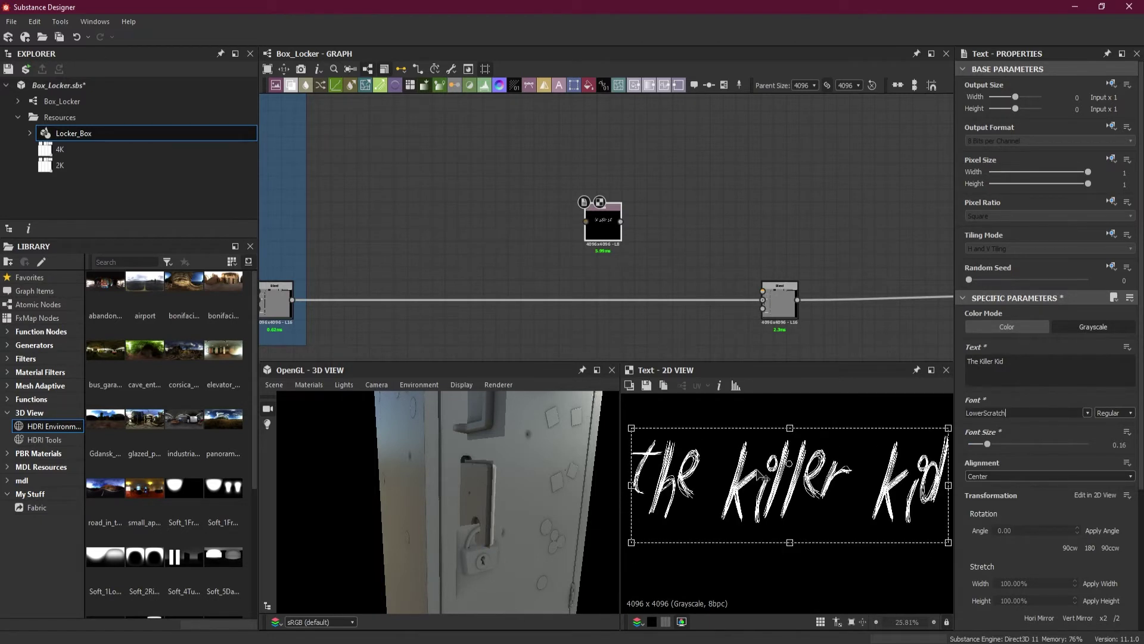
Connect the Text node's output to the Foreground input of the new Blend node.
{"action": "scroll", "coordinate": [645, 252], "scroll_direction": "up", "scroll_amount": 2}
{"action": "middle_click_drag", "start_coordinate": [672, 254], "coordinate": [559, 200]}
{"action": "left_click_drag", "start_coordinate": [465, 171], "coordinate": [512, 190]}
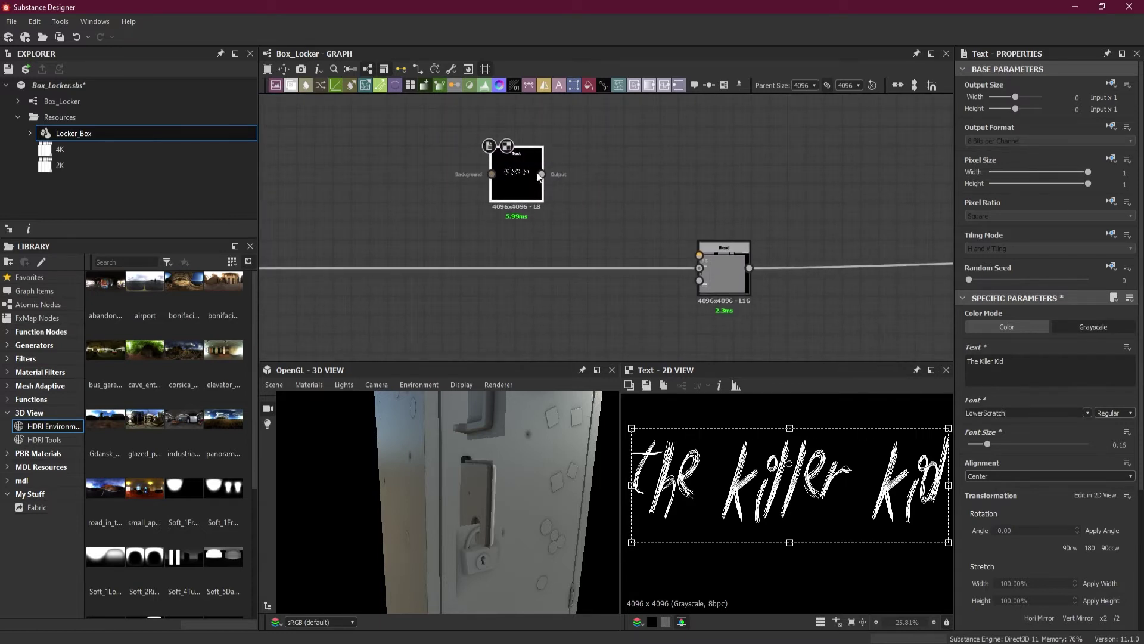
{"action": "left_click_drag", "start_coordinate": [651, 273], "coordinate": [713, 260]}
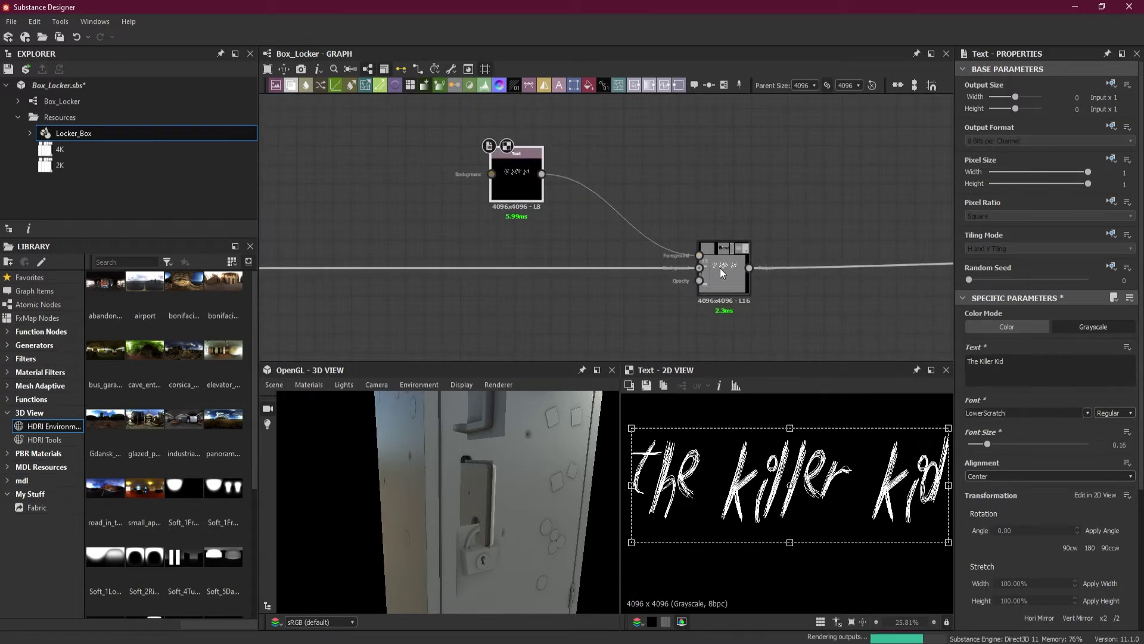
Display the Blend result in the 2D view and move the Text node's lettering over the locker door.
{"action": "double_click", "coordinate": [716, 274]}
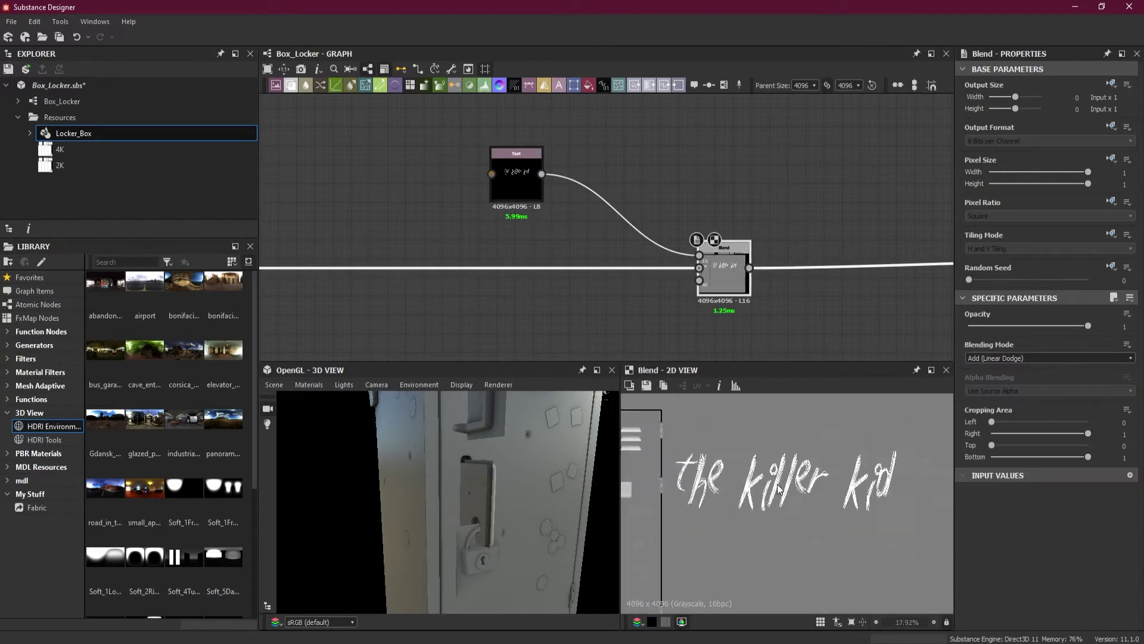
{"action": "left_click", "coordinate": [527, 179]}
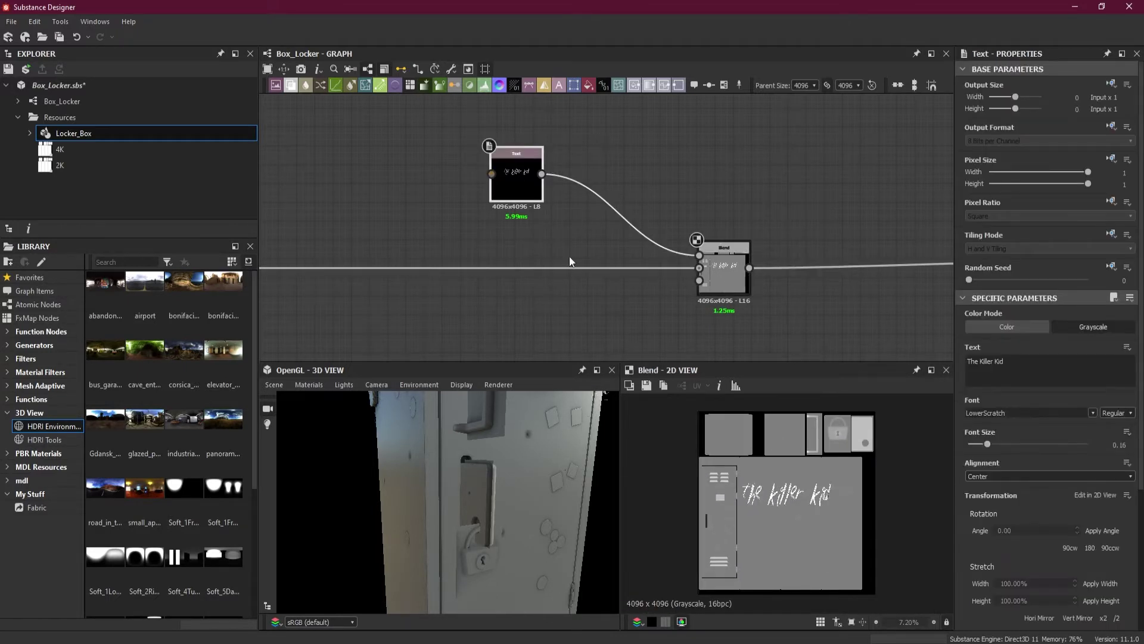
{"action": "left_click_drag", "start_coordinate": [813, 502], "coordinate": [712, 527]}
Try scaling the lettering down and repositioning it near the locker door, and undo these transformations.
{"action": "scroll", "coordinate": [713, 531], "scroll_direction": "up", "scroll_amount": 2}
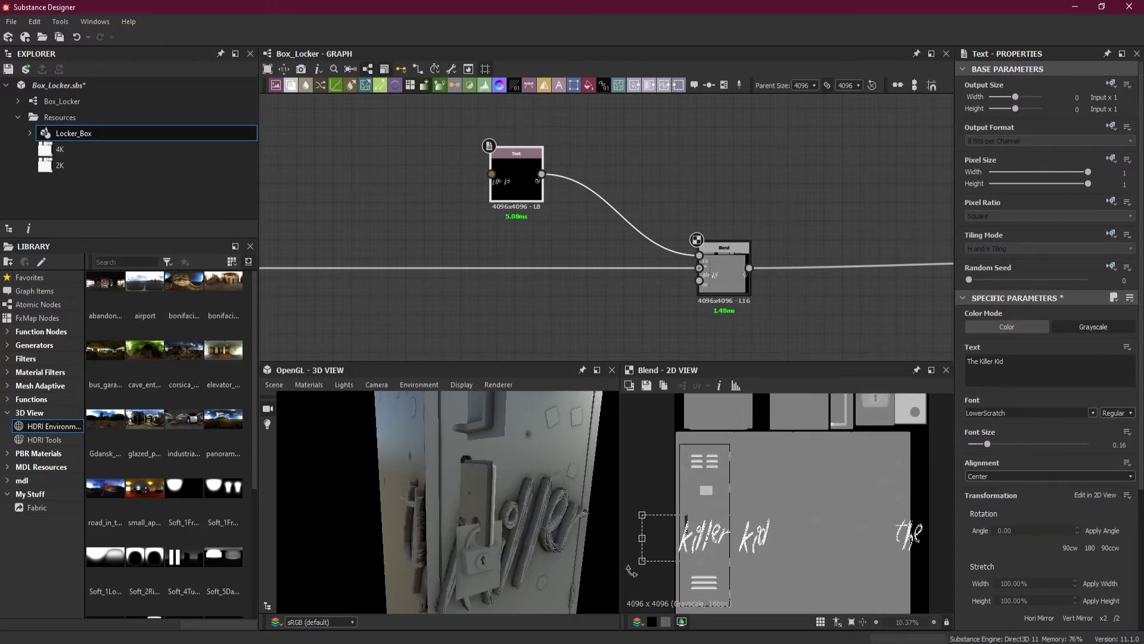
{"action": "left_click_drag", "start_coordinate": [642, 562], "coordinate": [760, 526]}
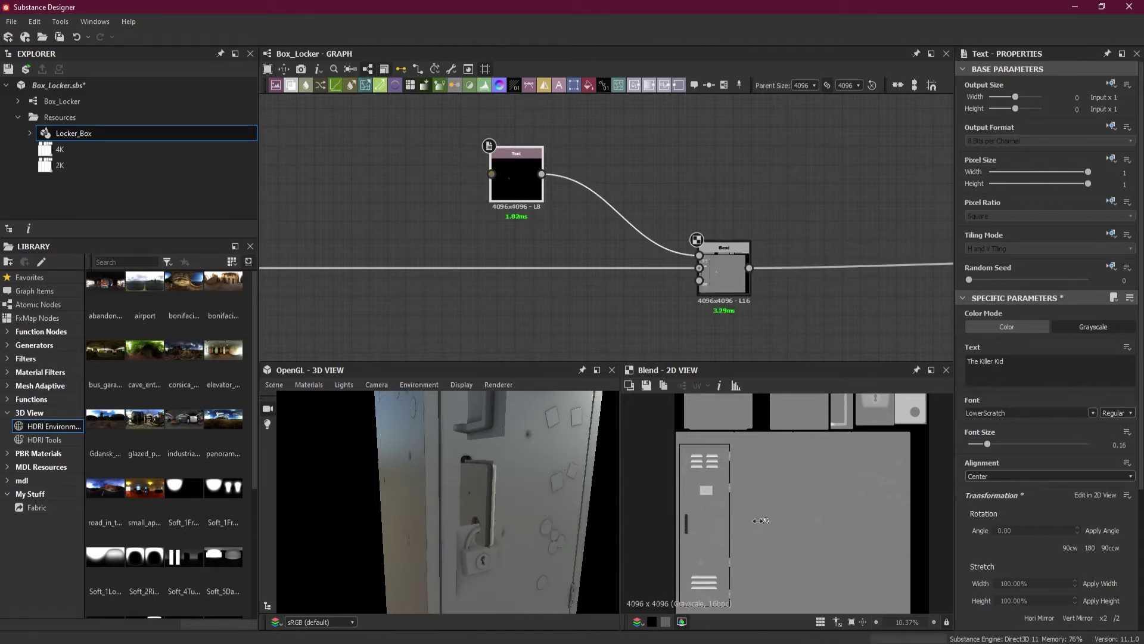
{"action": "scroll", "coordinate": [752, 524], "scroll_direction": "up", "scroll_amount": 3}
{"action": "left_click_drag", "start_coordinate": [765, 523], "coordinate": [723, 540]}
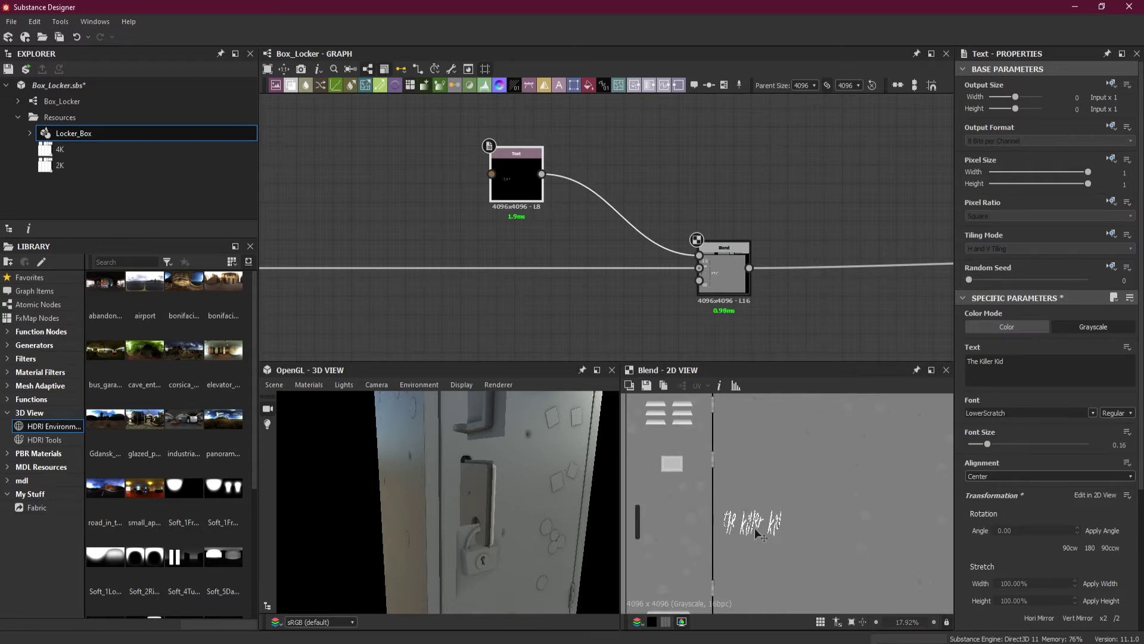
{"action": "key", "text": "ctrl+z"}
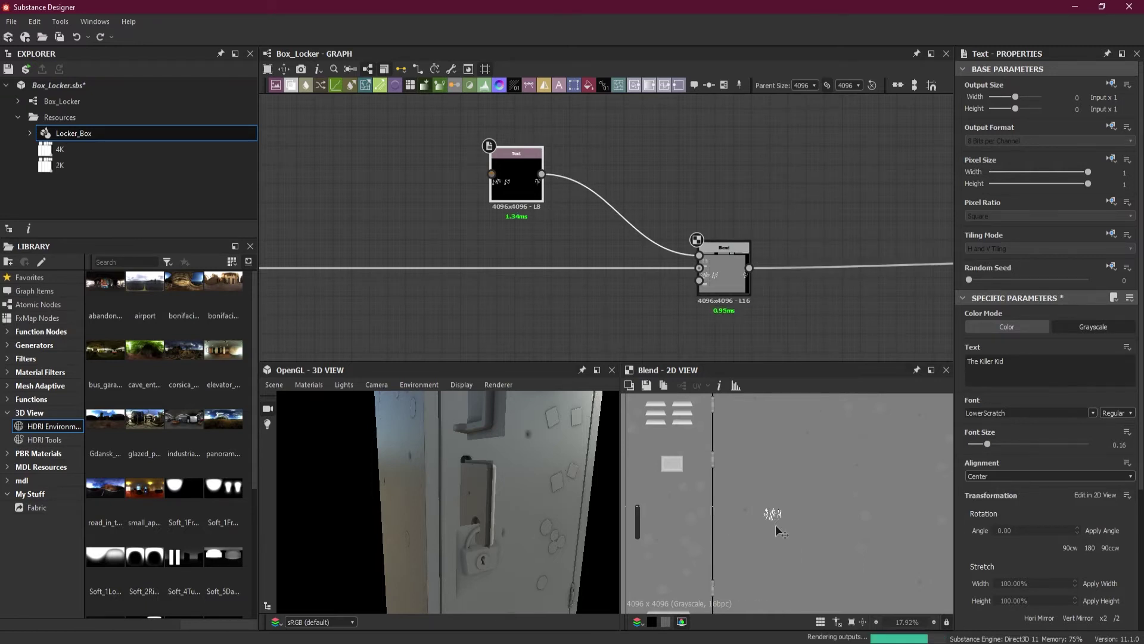
{"action": "scroll", "coordinate": [771, 535], "scroll_direction": "down", "scroll_amount": 3}
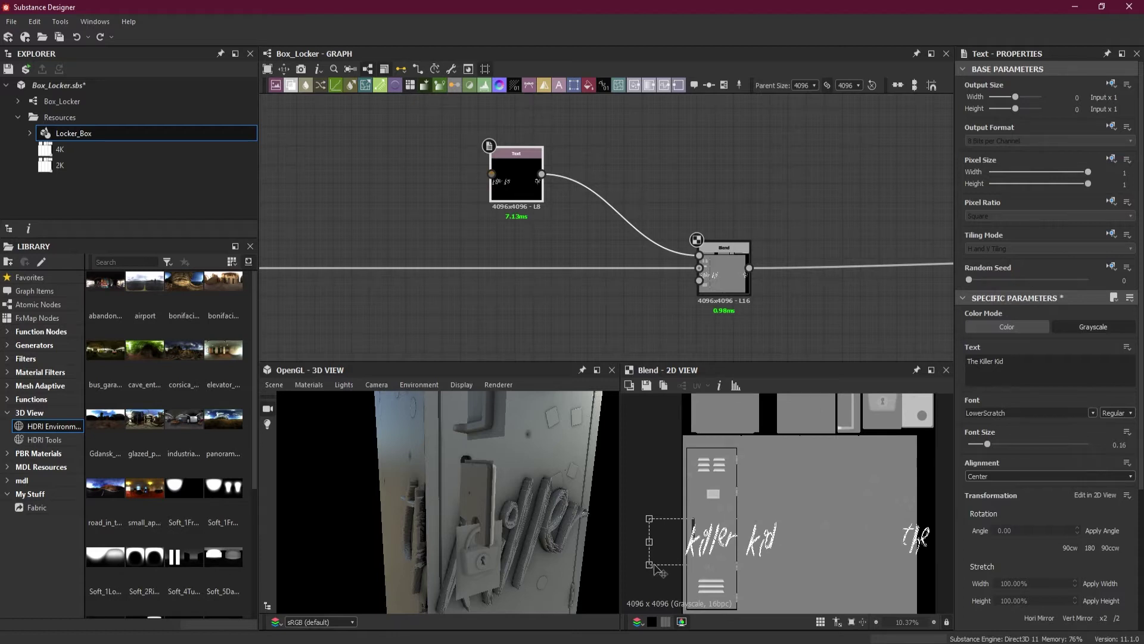
Redo the lettering's scale-down and move the smaller lettering onto the locker door area beside the handle slot.
{"action": "key", "text": "ctrl+y"}
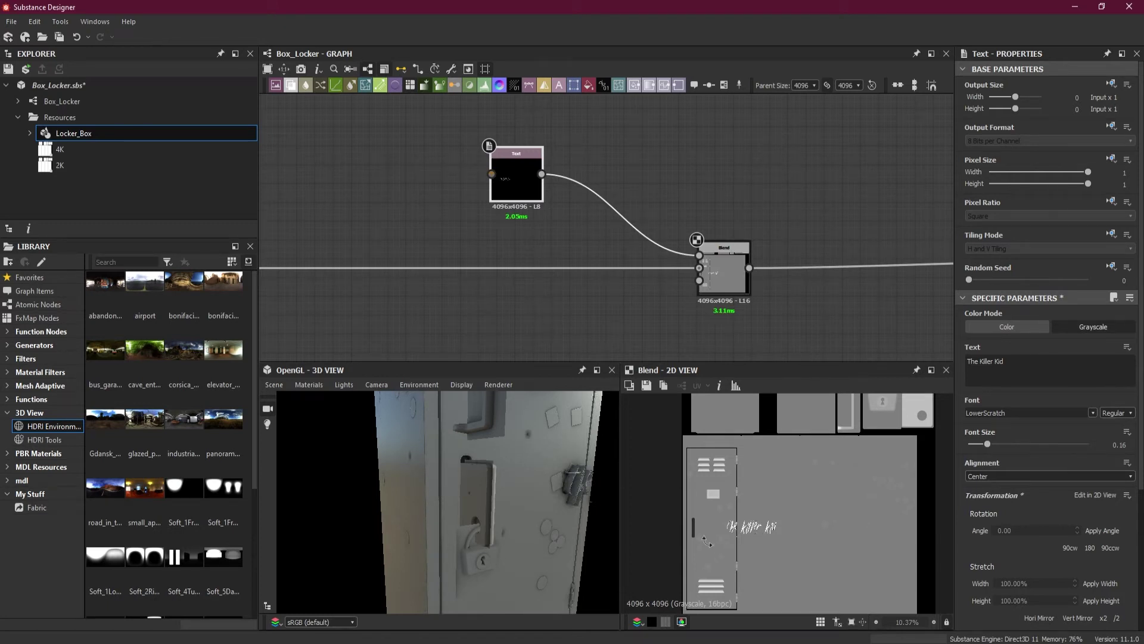
{"action": "scroll", "coordinate": [707, 541], "scroll_direction": "up", "scroll_amount": 6}
{"action": "left_click_drag", "start_coordinate": [792, 511], "coordinate": [870, 501]}
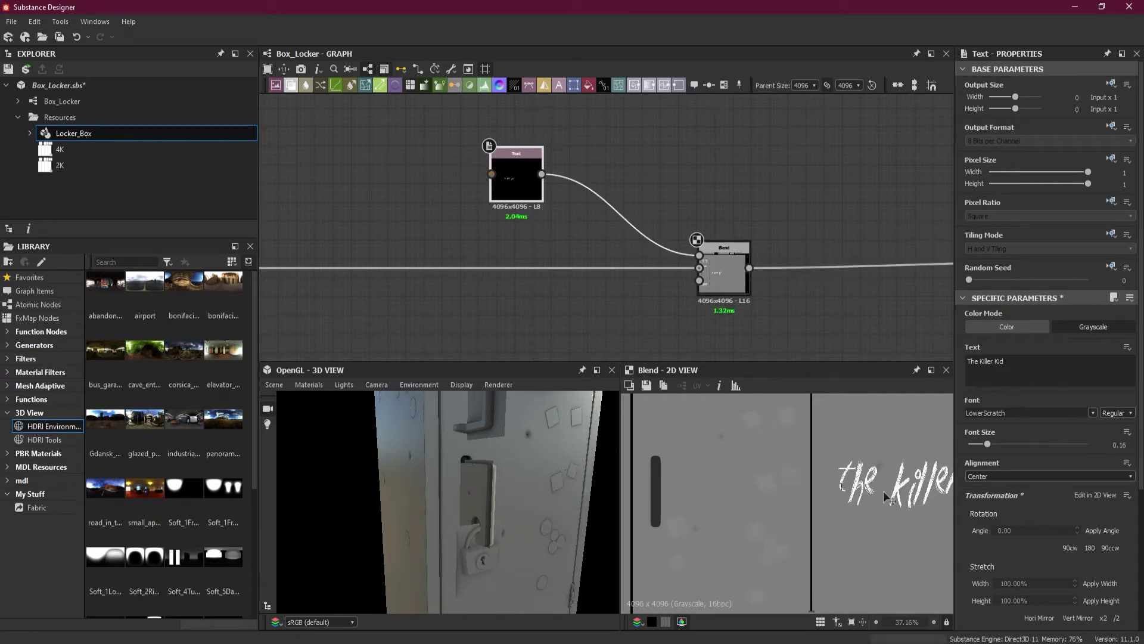
{"action": "double_click", "coordinate": [522, 182]}
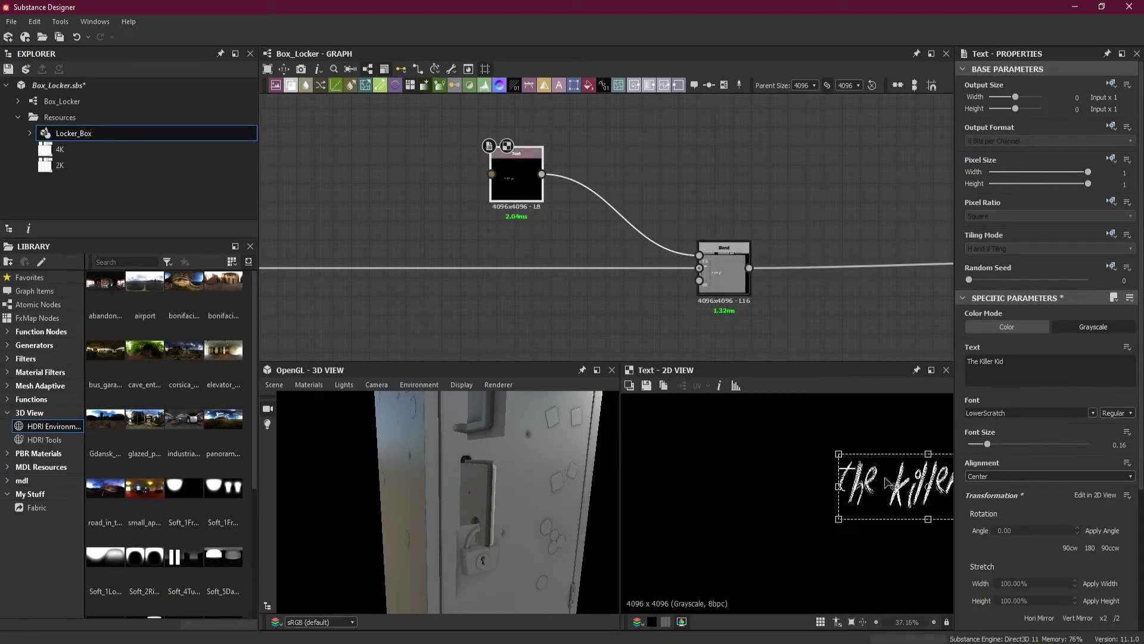
{"action": "left_click_drag", "start_coordinate": [738, 502], "coordinate": [713, 505]}
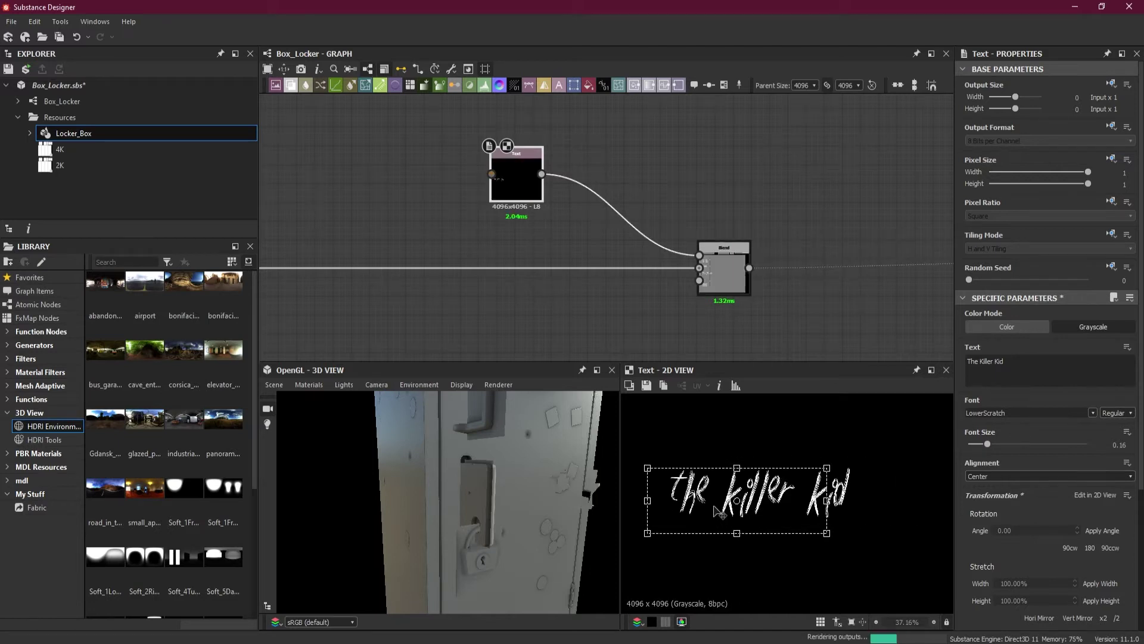
Scale the lettering down further and tilt it so it rises towards its right end.
{"action": "left_click_drag", "start_coordinate": [534, 510], "coordinate": [517, 506]}
{"action": "middle_click_drag", "start_coordinate": [518, 507], "coordinate": [499, 499]}
{"action": "left_click_drag", "start_coordinate": [498, 500], "coordinate": [499, 509]}
{"action": "middle_click_drag", "start_coordinate": [499, 510], "coordinate": [496, 463]}
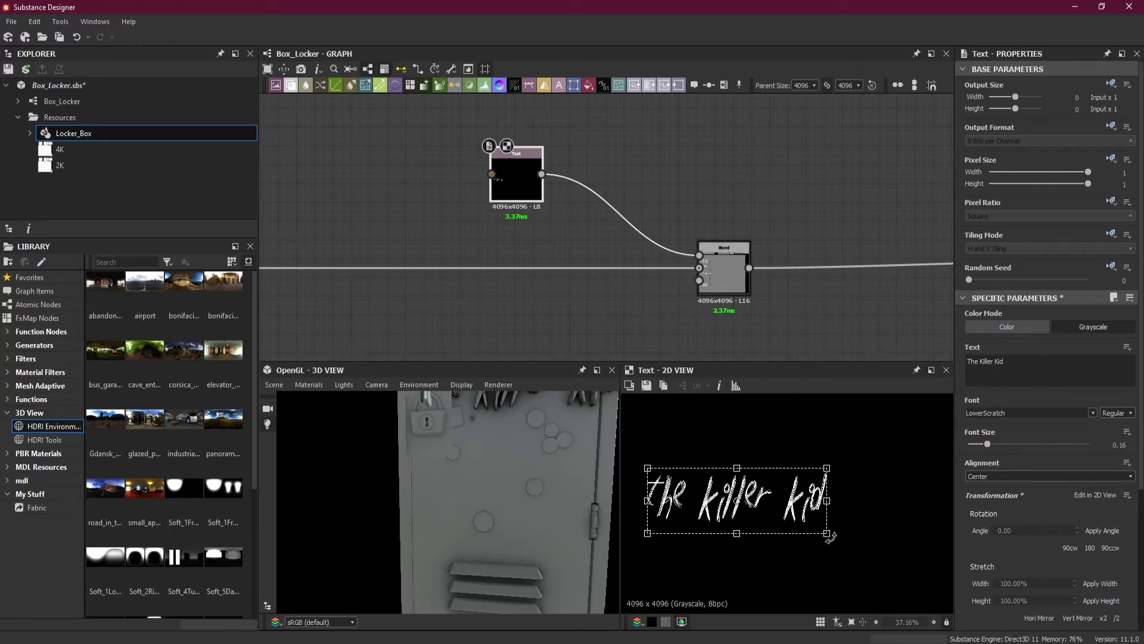
{"action": "left_click_drag", "start_coordinate": [827, 533], "coordinate": [797, 497]}
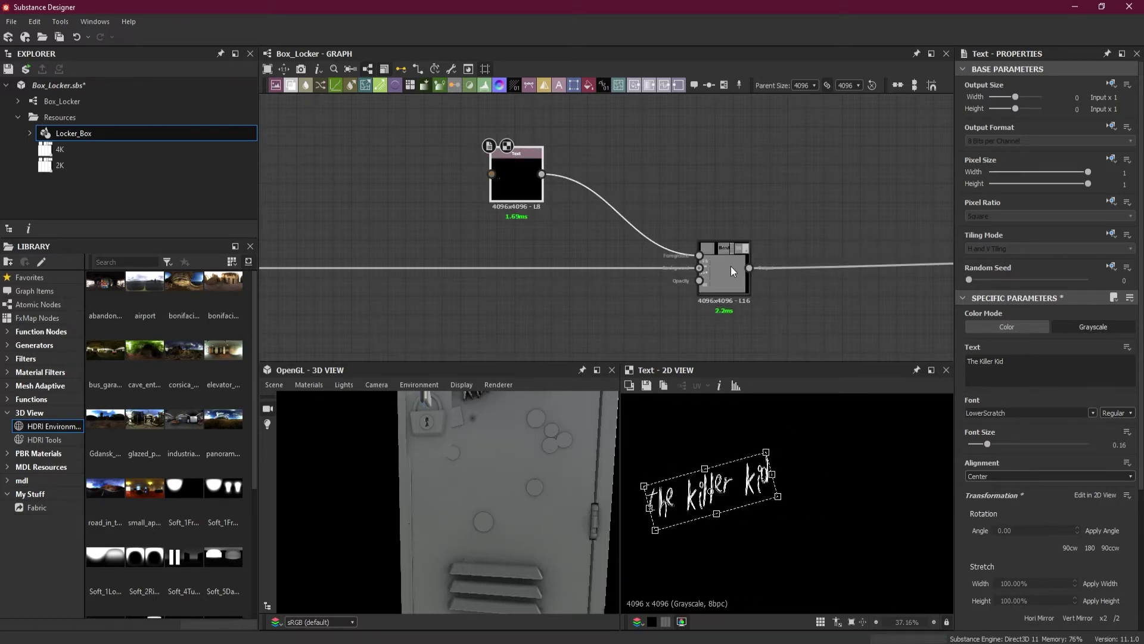
Display the Blend result in the 2D view and move the Text node's lettering below the door's handle slot.
{"action": "left_click", "coordinate": [731, 268]}
{"action": "left_click", "coordinate": [520, 183]}
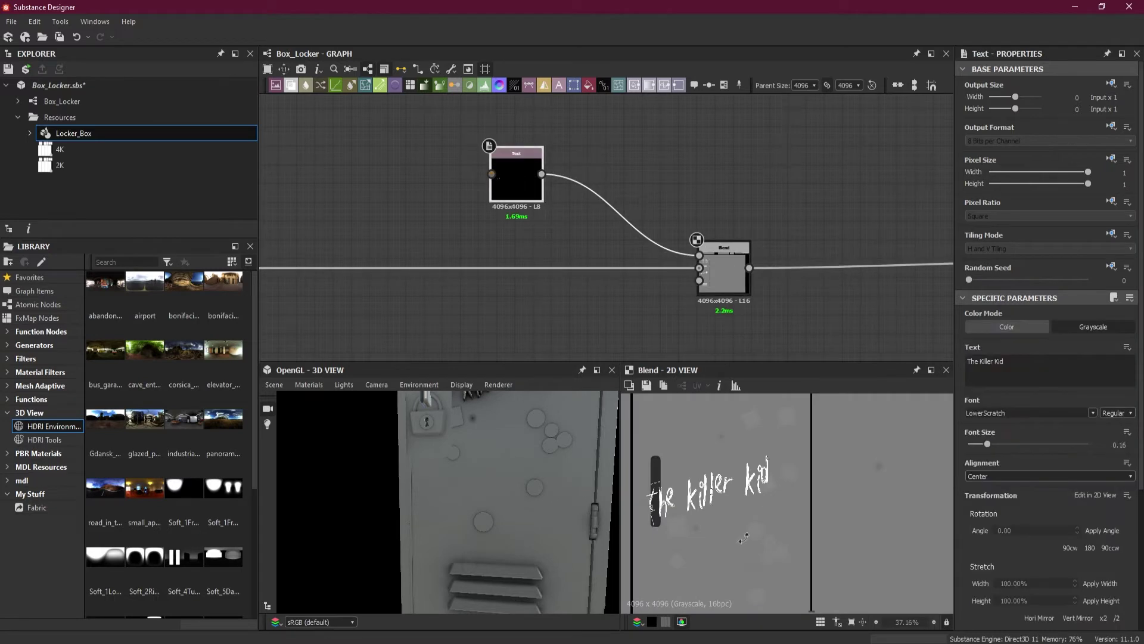
{"action": "left_click_drag", "start_coordinate": [698, 498], "coordinate": [700, 571]}
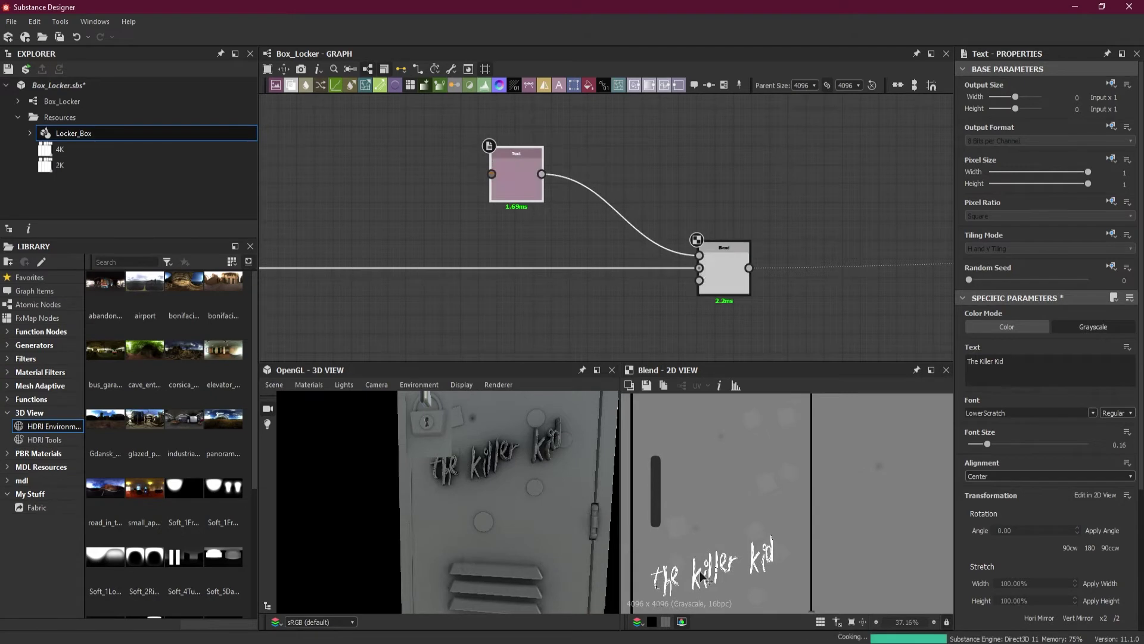
{"action": "scroll", "coordinate": [727, 571], "scroll_direction": "up", "scroll_amount": 3}
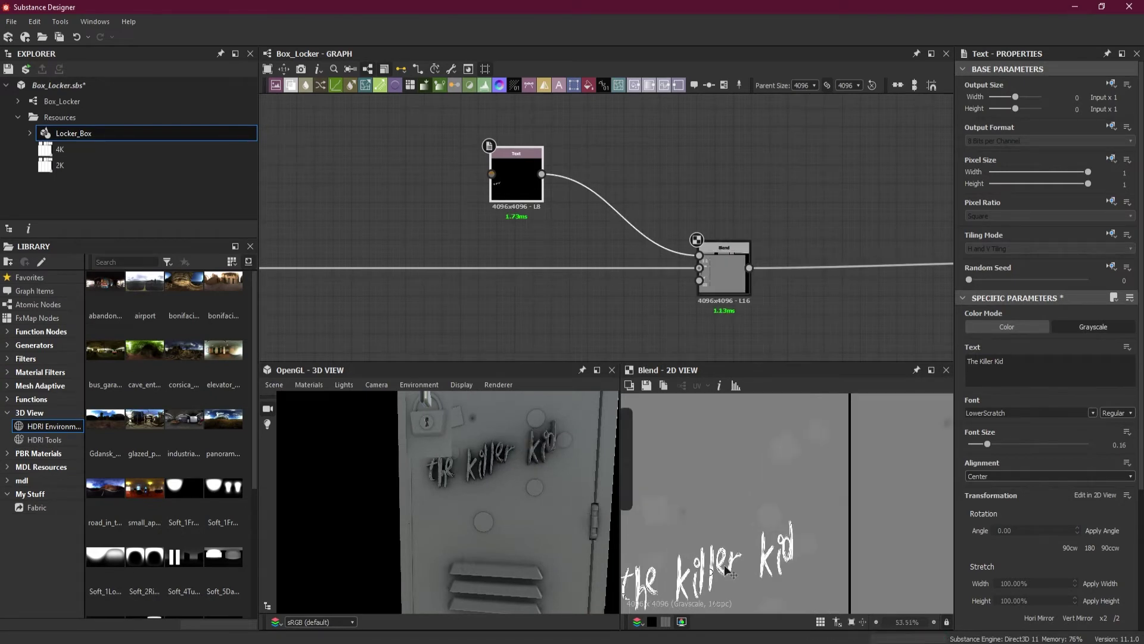
{"action": "middle_click_drag", "start_coordinate": [728, 569], "coordinate": [828, 471]}
{"action": "scroll", "coordinate": [838, 463], "scroll_direction": "up", "scroll_amount": 1}
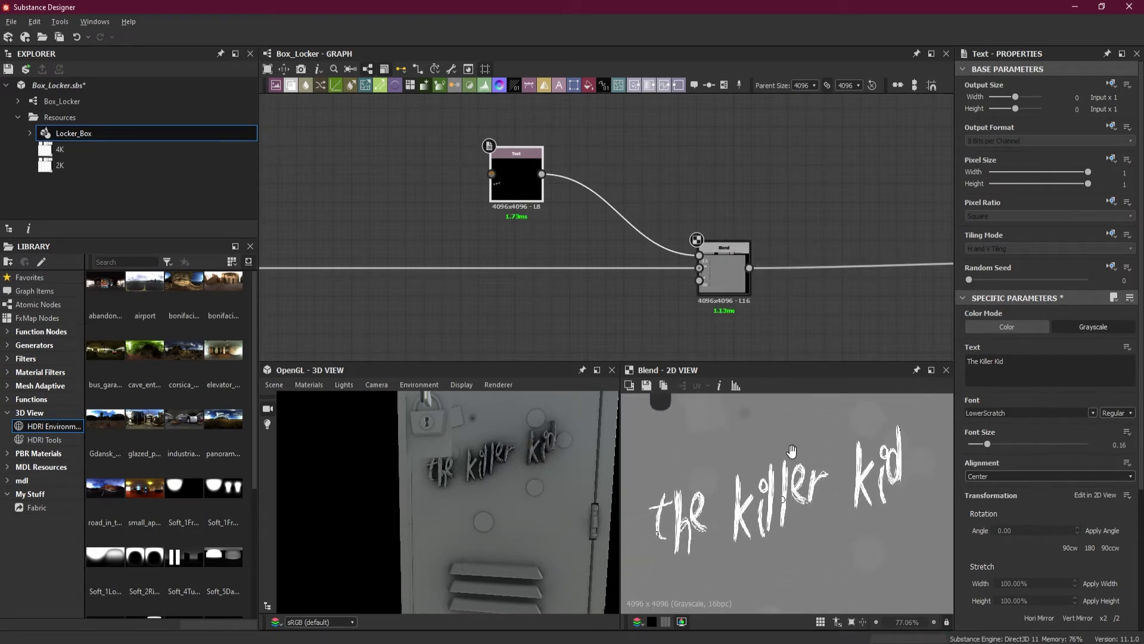
{"action": "scroll", "coordinate": [838, 461], "scroll_direction": "down", "scroll_amount": 1}
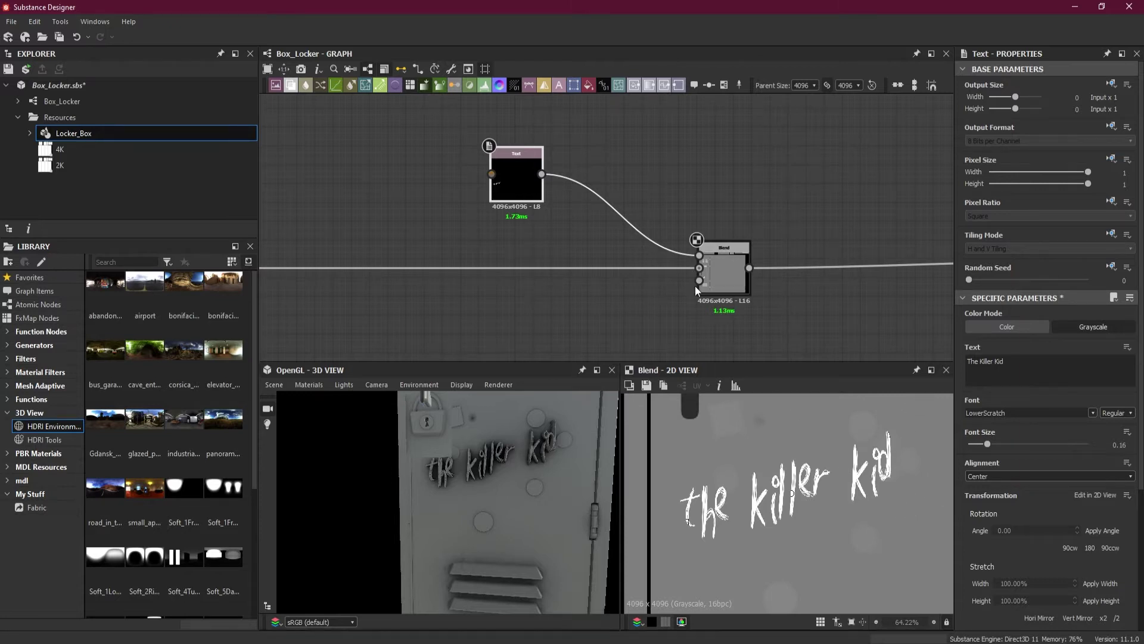
Display the Text node, shrink the lettering slightly, shift it down a little and check it on the 3D door.
{"action": "double_click", "coordinate": [514, 185]}
{"action": "left_click_drag", "start_coordinate": [887, 425], "coordinate": [845, 455]}
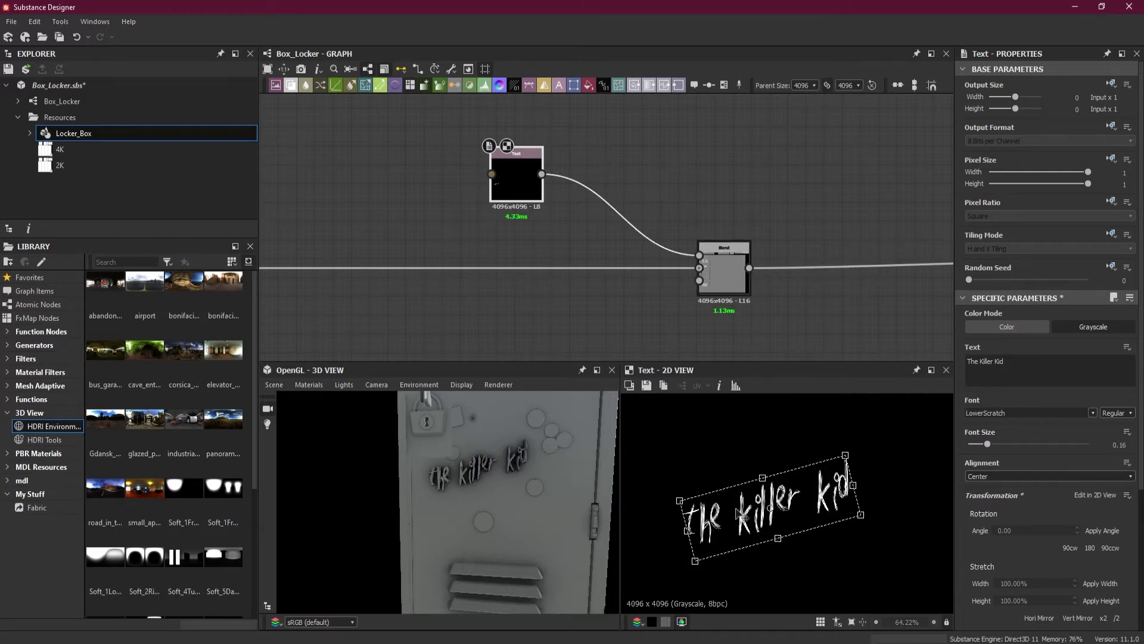
{"action": "left_click_drag", "start_coordinate": [749, 524], "coordinate": [748, 534]}
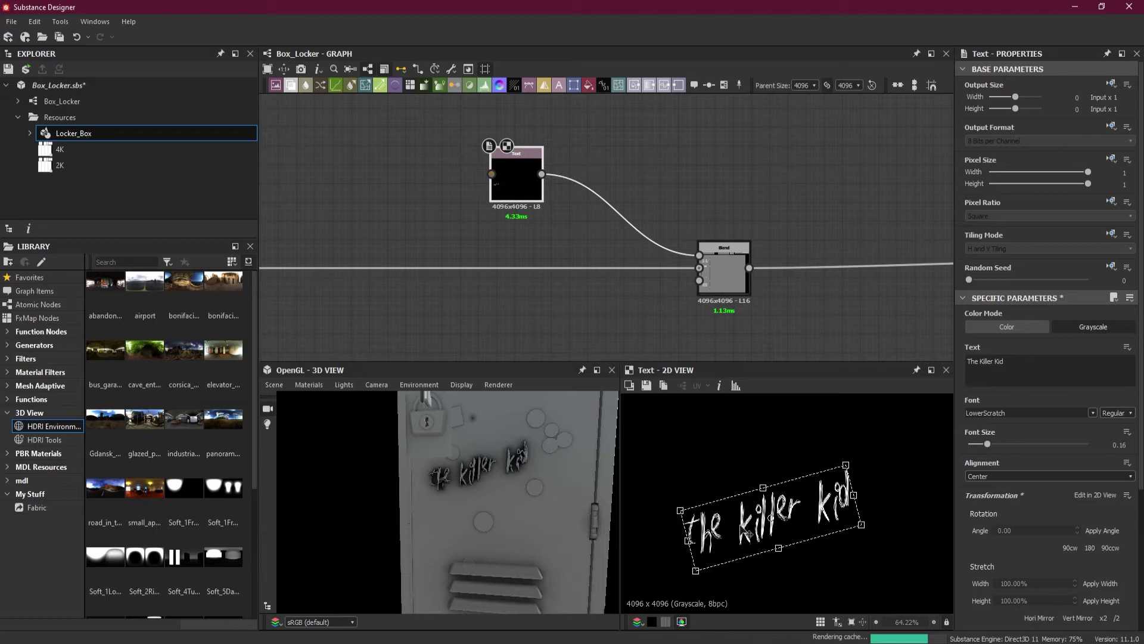
{"action": "left_click_drag", "start_coordinate": [602, 519], "coordinate": [542, 463]}
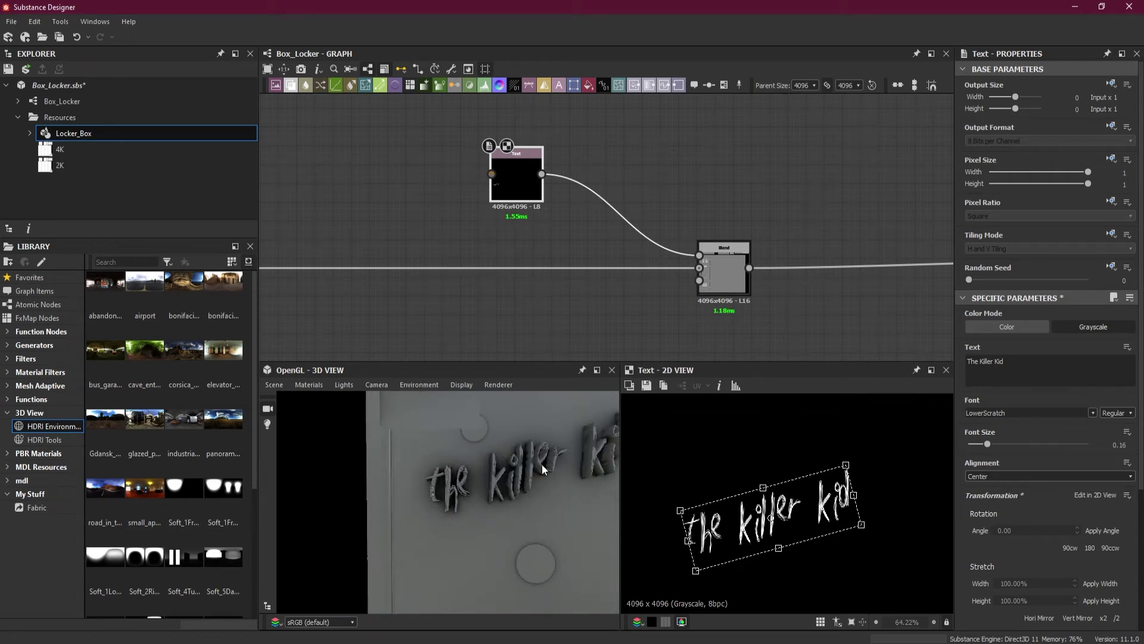
{"action": "scroll", "coordinate": [542, 464], "scroll_direction": "up", "scroll_amount": 3}
{"action": "middle_click_drag", "start_coordinate": [542, 464], "coordinate": [541, 473]}
{"action": "scroll", "coordinate": [541, 473], "scroll_direction": "down", "scroll_amount": 3}
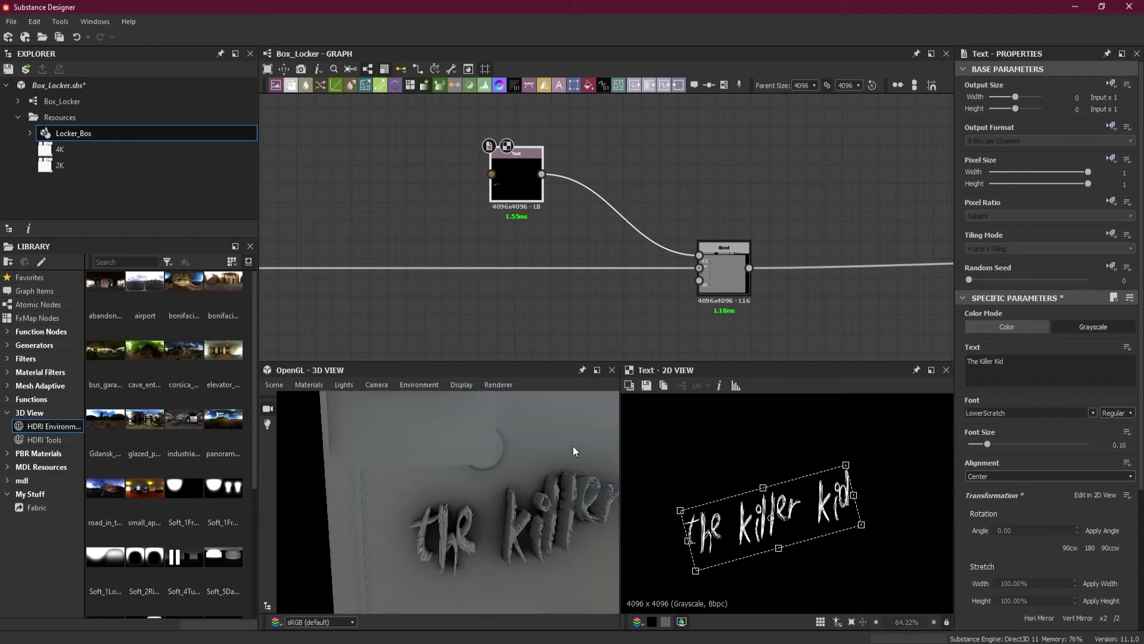
Set the Blend node's blending mode to Subtract so the lettering is engraved into the door.
{"action": "double_click", "coordinate": [722, 272]}
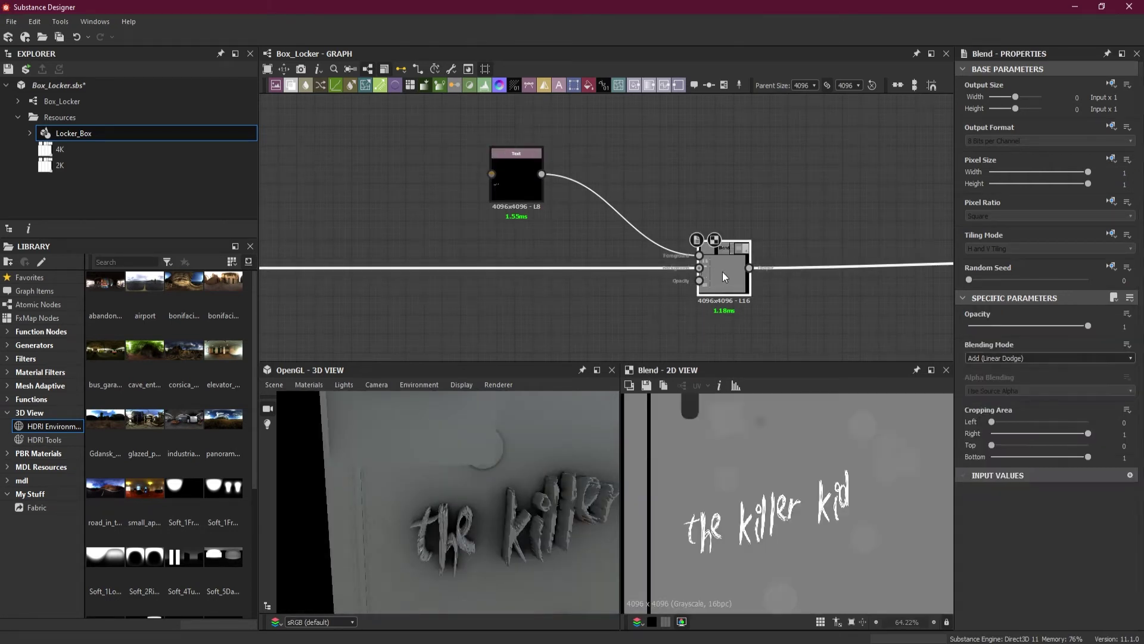
{"action": "left_click", "coordinate": [1029, 359]}
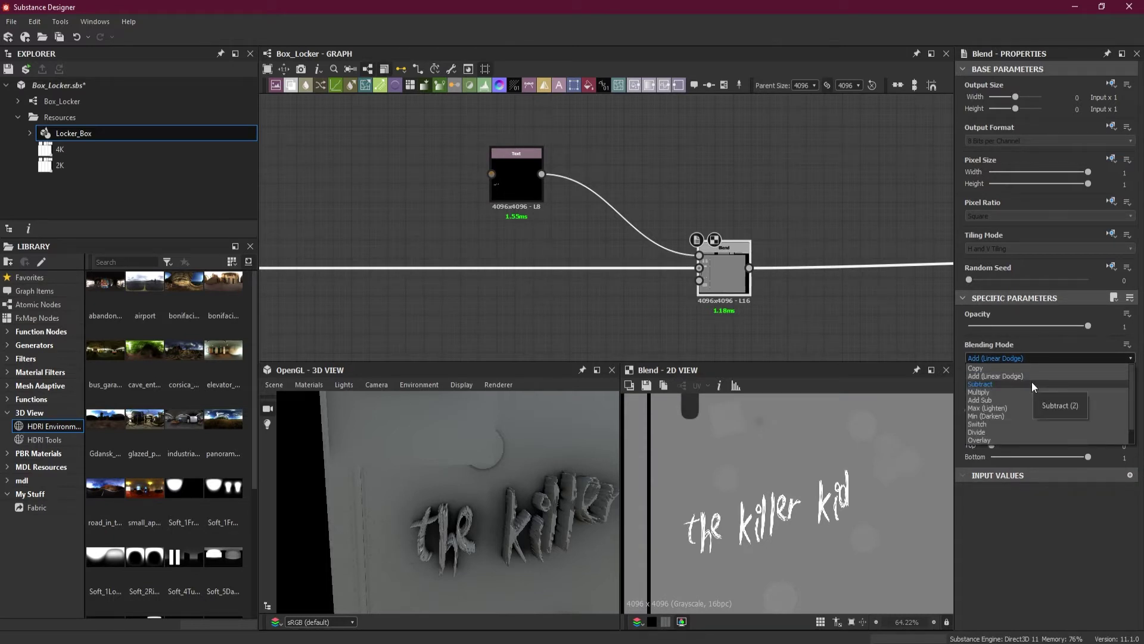
{"action": "left_click", "coordinate": [1032, 384]}
{"action": "mouse_move", "coordinate": [512, 543]}
{"action": "left_mouse_down"}
{"action": "mouse_move", "coordinate": [499, 541]}
{"action": "mouse_move", "coordinate": [507, 540]}
{"action": "left_mouse_up"}
Insert a Levels node into the connection between the Text and Blend nodes and align it beside the Text node.
{"action": "scroll", "coordinate": [614, 209], "scroll_direction": "up", "scroll_amount": 2}
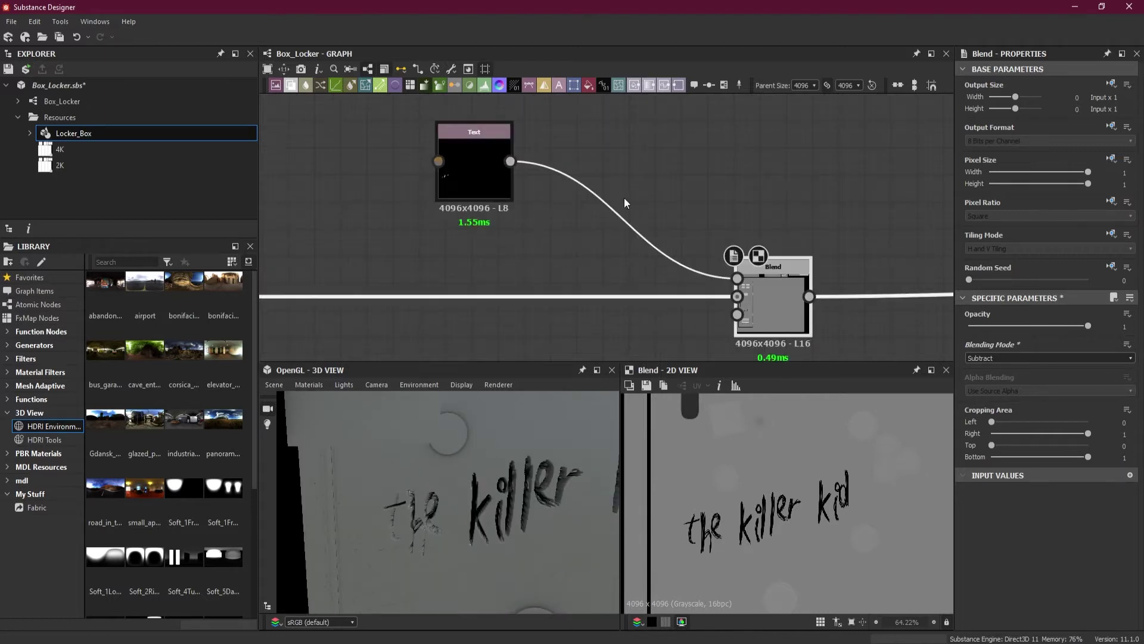
{"action": "key", "text": "space"}
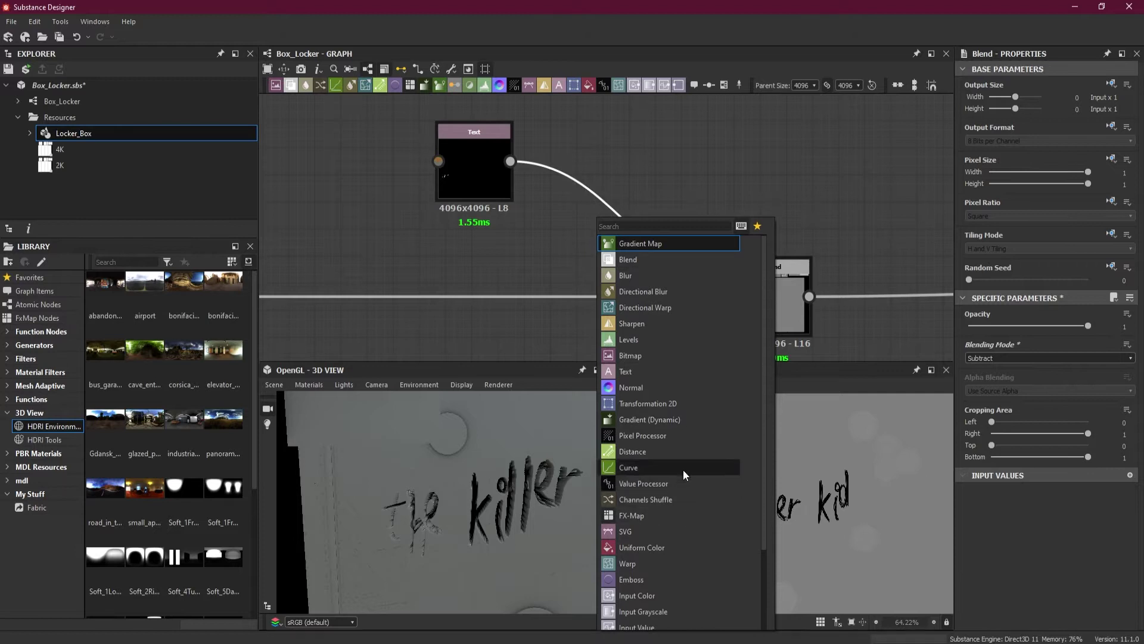
{"action": "left_click", "coordinate": [657, 341]}
{"action": "left_click_drag", "start_coordinate": [624, 239], "coordinate": [606, 170]}
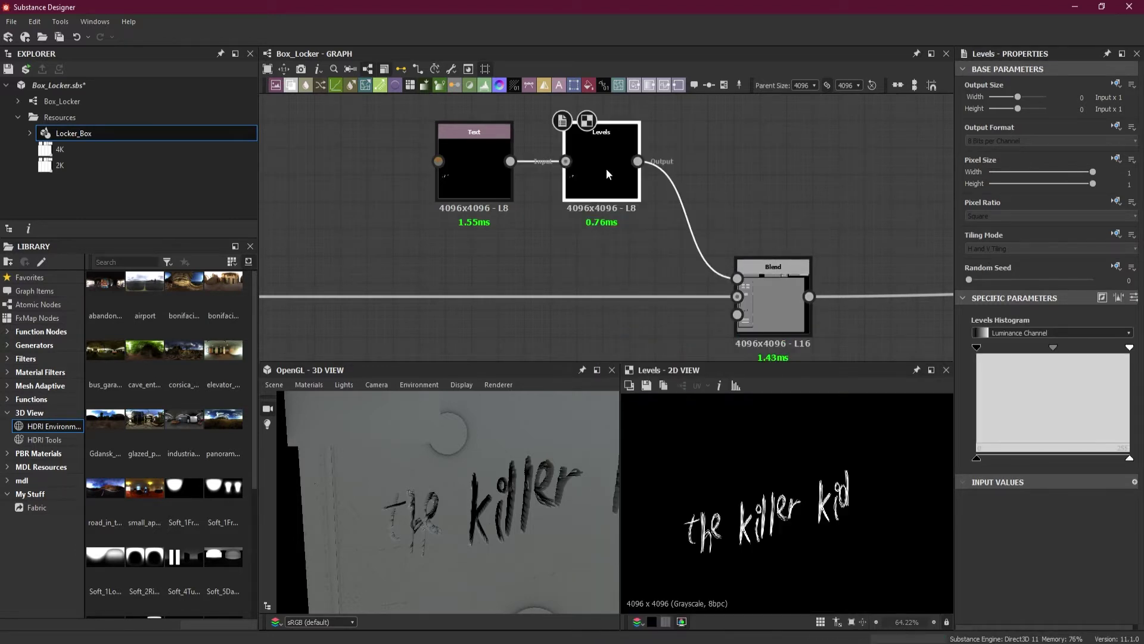
Lower the Levels node's output white level to almost black for a shallow engraving, checking the lettering's depth on the 3D door.
{"action": "left_click_drag", "start_coordinate": [1129, 459], "coordinate": [987, 465]}
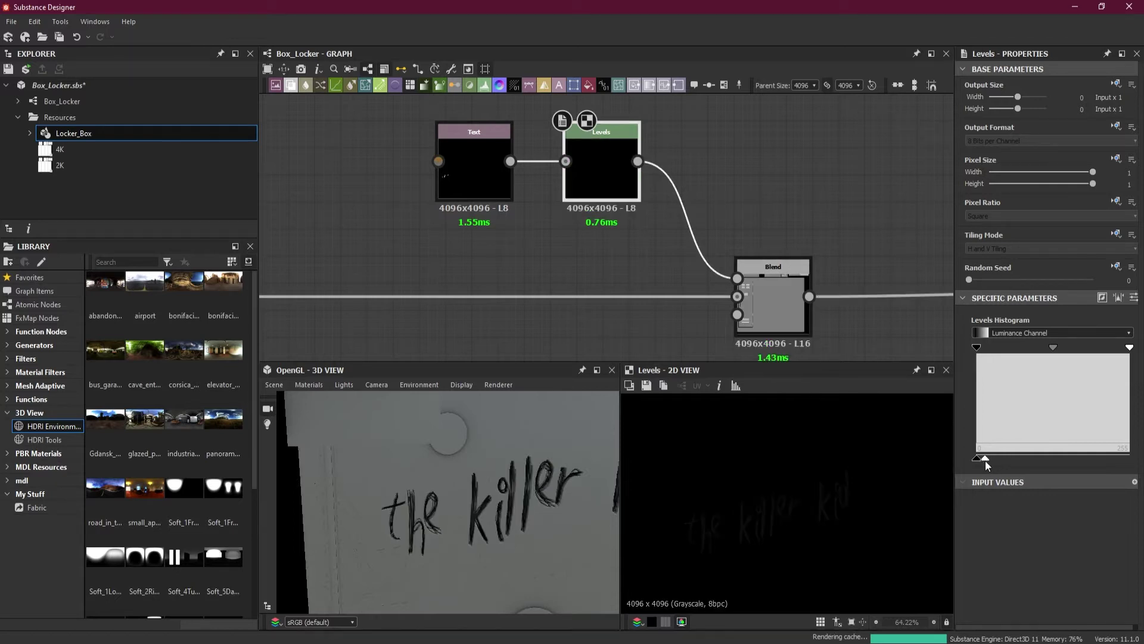
{"action": "scroll", "coordinate": [503, 513], "scroll_direction": "up", "scroll_amount": 5}
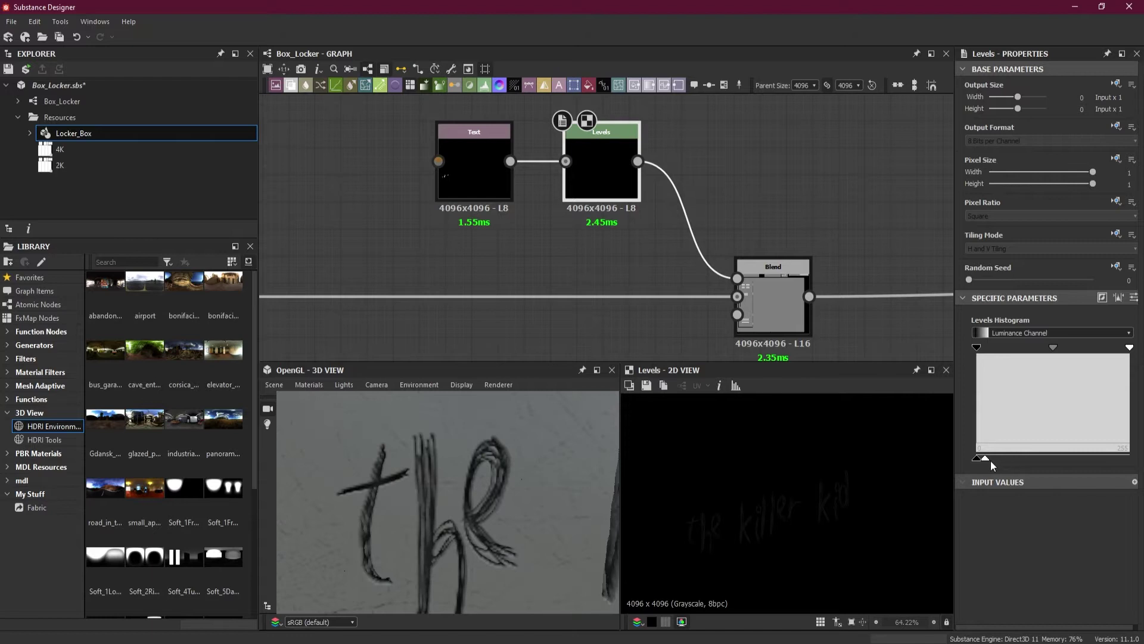
{"action": "left_click_drag", "start_coordinate": [986, 461], "coordinate": [980, 460]}
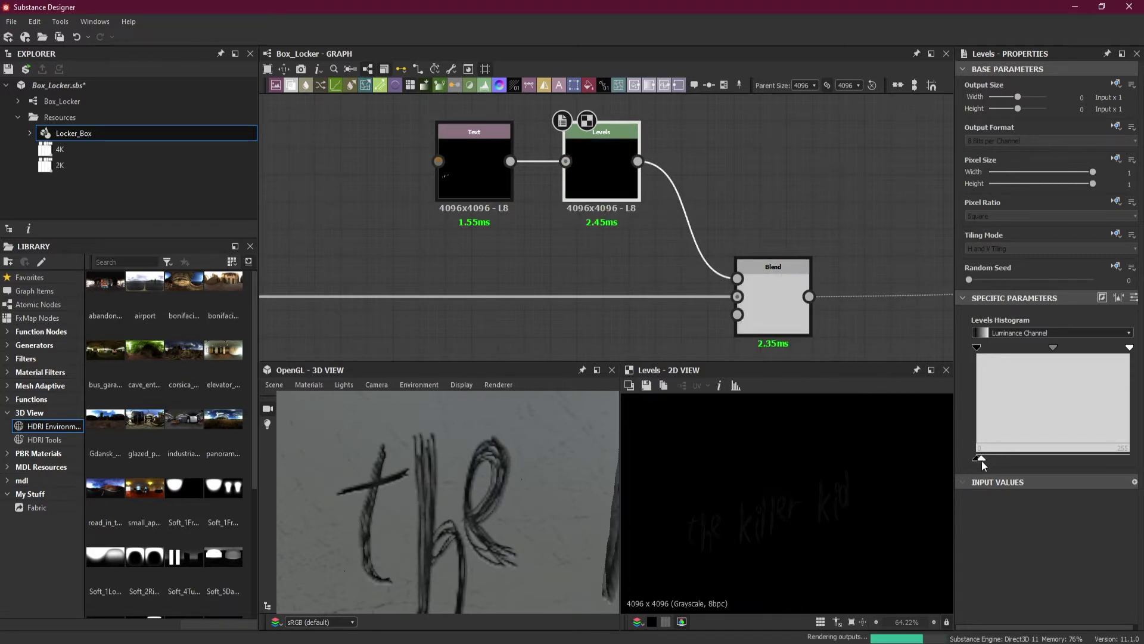
{"action": "left_click_drag", "start_coordinate": [981, 460], "coordinate": [978, 460]}
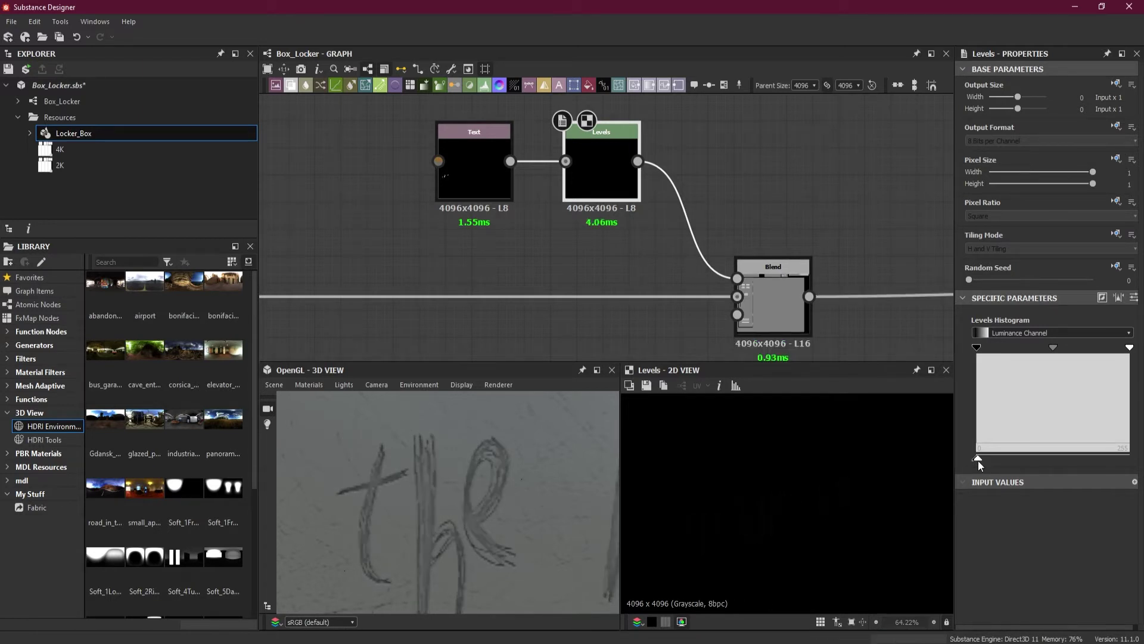
{"action": "left_click_drag", "start_coordinate": [978, 460], "coordinate": [979, 461]}
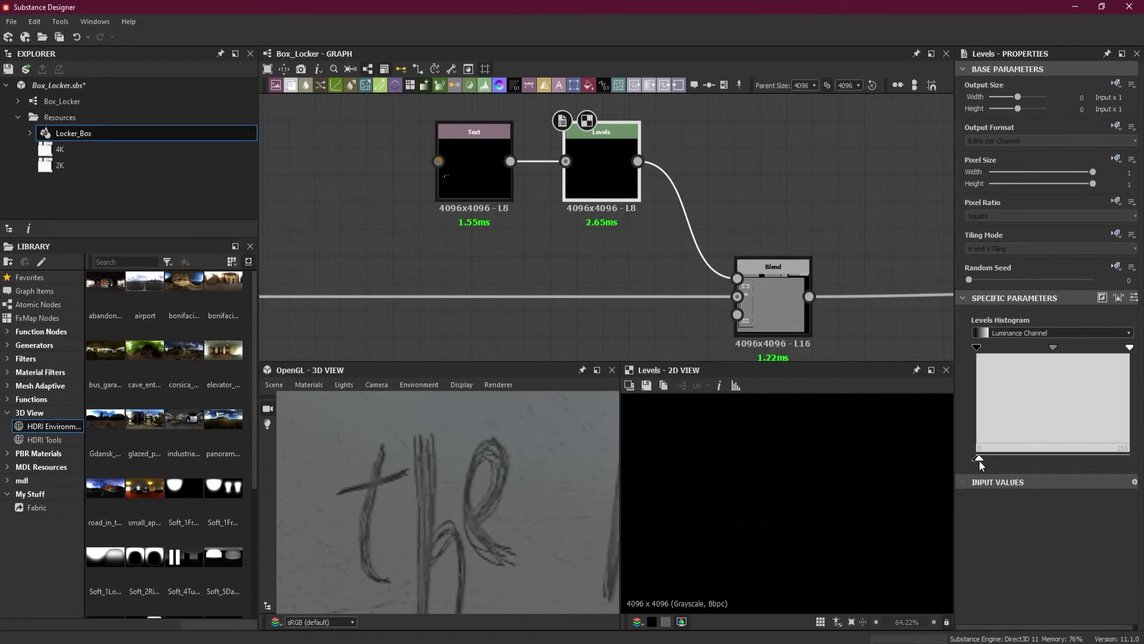
{"action": "left_click_drag", "start_coordinate": [978, 460], "coordinate": [978, 459]}
{"action": "left_click_drag", "start_coordinate": [565, 478], "coordinate": [545, 455]}
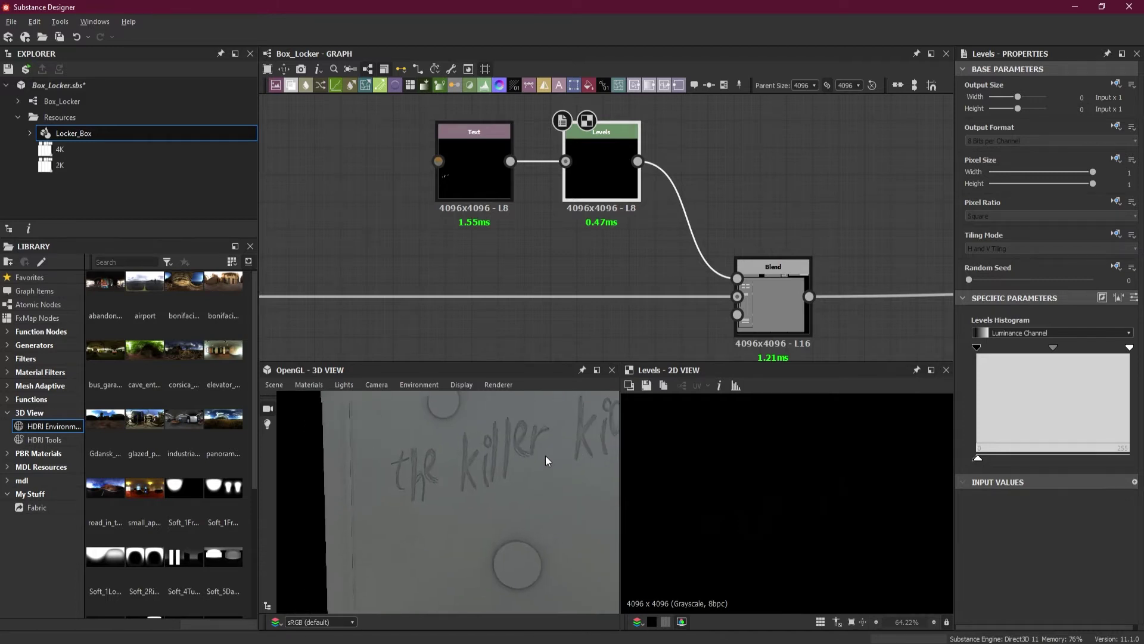
{"action": "mouse_move", "coordinate": [478, 502]}
{"action": "left_mouse_down"}
{"action": "mouse_move", "coordinate": [466, 510]}
{"action": "mouse_move", "coordinate": [484, 503]}
{"action": "left_mouse_up"}
Rotate the Text node's lettering slightly further counterclockwise and shift it down and to the left on the door.
{"action": "left_click", "coordinate": [467, 162]}
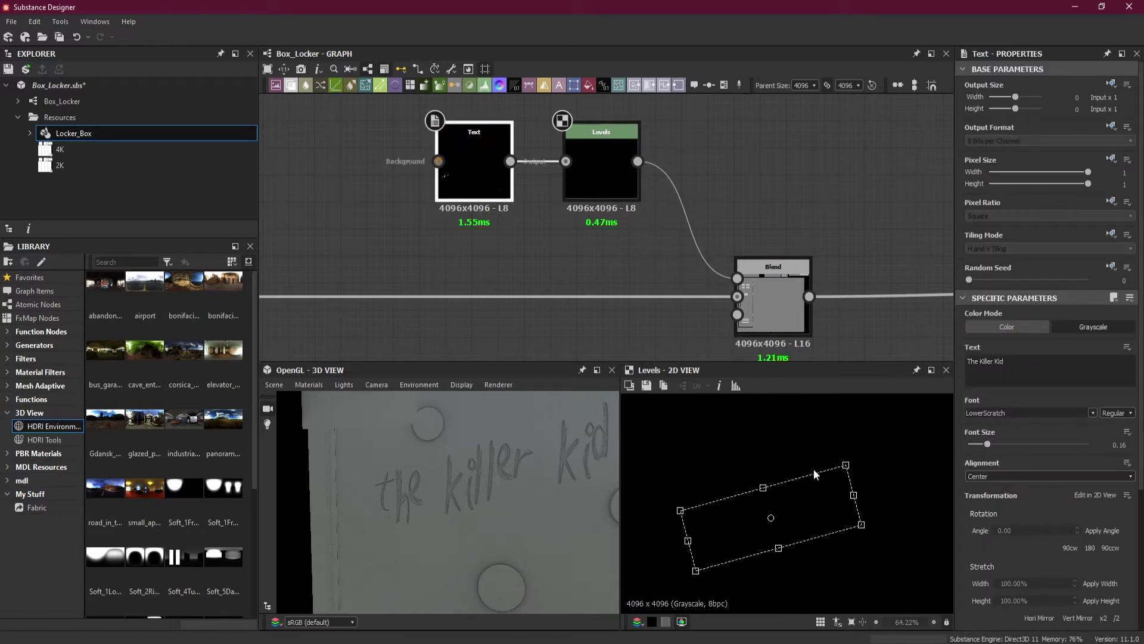
{"action": "left_click_drag", "start_coordinate": [876, 545], "coordinate": [886, 535]}
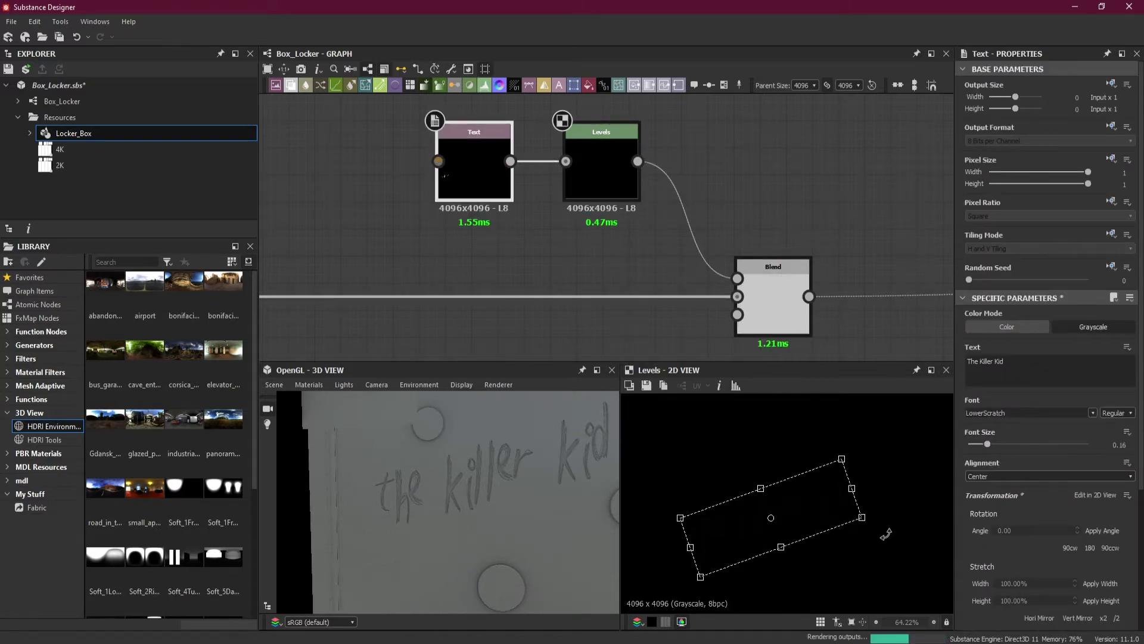
{"action": "left_click_drag", "start_coordinate": [825, 506], "coordinate": [818, 519]}
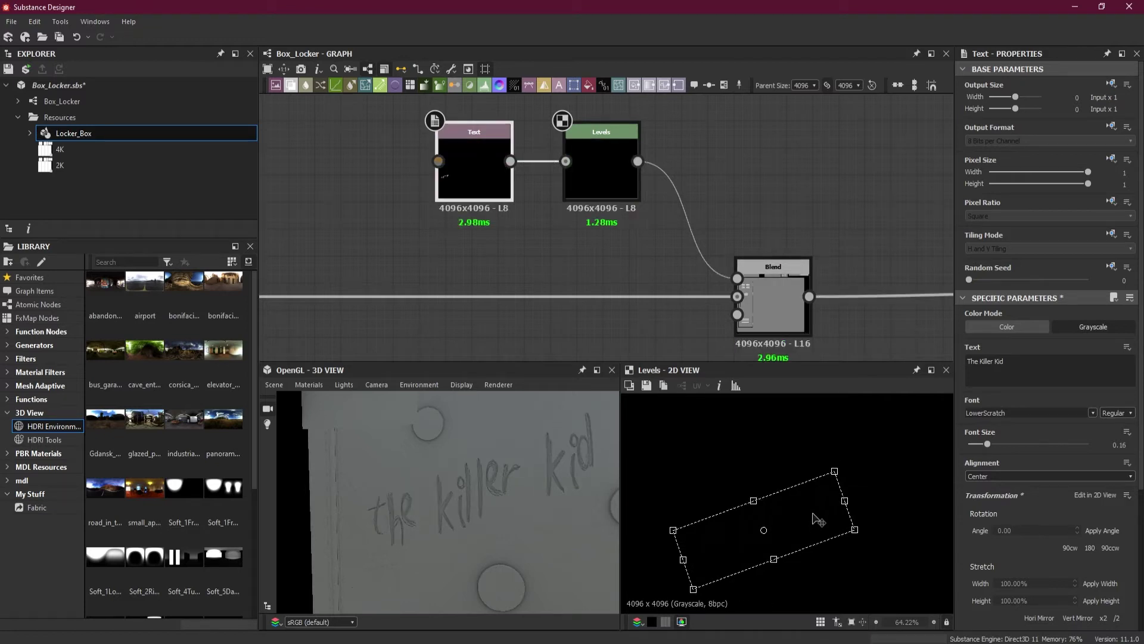
Move the Subtract Blend node aside and add another Blend node between it and the Levels node.
{"action": "scroll", "coordinate": [626, 256], "scroll_direction": "down", "scroll_amount": 2}
{"action": "left_click_drag", "start_coordinate": [718, 302], "coordinate": [820, 301]}
{"action": "left_click", "coordinate": [700, 231]}
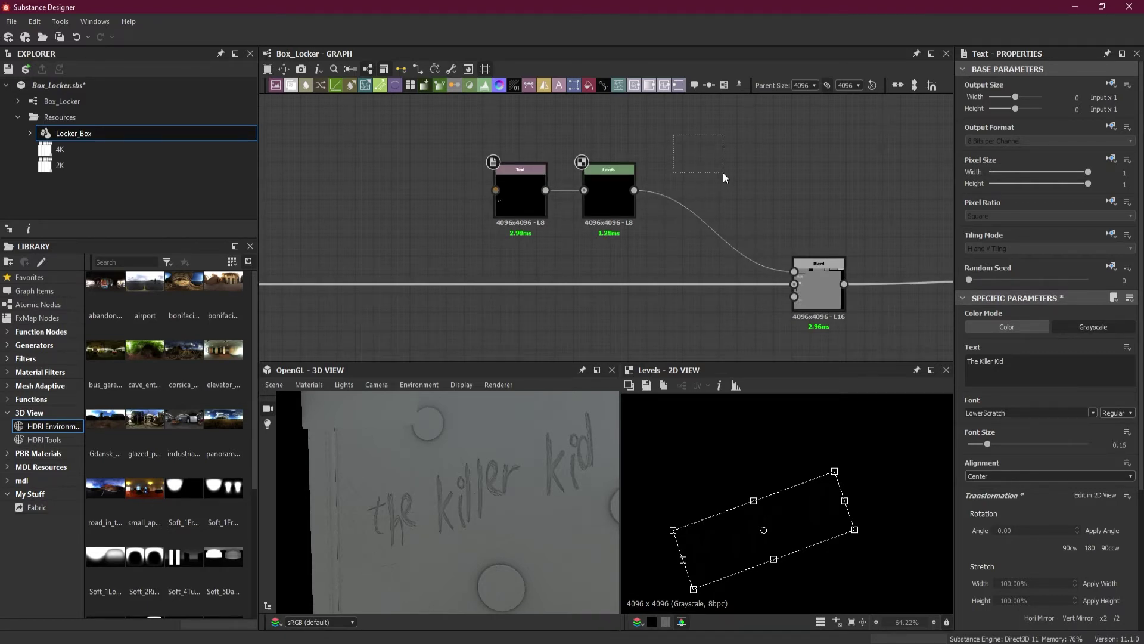
{"action": "key", "text": "space"}
{"action": "left_click", "coordinate": [785, 198]}
{"action": "left_click_drag", "start_coordinate": [744, 196], "coordinate": [736, 243]}
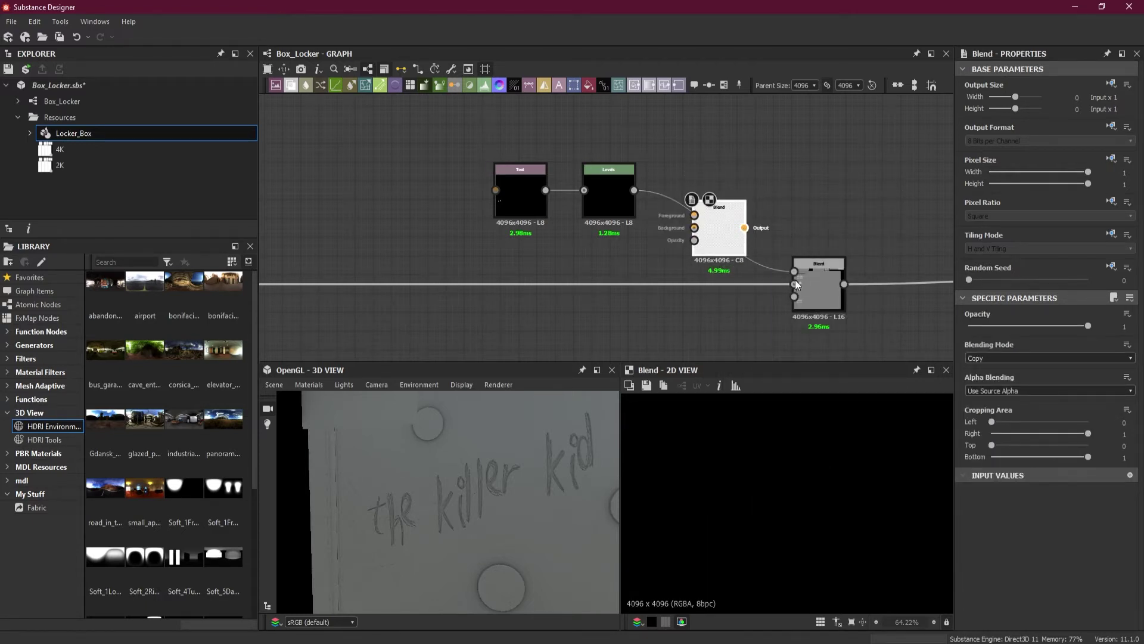
Connect the new Blend's output to the Subtract Blend's Foreground and the Levels output to the new Blend's Foreground.
{"action": "scroll", "coordinate": [767, 240], "scroll_direction": "up", "scroll_amount": 1}
{"action": "left_click_drag", "start_coordinate": [740, 225], "coordinate": [803, 280]}
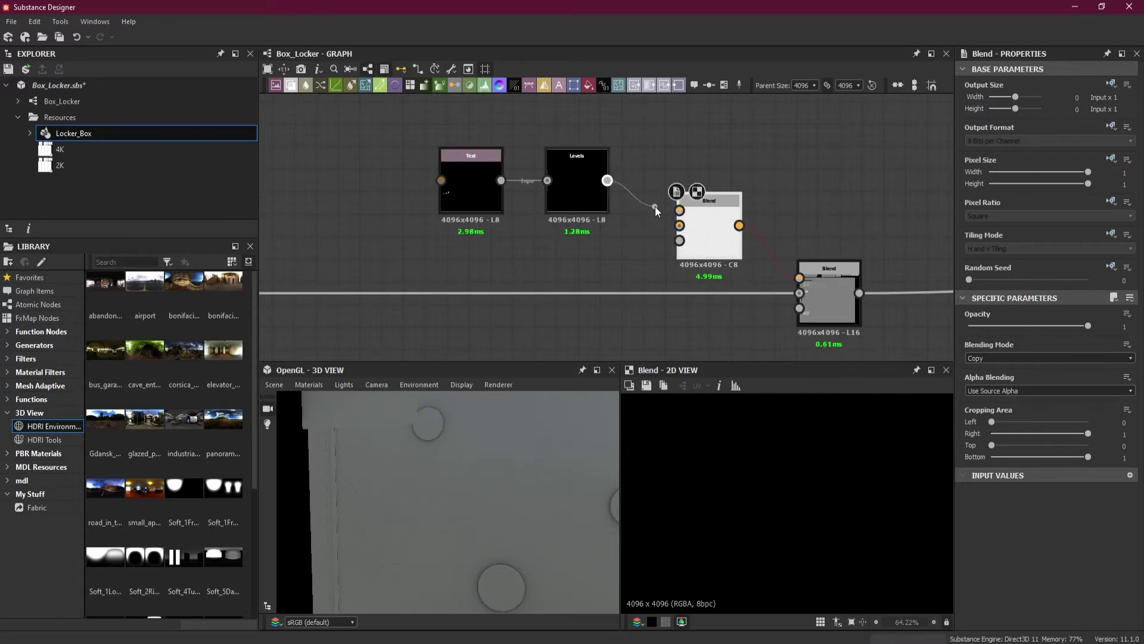
{"action": "left_click_drag", "start_coordinate": [673, 211], "coordinate": [674, 209]}
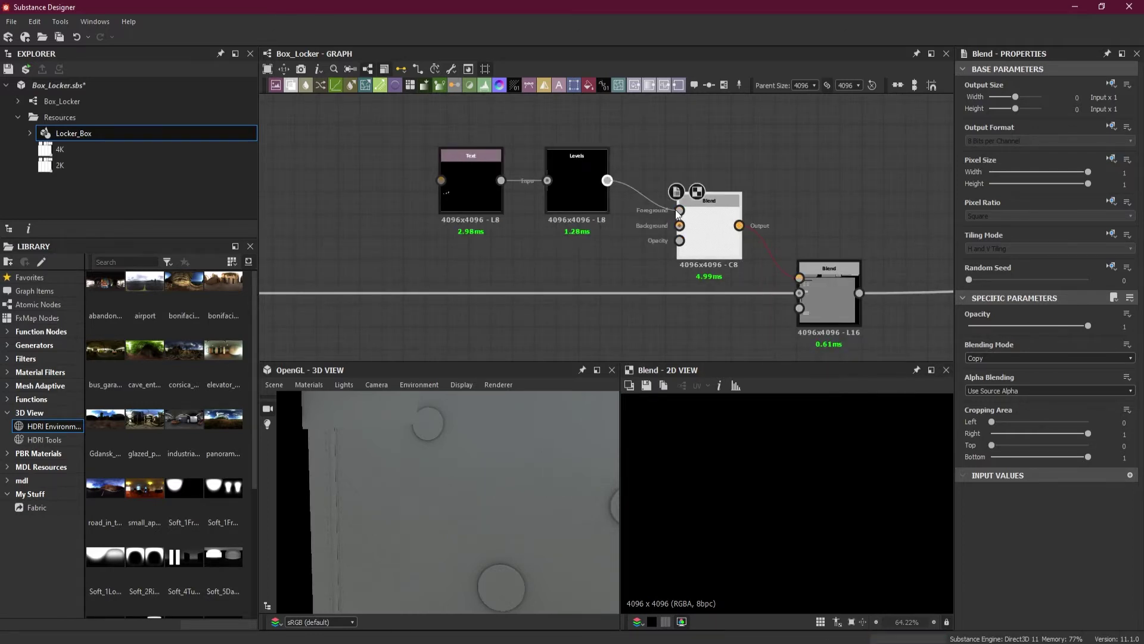
Move the Text node further left of the Levels node to make room for a second branch.
{"action": "left_click_drag", "start_coordinate": [488, 191], "coordinate": [435, 146]}
{"action": "left_click", "coordinate": [521, 214]}
{"action": "middle_click_drag", "start_coordinate": [523, 217], "coordinate": [608, 242]}
Branch a second chain off the Text node's output by adding a Distance node below it.
{"action": "left_click", "coordinate": [498, 179]}
{"action": "left_click_drag", "start_coordinate": [498, 181], "coordinate": [468, 270]}
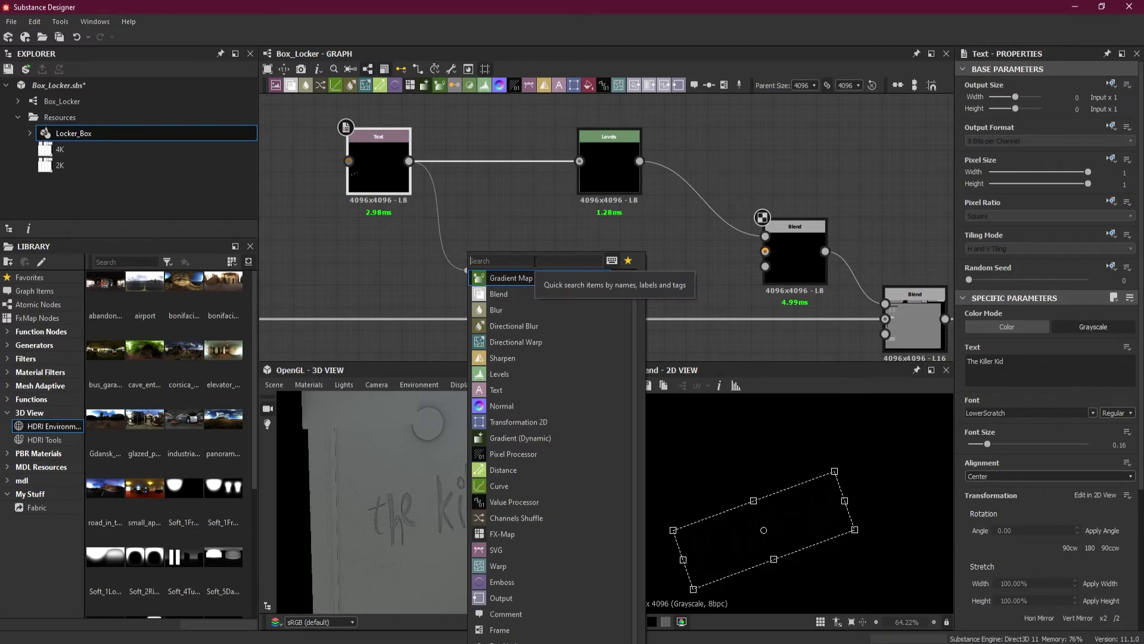
{"action": "type", "text": "dis"}
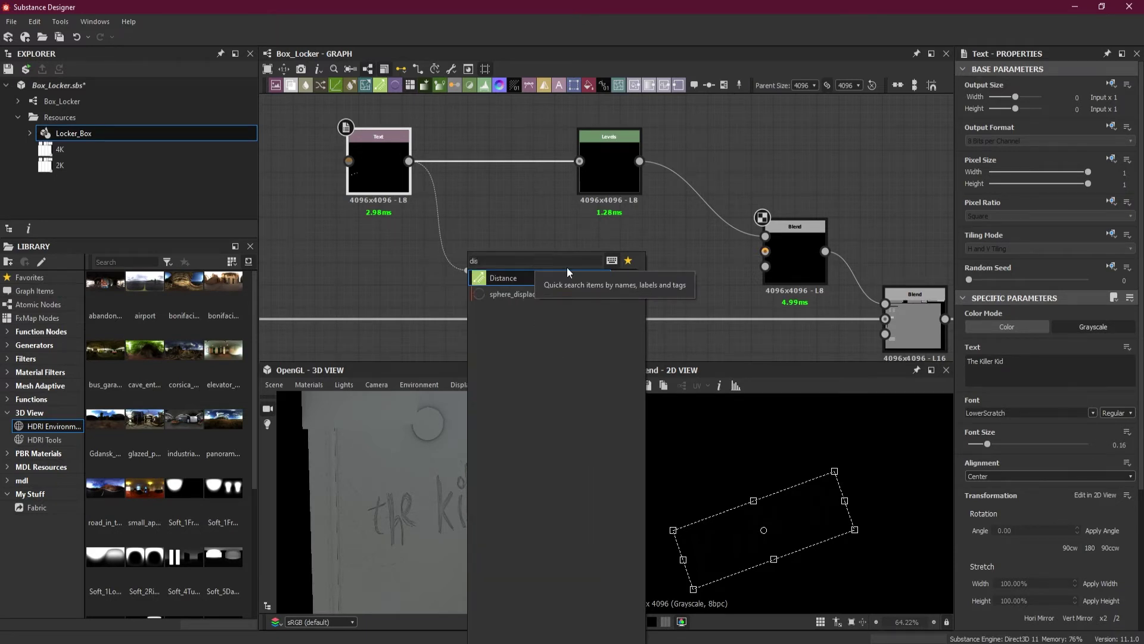
{"action": "left_click", "coordinate": [530, 278]}
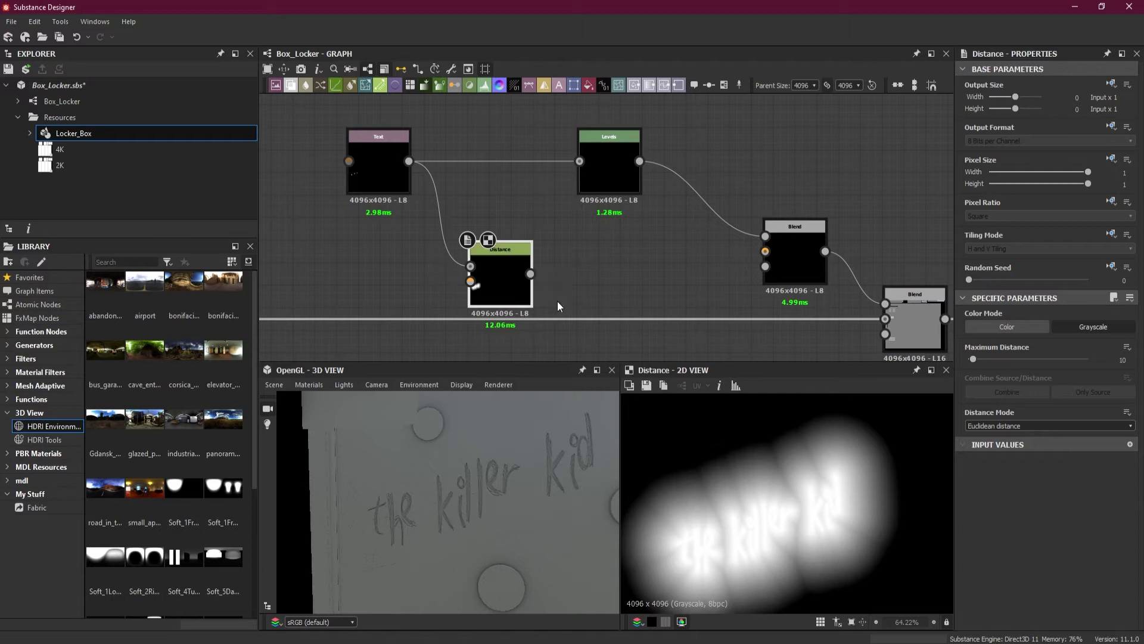
{"action": "scroll", "coordinate": [779, 543], "scroll_direction": "up", "scroll_amount": 1}
Compare the Manhattan and Chebyshev distance modes on the Distance node, then return it to Euclidean distance.
{"action": "left_click", "coordinate": [1040, 426]}
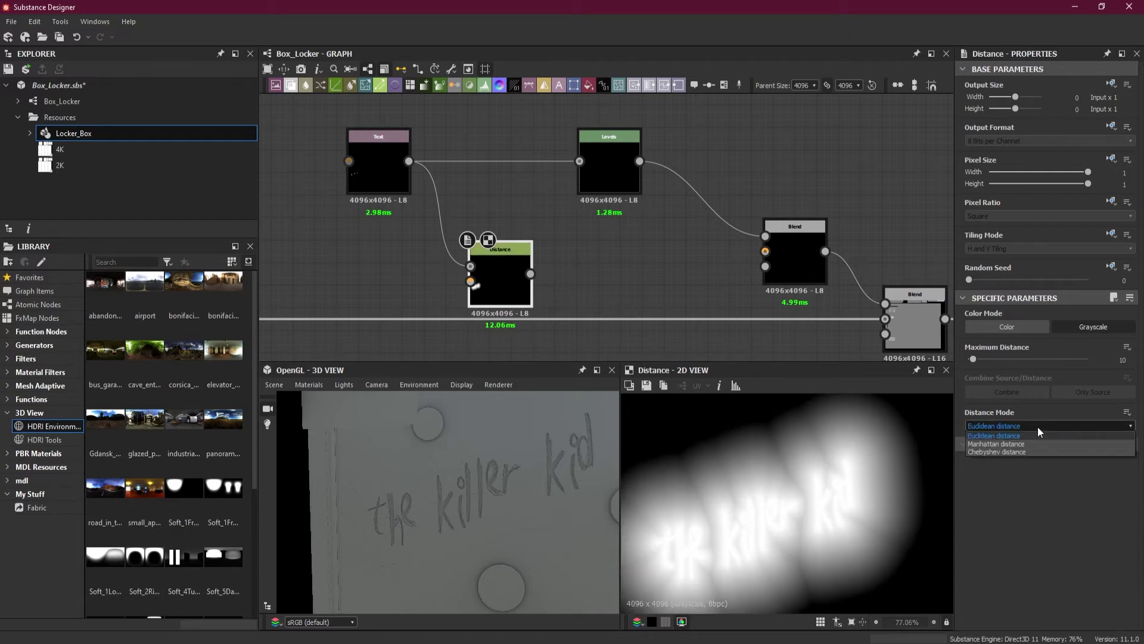
{"action": "left_click", "coordinate": [1024, 446]}
{"action": "left_click", "coordinate": [1013, 431]}
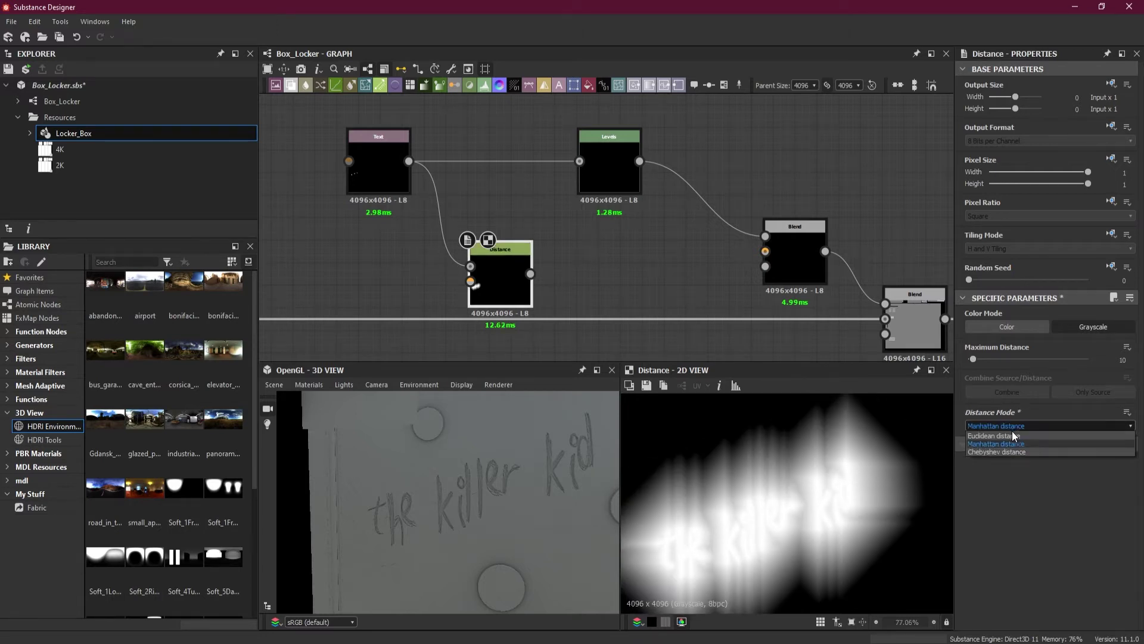
{"action": "left_click", "coordinate": [1007, 452]}
{"action": "left_click", "coordinate": [1003, 430]}
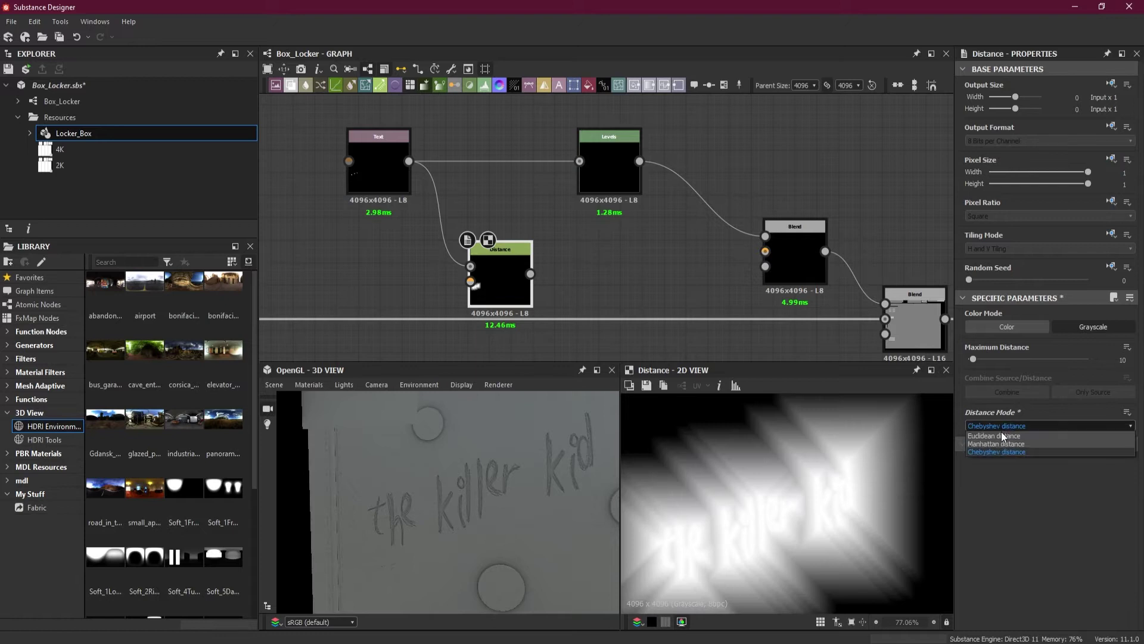
{"action": "left_click", "coordinate": [1001, 438]}
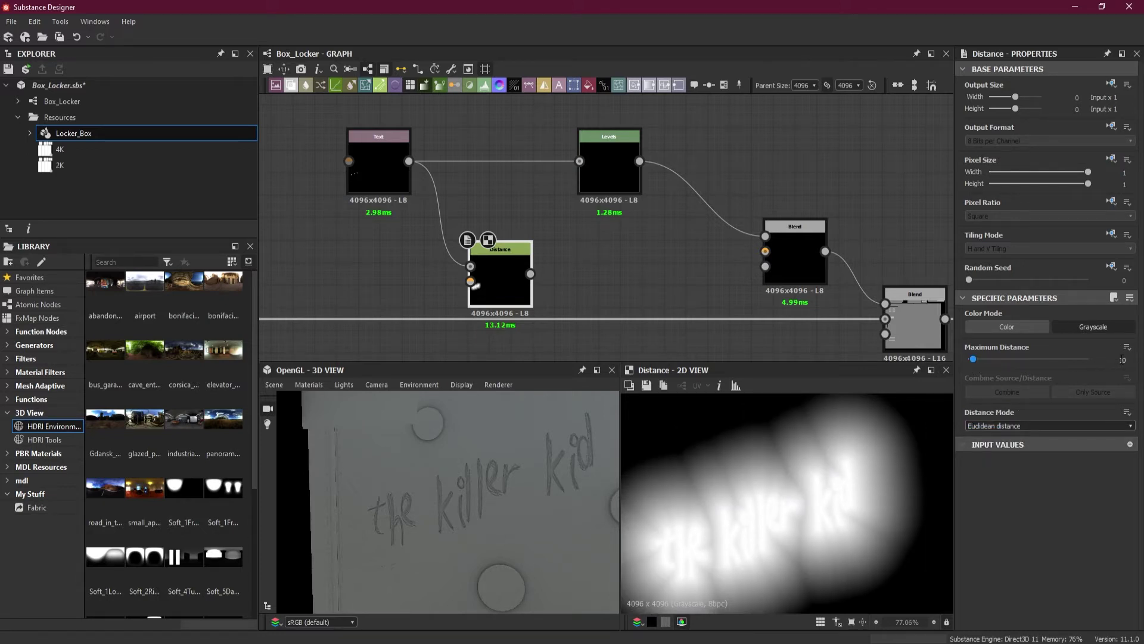
Add a Blur HQ Grayscale node to the Distance output and line both nodes up beneath the Text and Levels nodes.
{"action": "left_click_drag", "start_coordinate": [530, 274], "coordinate": [598, 274]}
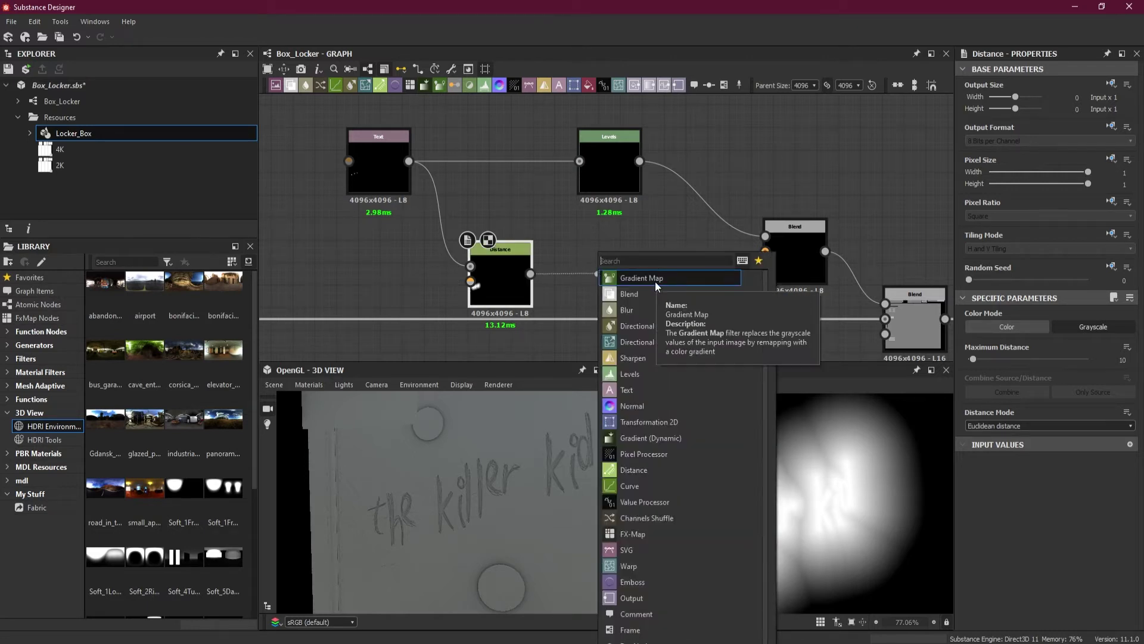
{"action": "type", "text": "bl"}
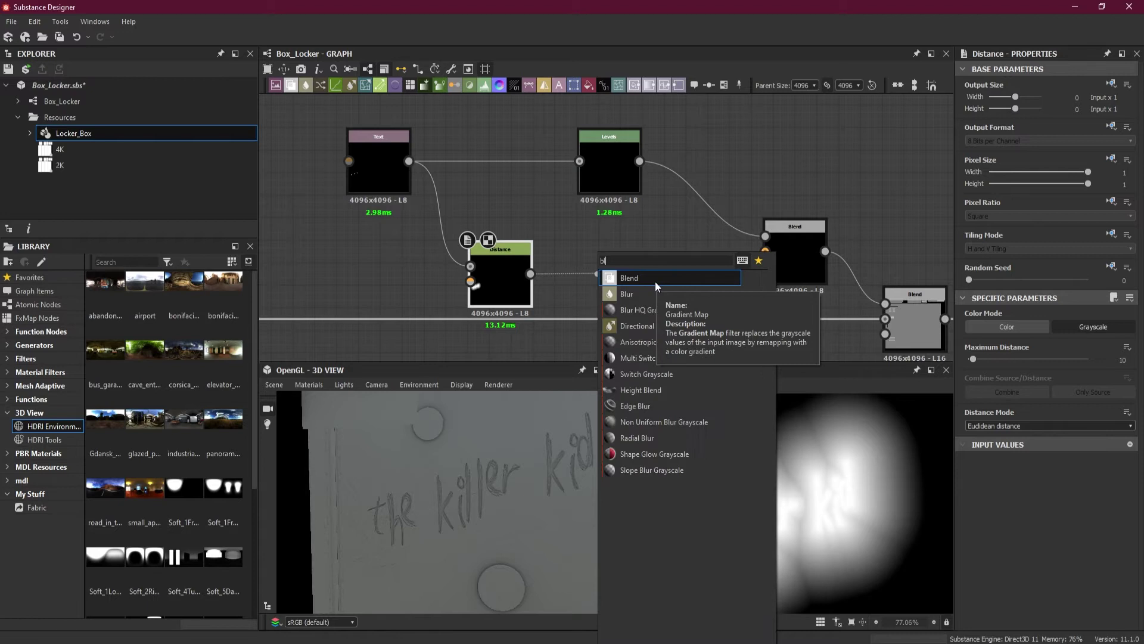
{"action": "type", "text": "ur"}
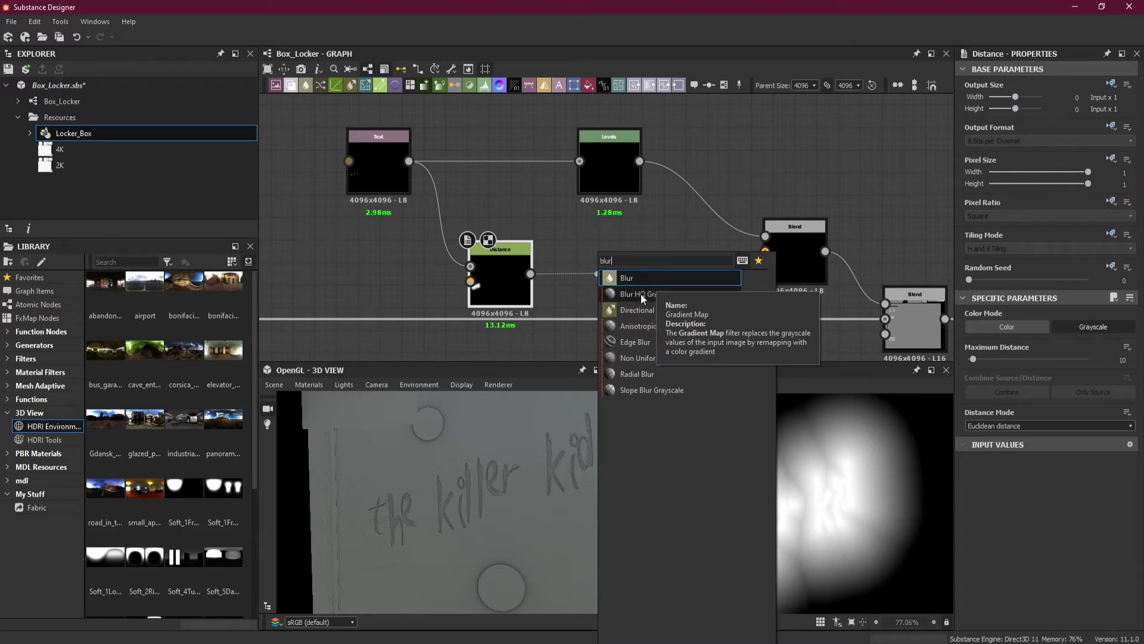
{"action": "left_click", "coordinate": [641, 295]}
{"action": "left_click_drag", "start_coordinate": [484, 273], "coordinate": [463, 261]}
{"action": "left_click", "coordinate": [629, 283]}
{"action": "left_click_drag", "start_coordinate": [629, 282], "coordinate": [609, 267]}
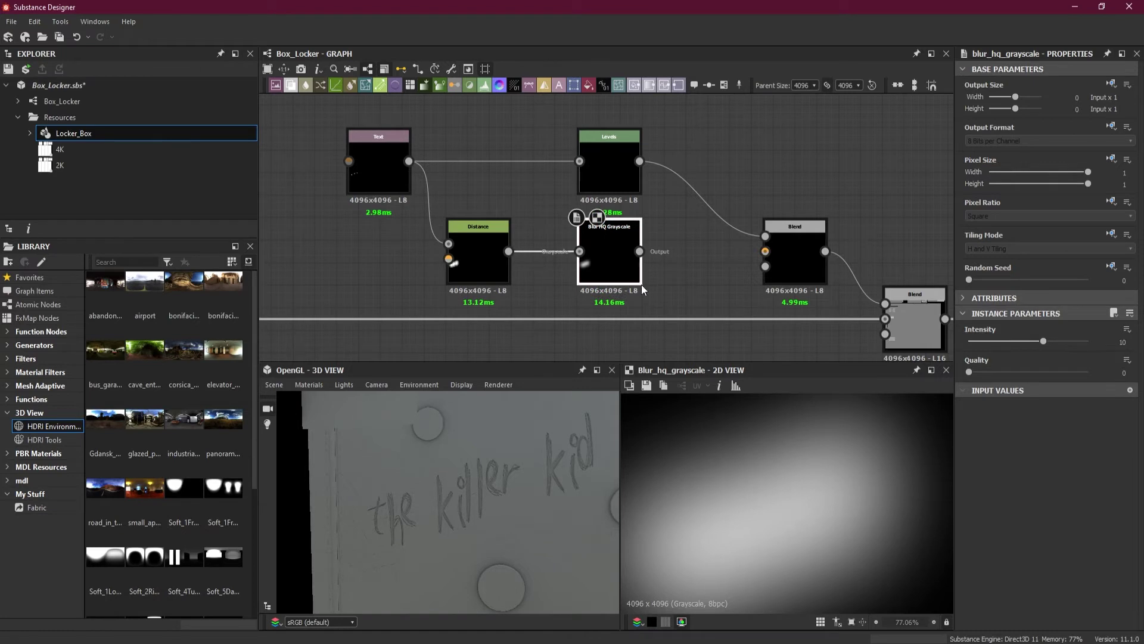
Set the Blur HQ Grayscale node's Quality to 1 and its Intensity to about 1.51.
{"action": "scroll", "coordinate": [758, 451], "scroll_direction": "down", "scroll_amount": 3}
{"action": "scroll", "coordinate": [730, 438], "scroll_direction": "up", "scroll_amount": 1}
{"action": "left_click_drag", "start_coordinate": [969, 372], "coordinate": [1079, 374]}
{"action": "left_click_drag", "start_coordinate": [1043, 341], "coordinate": [981, 344]}
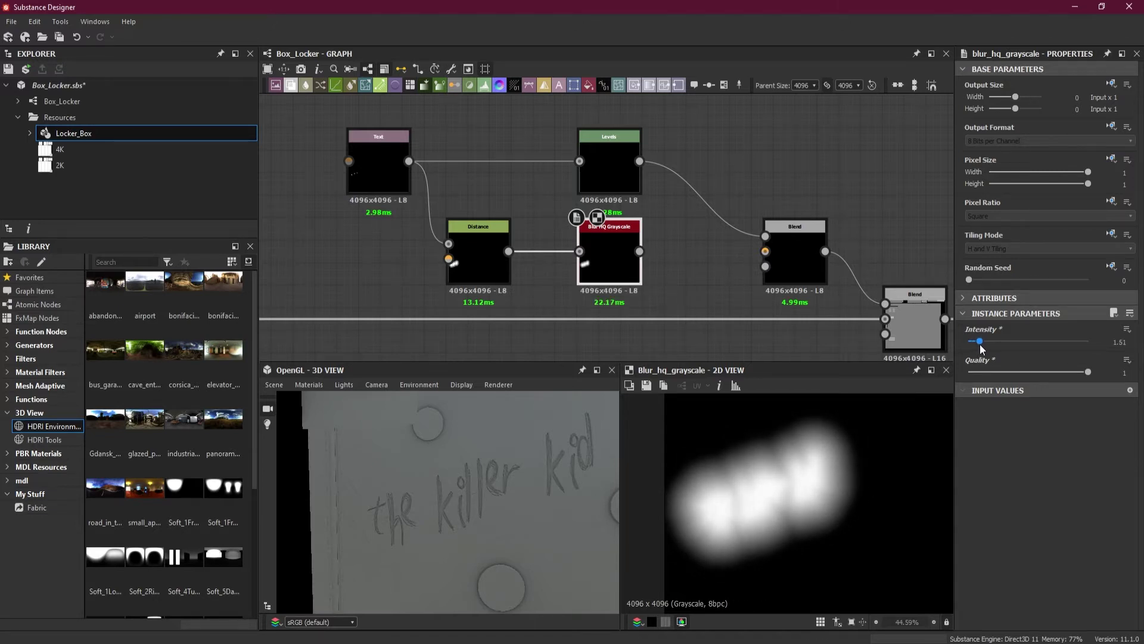
Spread the Text and Levels nodes apart and place the Distance and Blur HQ Grayscale nodes close together between them.
{"action": "scroll", "coordinate": [593, 220], "scroll_direction": "down", "scroll_amount": 2}
{"action": "left_click_drag", "start_coordinate": [434, 147], "coordinate": [608, 126]}
{"action": "left_click_drag", "start_coordinate": [530, 205], "coordinate": [540, 236]}
{"action": "middle_click_drag", "start_coordinate": [514, 202], "coordinate": [642, 227]}
{"action": "left_click_drag", "start_coordinate": [596, 146], "coordinate": [502, 126]}
{"action": "left_click_drag", "start_coordinate": [725, 144], "coordinate": [725, 118]}
{"action": "mouse_move", "coordinate": [593, 220]}
{"action": "left_mouse_down"}
{"action": "mouse_move", "coordinate": [662, 247]}
{"action": "mouse_move", "coordinate": [591, 216]}
{"action": "left_mouse_up"}
{"action": "left_click_drag", "start_coordinate": [488, 115], "coordinate": [438, 113]}
{"action": "left_click", "coordinate": [734, 121]}
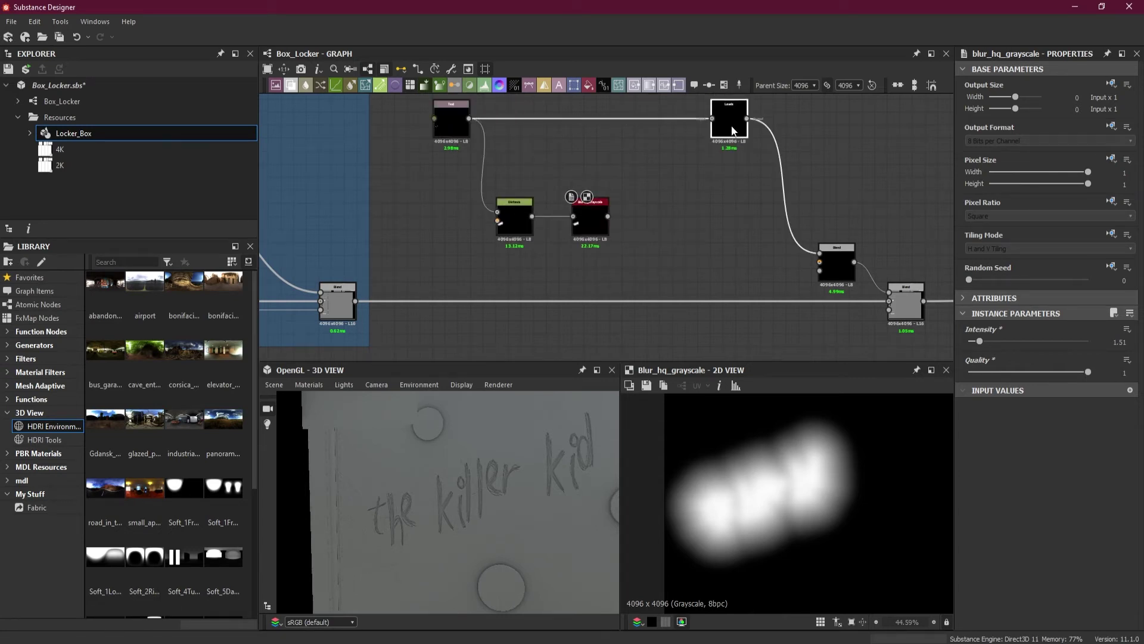
{"action": "scroll", "coordinate": [609, 202], "scroll_direction": "up", "scroll_amount": 1}
{"action": "left_click", "coordinate": [491, 190]}
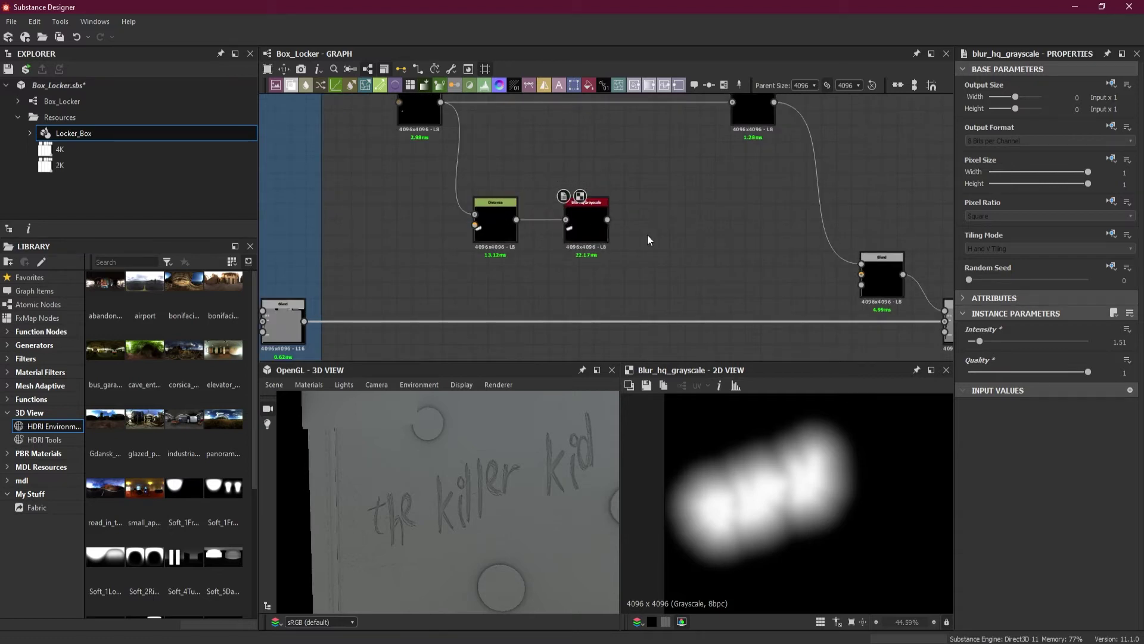
{"action": "left_click_drag", "start_coordinate": [592, 229], "coordinate": [561, 229]}
{"action": "scroll", "coordinate": [569, 226], "scroll_direction": "up", "scroll_amount": 2}
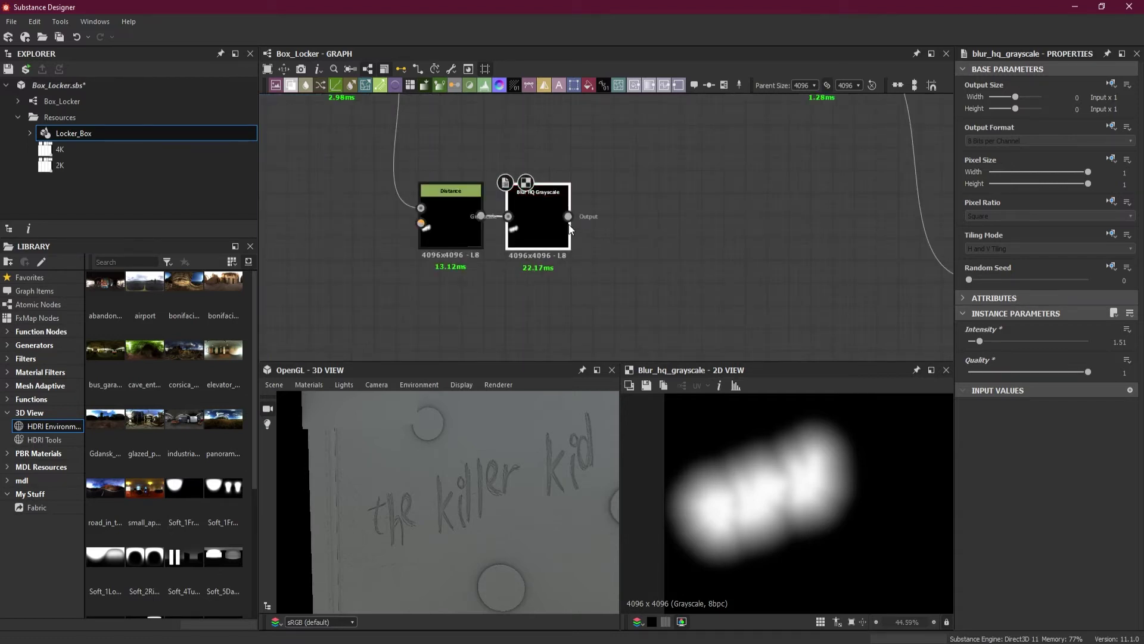
Add a Flood Fill node to the Blur HQ Grayscale output and place it next to the blur.
{"action": "left_click_drag", "start_coordinate": [577, 216], "coordinate": [628, 202]}
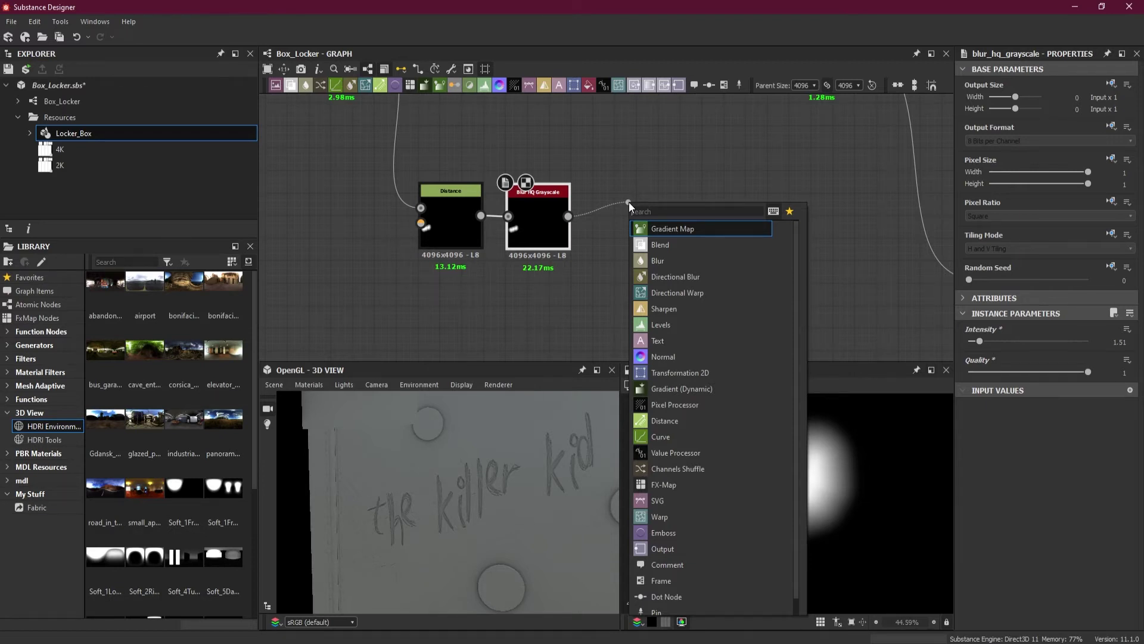
{"action": "type", "text": "roof"}
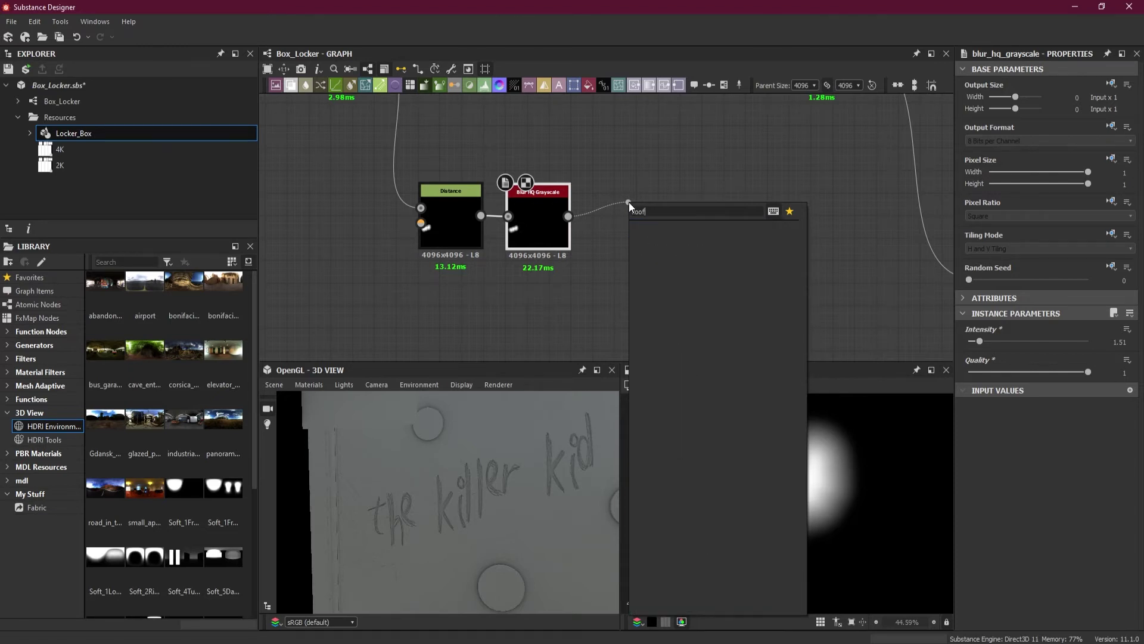
{"action": "key", "text": "BackSpace"}
{"action": "left_click", "coordinate": [652, 231]}
{"action": "left_click_drag", "start_coordinate": [654, 232], "coordinate": [615, 227]}
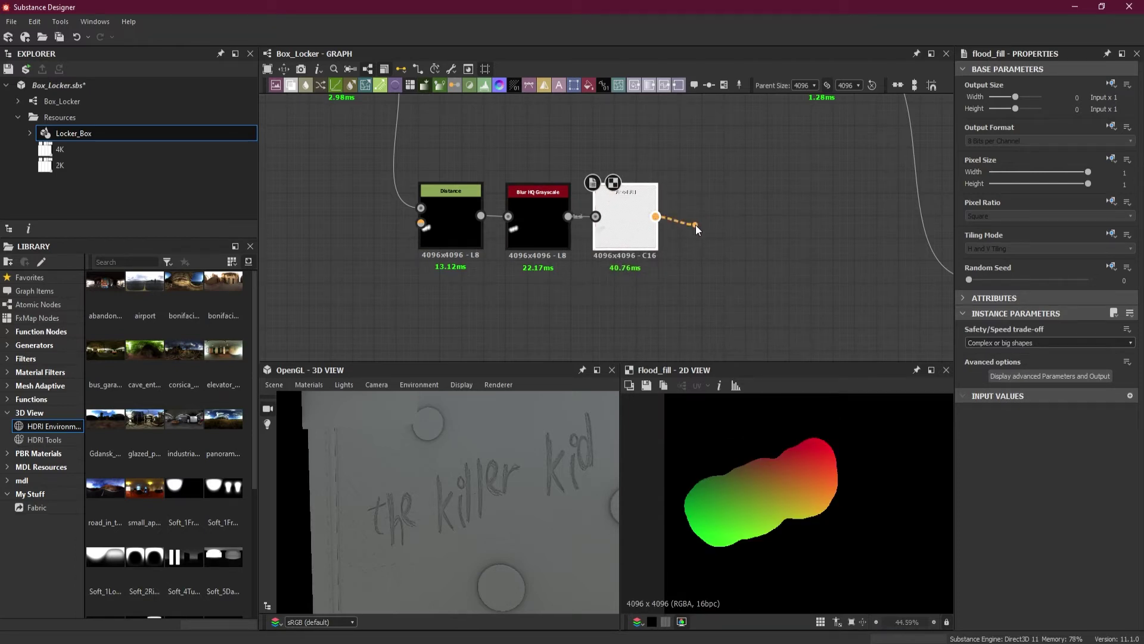
{"action": "mouse_move", "coordinate": [696, 224]}
{"action": "left_mouse_down"}
{"action": "mouse_move", "coordinate": [689, 245]}
{"action": "mouse_move", "coordinate": [698, 223]}
{"action": "left_mouse_up"}
{"action": "left_click", "coordinate": [691, 241]}
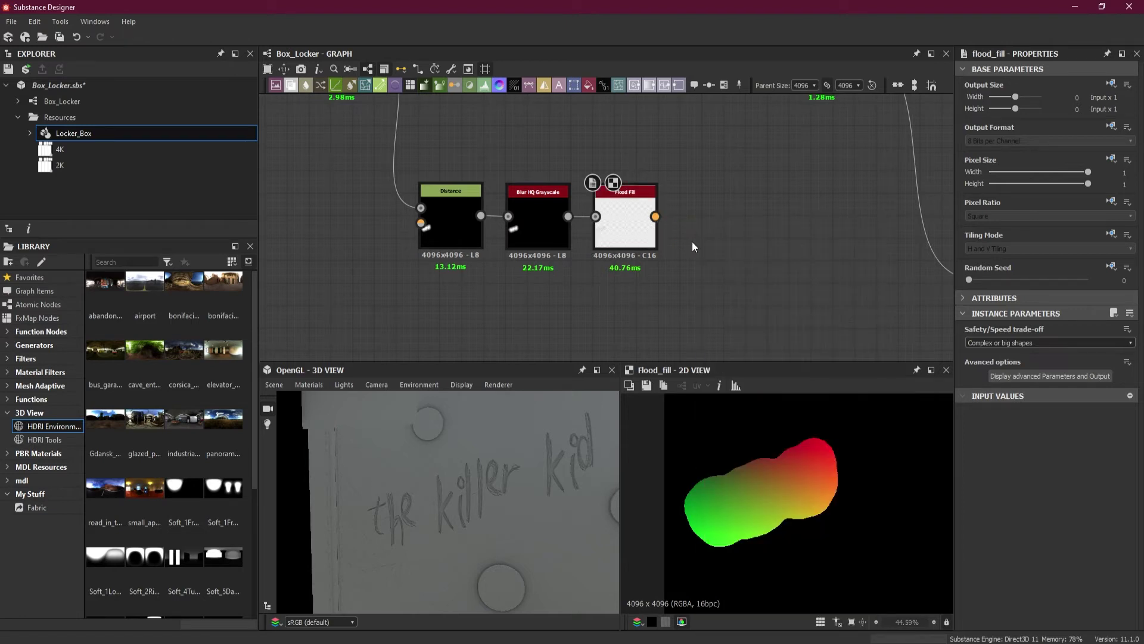
{"action": "scroll", "coordinate": [738, 490], "scroll_direction": "up", "scroll_amount": 3}
{"action": "scroll", "coordinate": [537, 227], "scroll_direction": "up", "scroll_amount": 2}
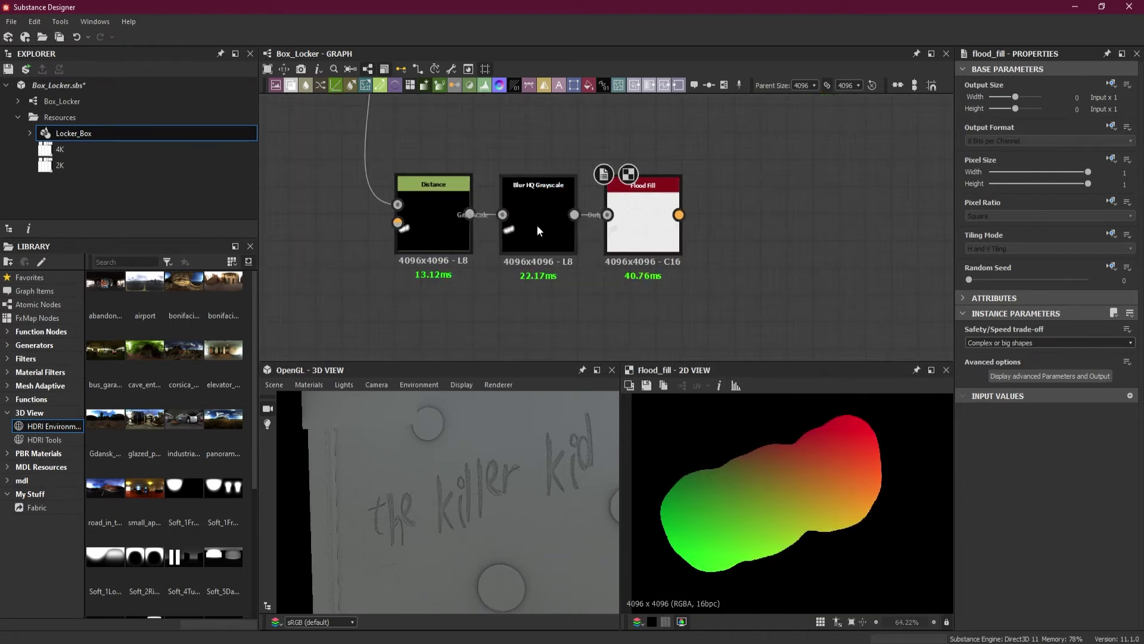
Insert a Levels node between Blur HQ Grayscale and Flood Fill, lower its white input point almost to black, and preview the Flood Fill.
{"action": "left_click", "coordinate": [538, 230]}
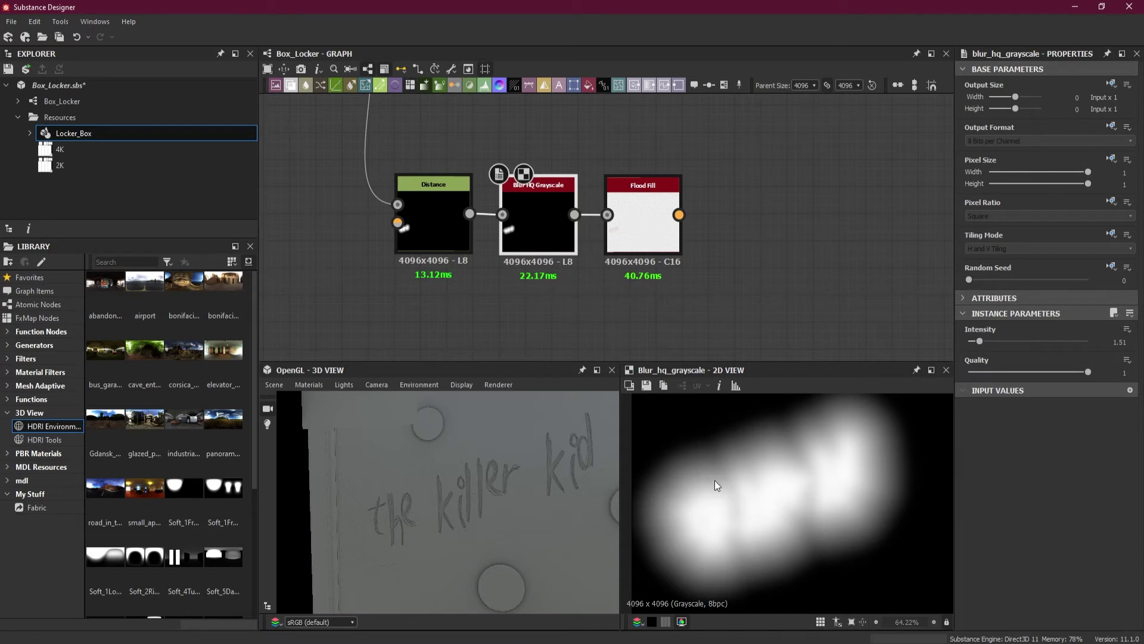
{"action": "left_click_drag", "start_coordinate": [642, 231], "coordinate": [770, 231]}
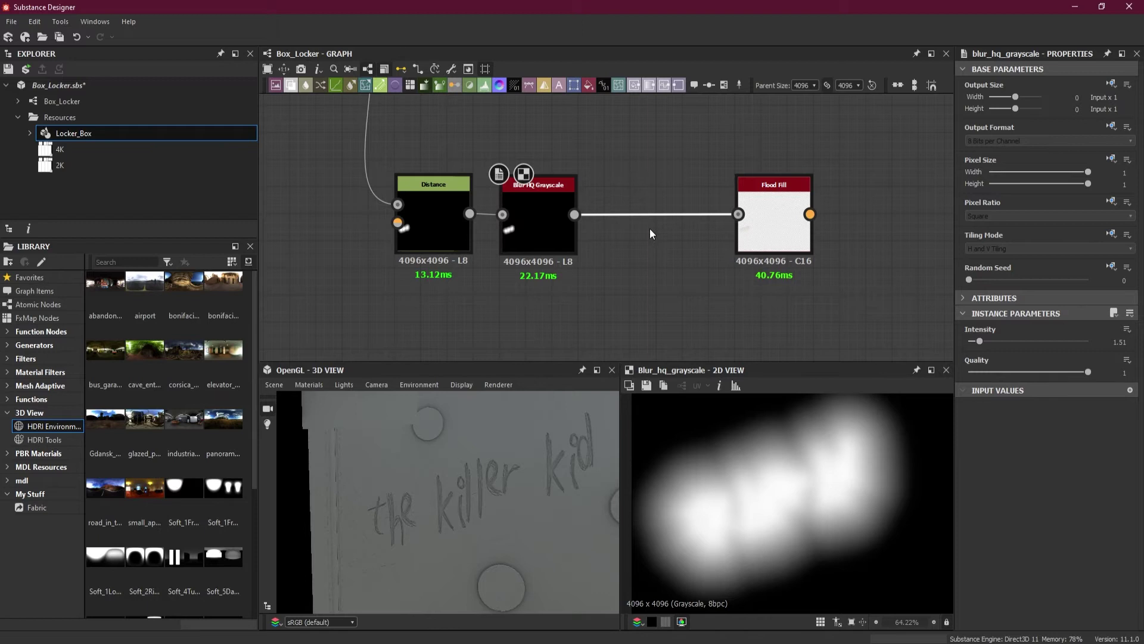
{"action": "key", "text": "space"}
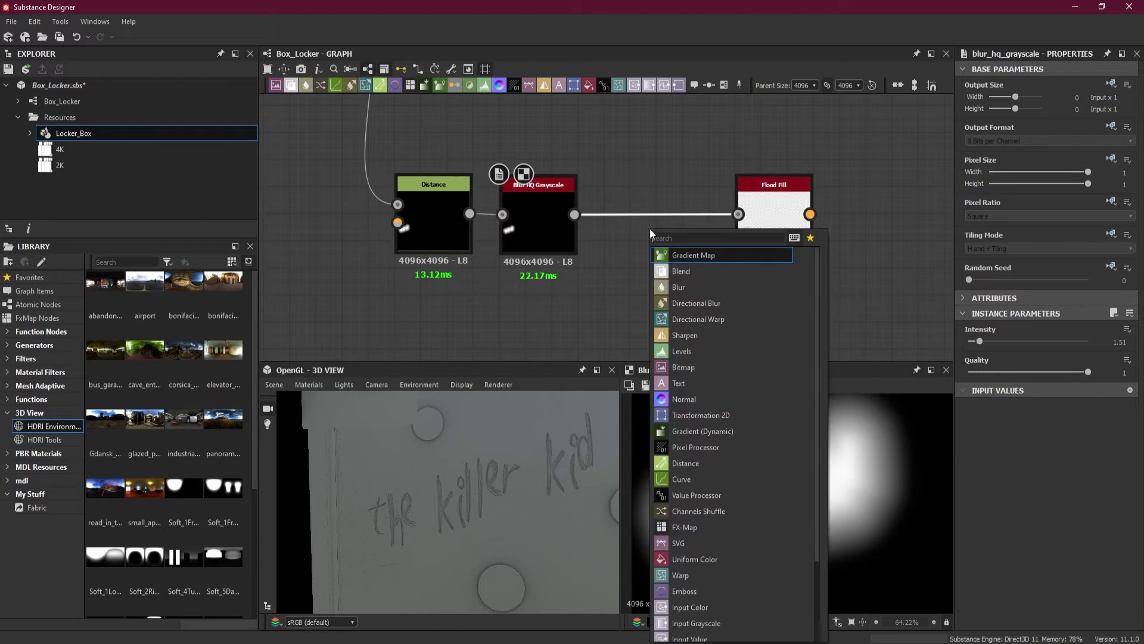
{"action": "left_click", "coordinate": [717, 350]}
{"action": "left_click_drag", "start_coordinate": [1126, 346], "coordinate": [977, 352]}
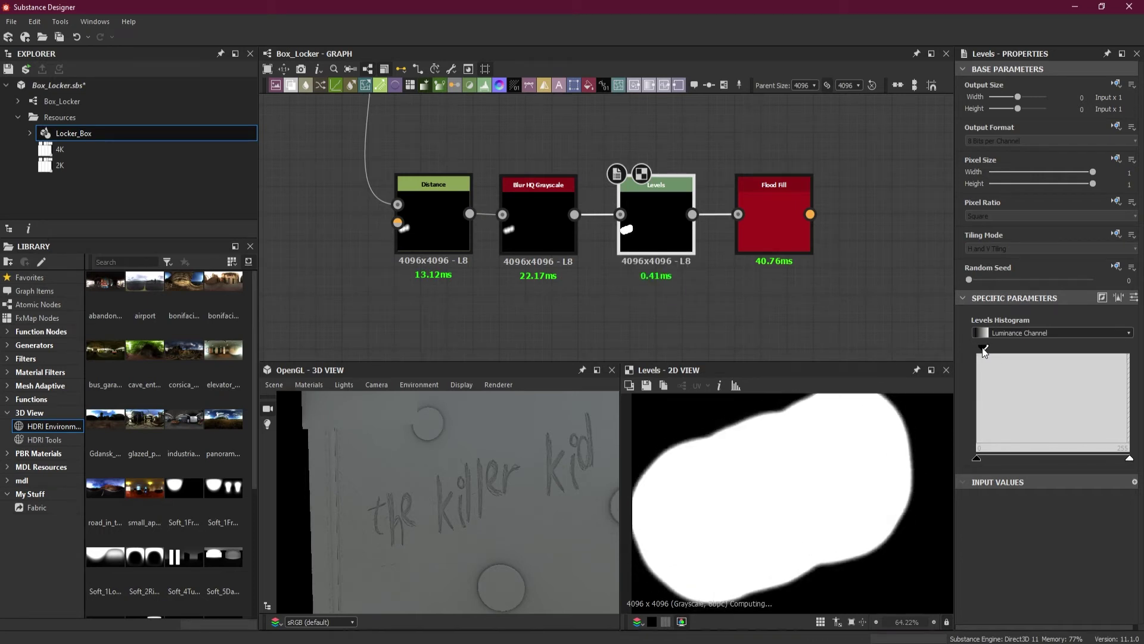
{"action": "left_click", "coordinate": [772, 229]}
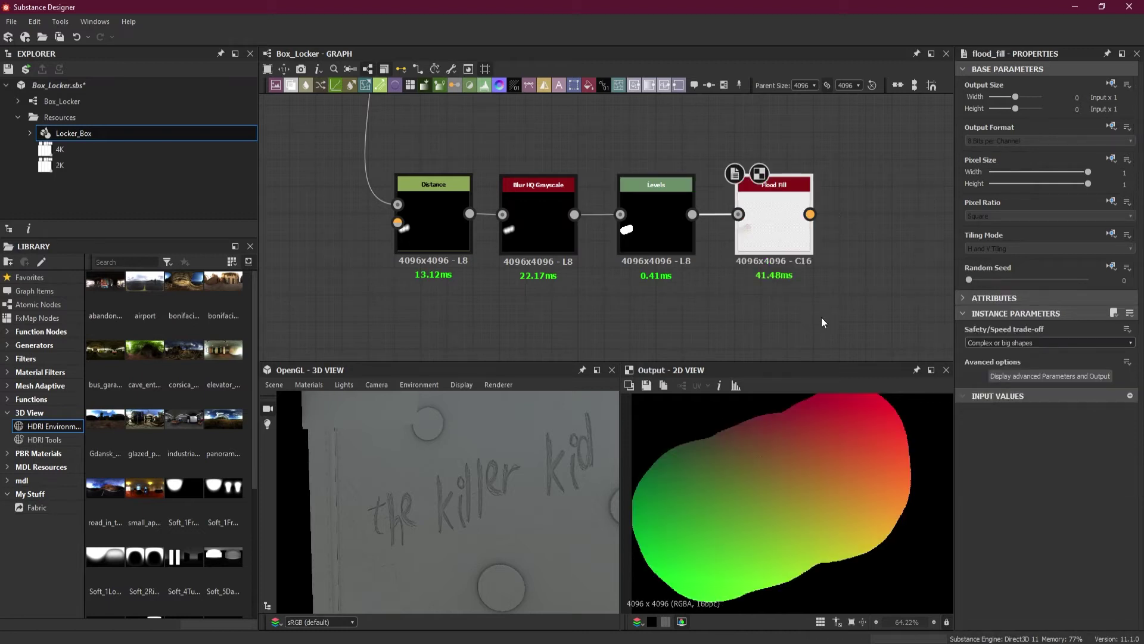
{"action": "scroll", "coordinate": [744, 474], "scroll_direction": "down", "scroll_amount": 2}
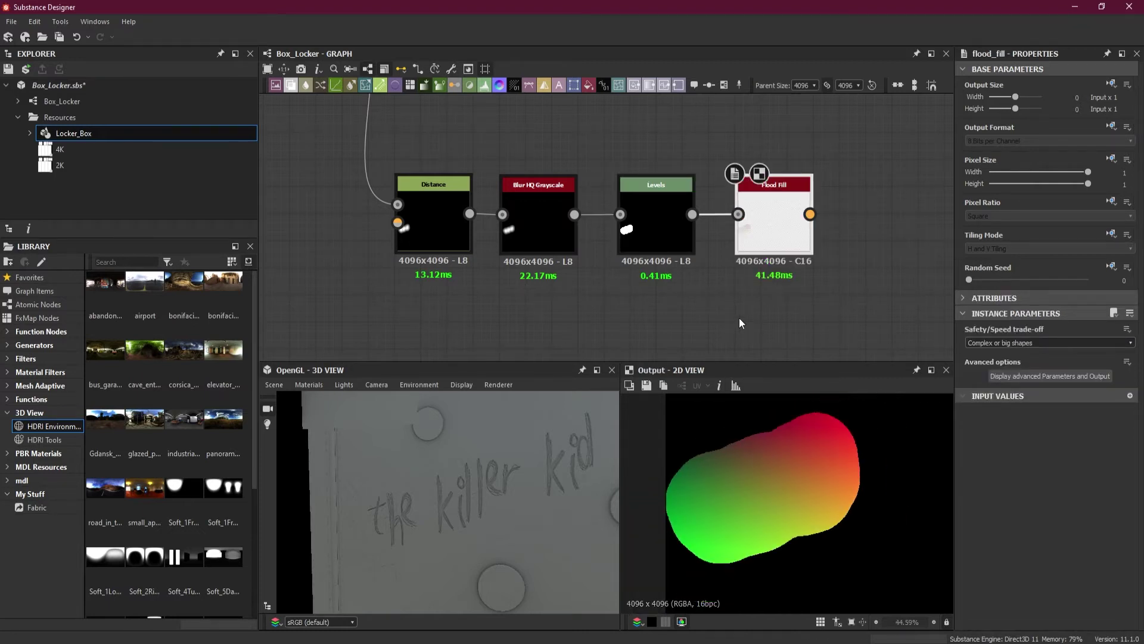
{"action": "scroll", "coordinate": [714, 323], "scroll_direction": "up", "scroll_amount": 1}
{"action": "scroll", "coordinate": [719, 484], "scroll_direction": "down", "scroll_amount": 2}
{"action": "scroll", "coordinate": [720, 485], "scroll_direction": "up", "scroll_amount": 1}
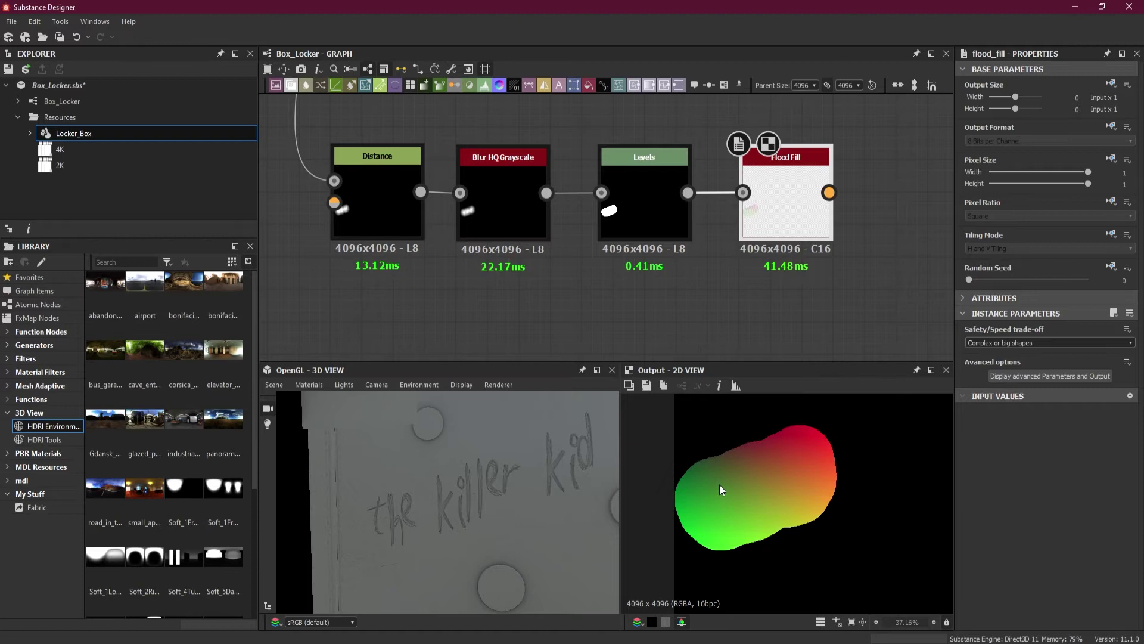
Move the new Levels and Flood Fill nodes closer to the Blur HQ Grayscale node.
{"action": "middle_click_drag", "start_coordinate": [767, 289], "coordinate": [634, 303]}
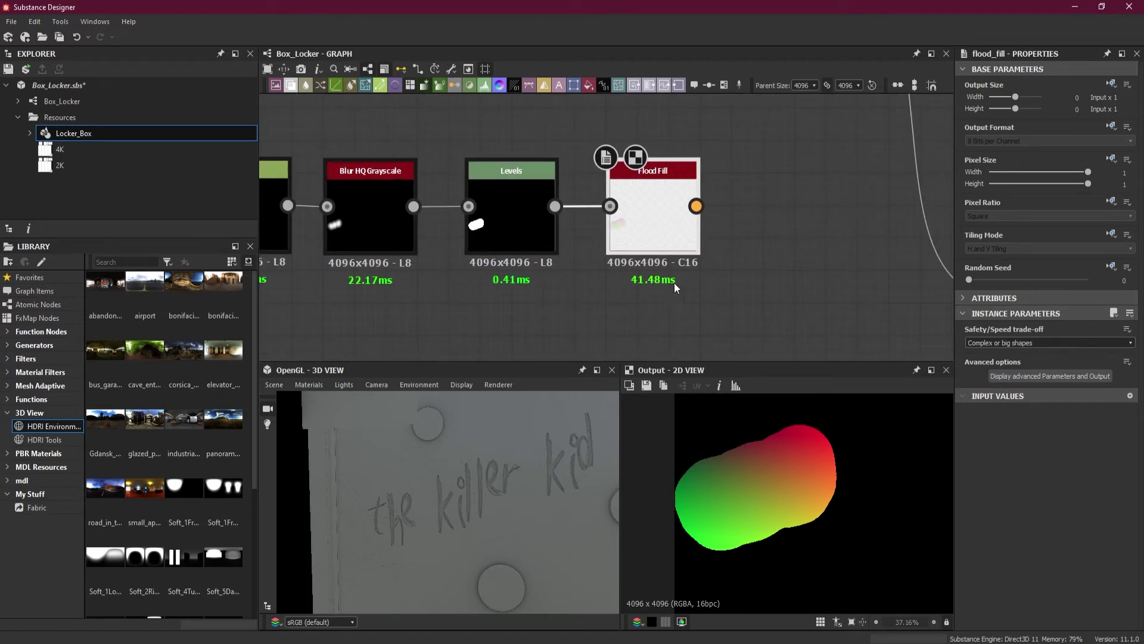
{"action": "left_click_drag", "start_coordinate": [663, 220], "coordinate": [631, 219]}
{"action": "left_click_drag", "start_coordinate": [502, 218], "coordinate": [471, 217]}
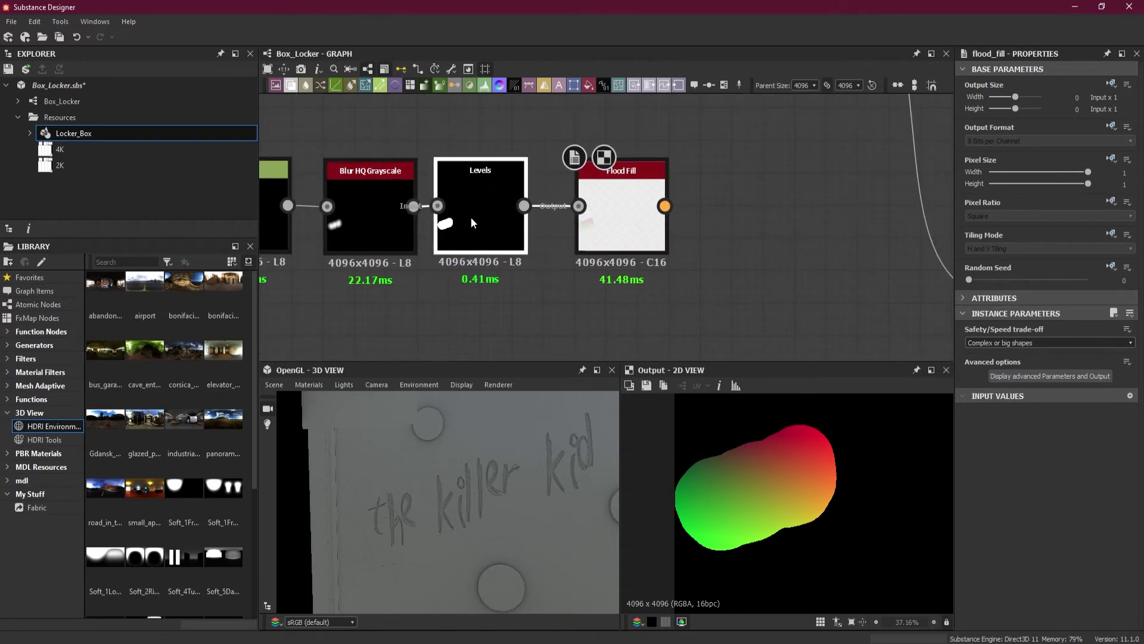
{"action": "left_click_drag", "start_coordinate": [598, 230], "coordinate": [566, 228]}
Add a Flood Fill to Gradient node to the Flood Fill output and place it beside that node.
{"action": "left_click_drag", "start_coordinate": [634, 204], "coordinate": [713, 209]}
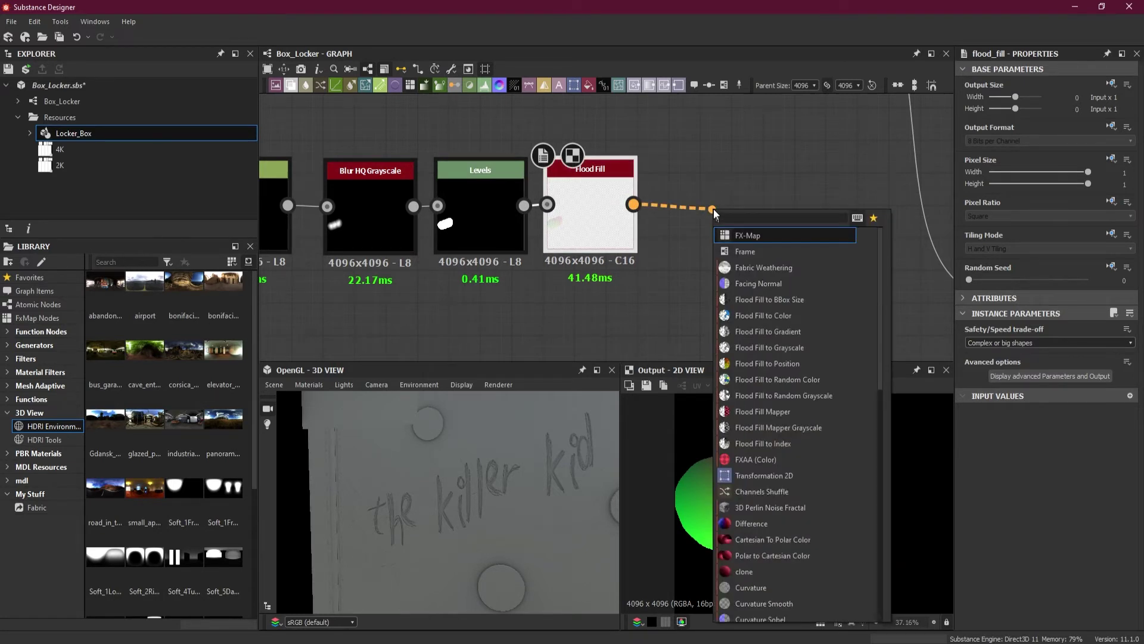
{"action": "type", "text": "fl"}
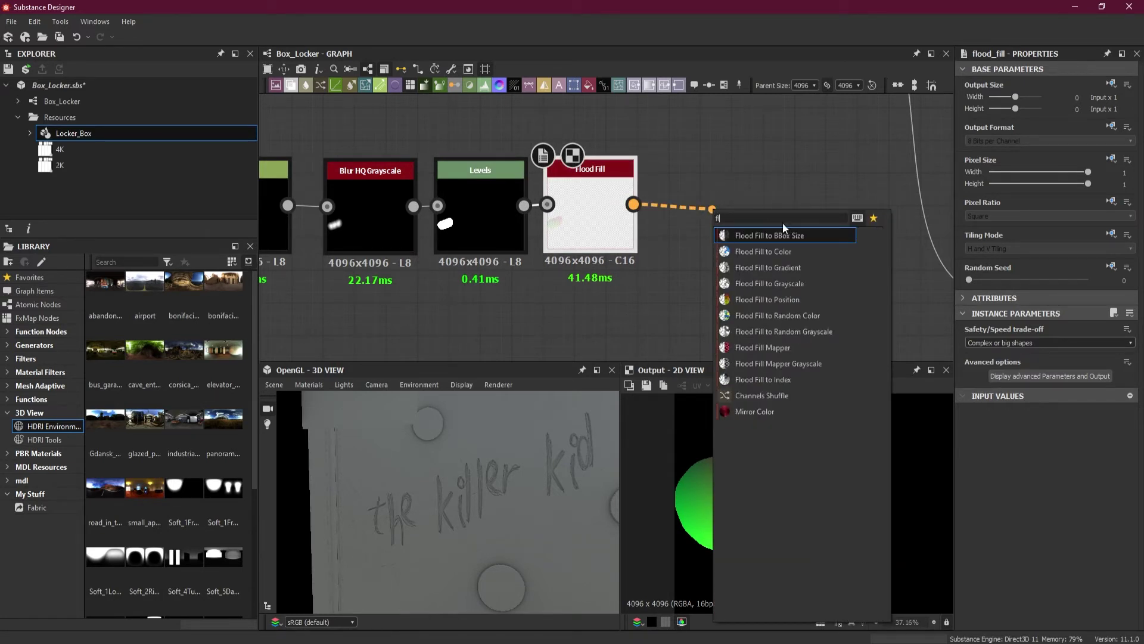
{"action": "left_click", "coordinate": [803, 263]}
{"action": "left_click_drag", "start_coordinate": [743, 240], "coordinate": [731, 230]}
Try out different Angle Variation and Angle values on the Flood Fill to Gradient node.
{"action": "left_click_drag", "start_coordinate": [969, 394], "coordinate": [1027, 394]}
{"action": "left_click_drag", "start_coordinate": [1100, 391], "coordinate": [935, 384]}
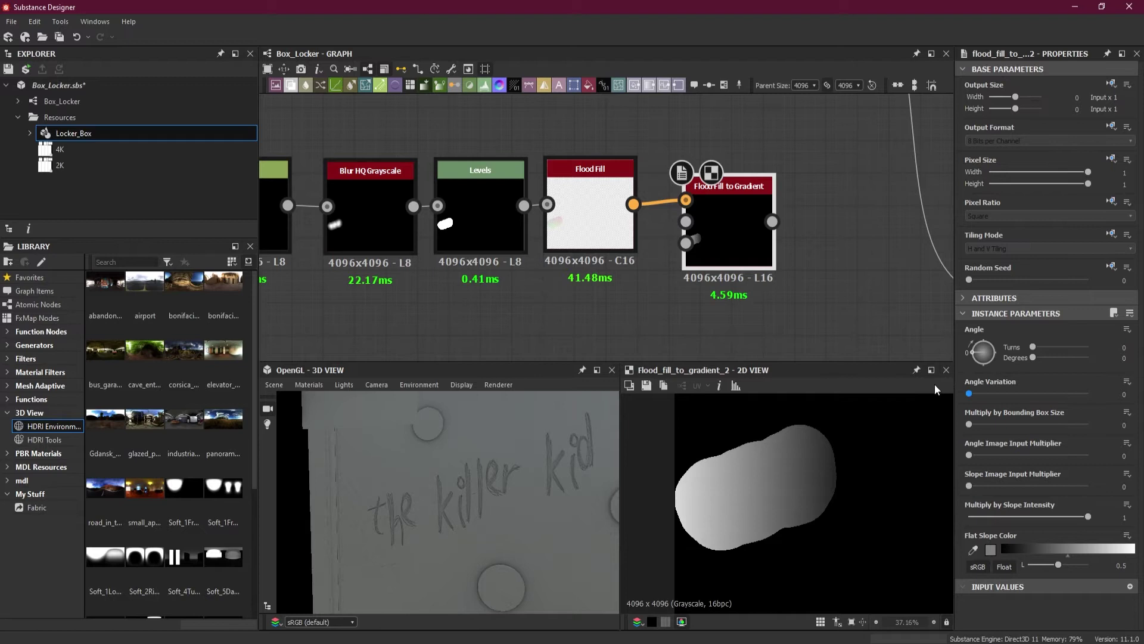
{"action": "left_click_drag", "start_coordinate": [1032, 359], "coordinate": [1009, 364]}
Raise the Flood Fill to Gradient node and shift the Distance, Blur HQ Grayscale, Levels and Flood Fill nodes left as a group.
{"action": "scroll", "coordinate": [643, 219], "scroll_direction": "down", "scroll_amount": 4}
{"action": "left_click_drag", "start_coordinate": [687, 231], "coordinate": [681, 183]}
{"action": "left_click_drag", "start_coordinate": [623, 271], "coordinate": [451, 224]}
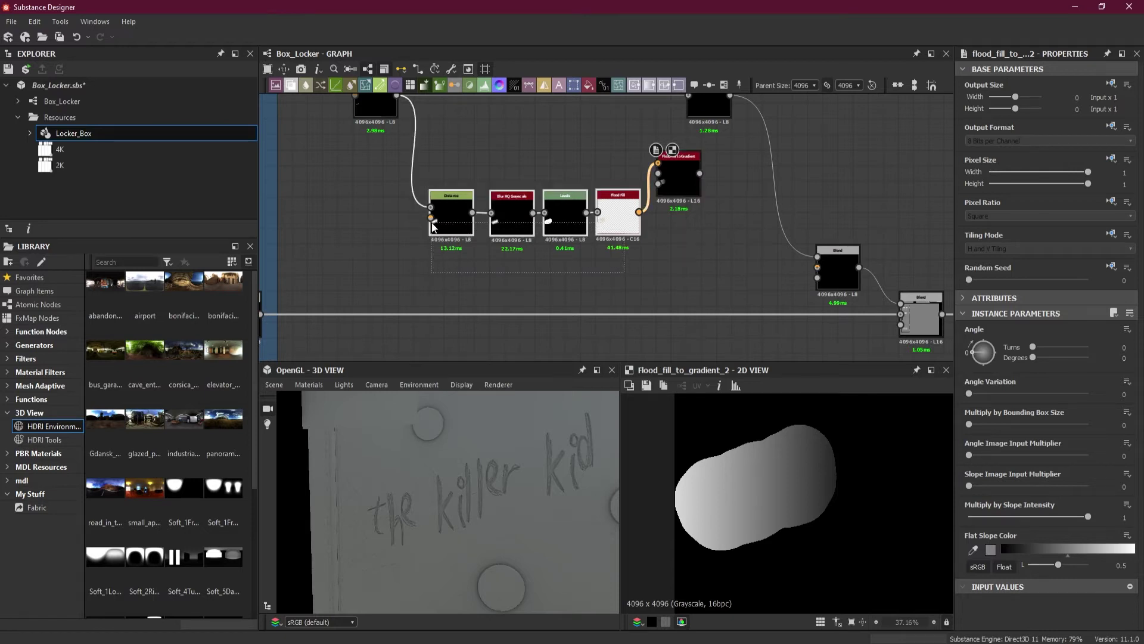
{"action": "left_click_drag", "start_coordinate": [610, 224], "coordinate": [549, 224]}
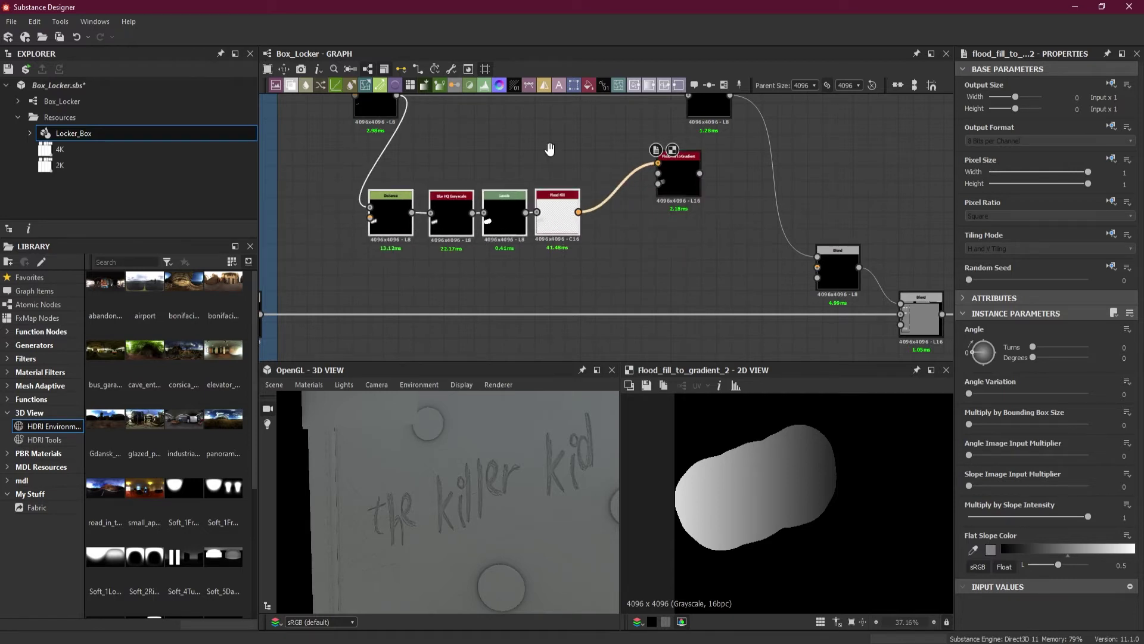
Widen the gap between the Text node and its upper Levels node, and nudge the Flood Fill to Gradient node upward between them.
{"action": "scroll", "coordinate": [554, 105], "scroll_direction": "down", "scroll_amount": 2}
{"action": "middle_click_drag", "start_coordinate": [644, 218], "coordinate": [644, 261]}
{"action": "scroll", "coordinate": [643, 261], "scroll_direction": "down", "scroll_amount": 2}
{"action": "left_click_drag", "start_coordinate": [482, 142], "coordinate": [838, 284]}
{"action": "left_click", "coordinate": [691, 248]}
{"action": "left_click_drag", "start_coordinate": [570, 177], "coordinate": [489, 178]}
{"action": "left_click_drag", "start_coordinate": [734, 252], "coordinate": [568, 207]}
{"action": "scroll", "coordinate": [659, 205], "scroll_direction": "up", "scroll_amount": 5}
{"action": "left_click_drag", "start_coordinate": [664, 258], "coordinate": [668, 225]}
{"action": "left_click", "coordinate": [741, 259]}
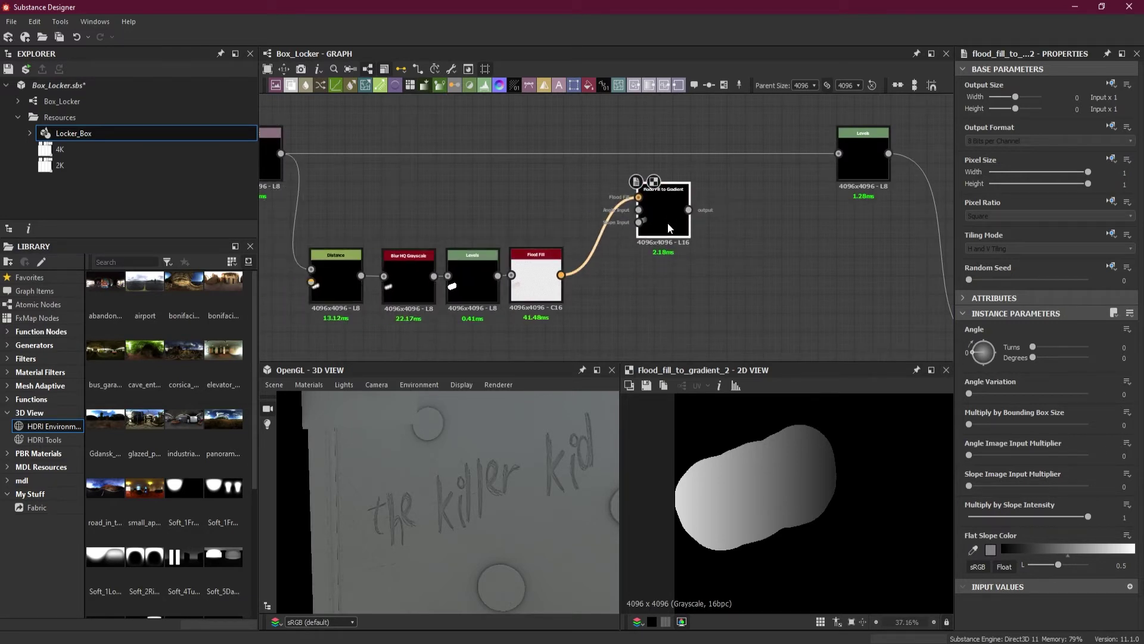
Duplicate the Flood Fill to Gradient node, place the copy directly below, and set its Angle to 152 degrees.
{"action": "key", "text": "ctrl+d"}
{"action": "left_click_drag", "start_coordinate": [652, 232], "coordinate": [667, 293]}
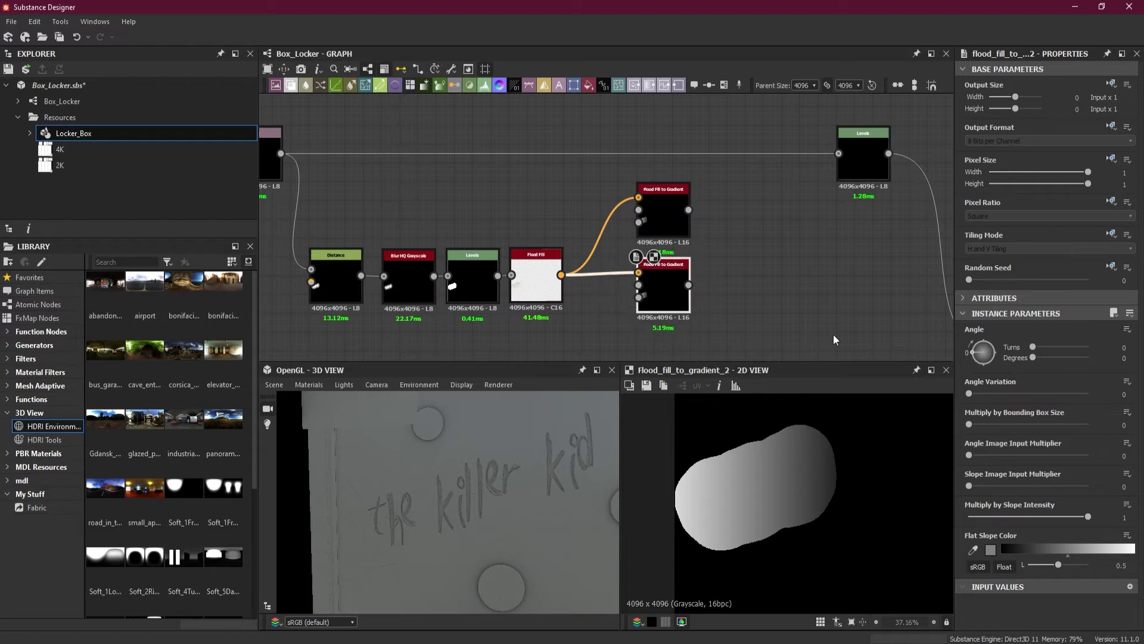
{"action": "mouse_move", "coordinate": [982, 354]}
{"action": "left_mouse_down"}
{"action": "mouse_move", "coordinate": [996, 342]}
{"action": "mouse_move", "coordinate": [988, 350]}
{"action": "left_mouse_up"}
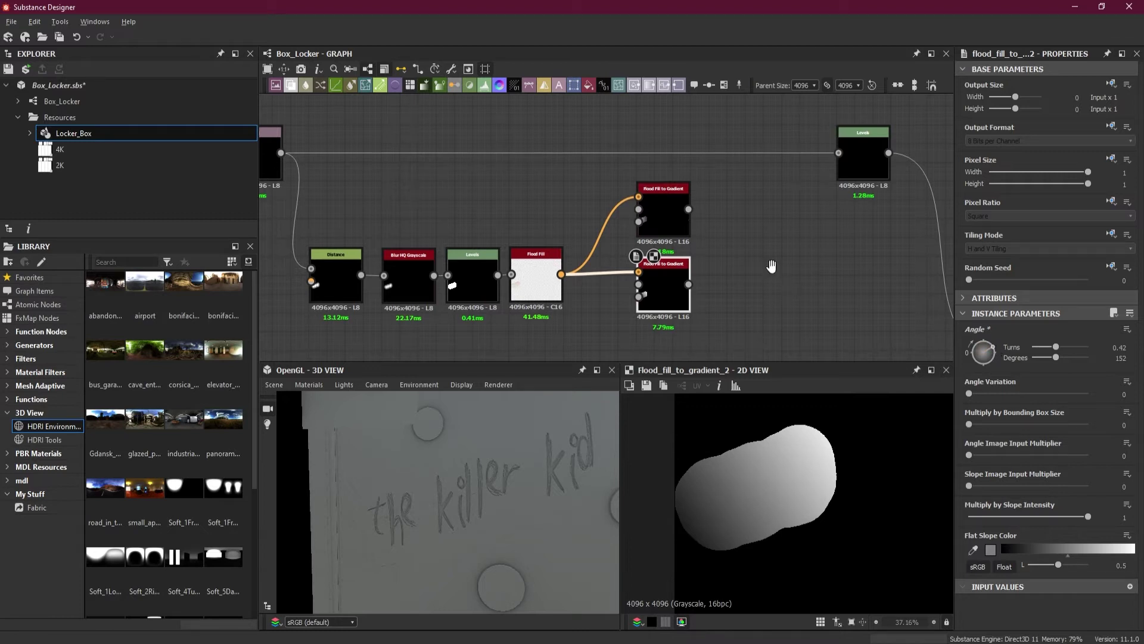
Create a third Flood Fill to Gradient node below the second one and set its Angle to 234 degrees.
{"action": "middle_click_drag", "start_coordinate": [677, 289], "coordinate": [673, 210]}
{"action": "key", "text": "ctrl+d"}
{"action": "left_click_drag", "start_coordinate": [663, 205], "coordinate": [663, 291]}
{"action": "mouse_move", "coordinate": [994, 353]}
{"action": "left_mouse_down"}
{"action": "mouse_move", "coordinate": [980, 343]}
{"action": "mouse_move", "coordinate": [993, 367]}
{"action": "left_mouse_up"}
Add a fourth Flood Fill to Gradient node under the third with an Angle of 93 degrees, and compare the four gradients.
{"action": "scroll", "coordinate": [781, 248], "scroll_direction": "down", "scroll_amount": 3}
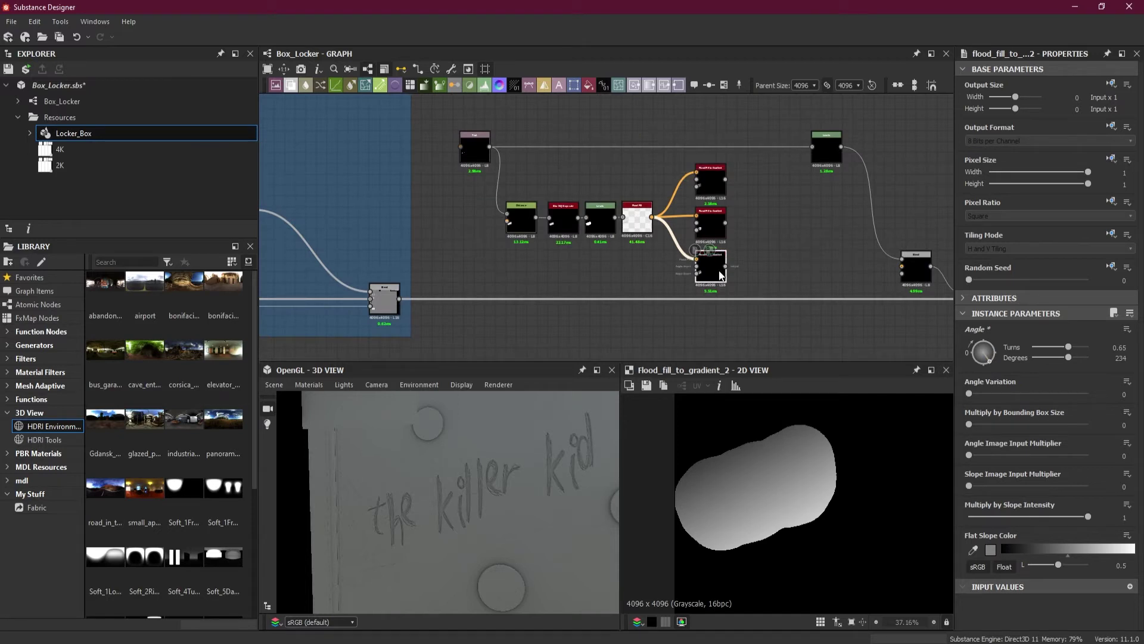
{"action": "key", "text": "ctrl+d"}
{"action": "left_click_drag", "start_coordinate": [603, 233], "coordinate": [708, 319]}
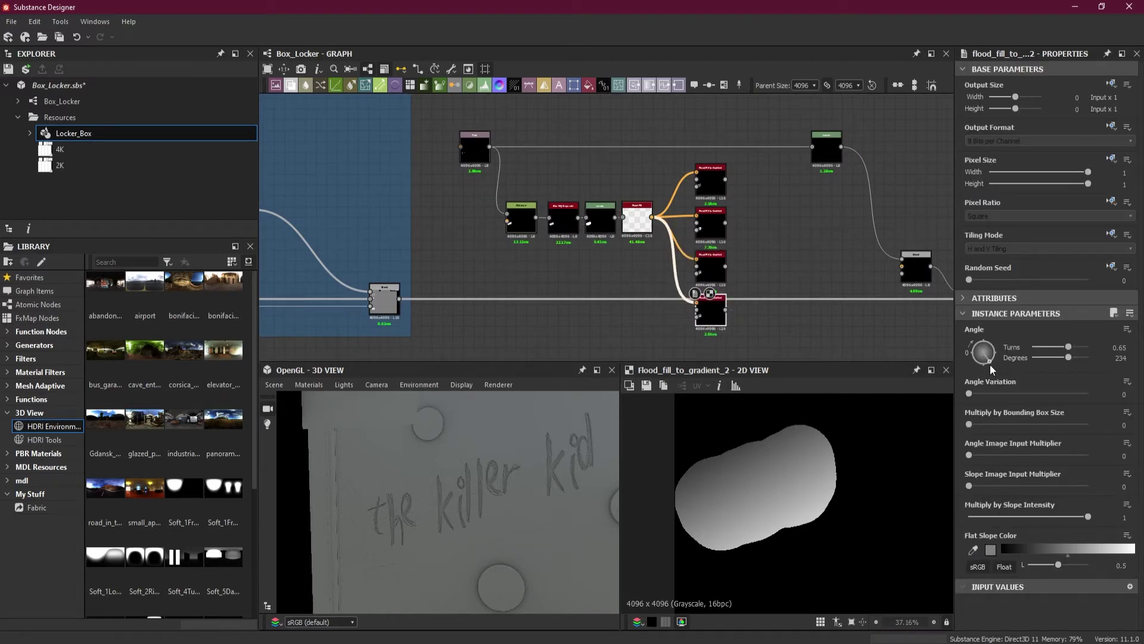
{"action": "left_click_drag", "start_coordinate": [989, 360], "coordinate": [984, 331]}
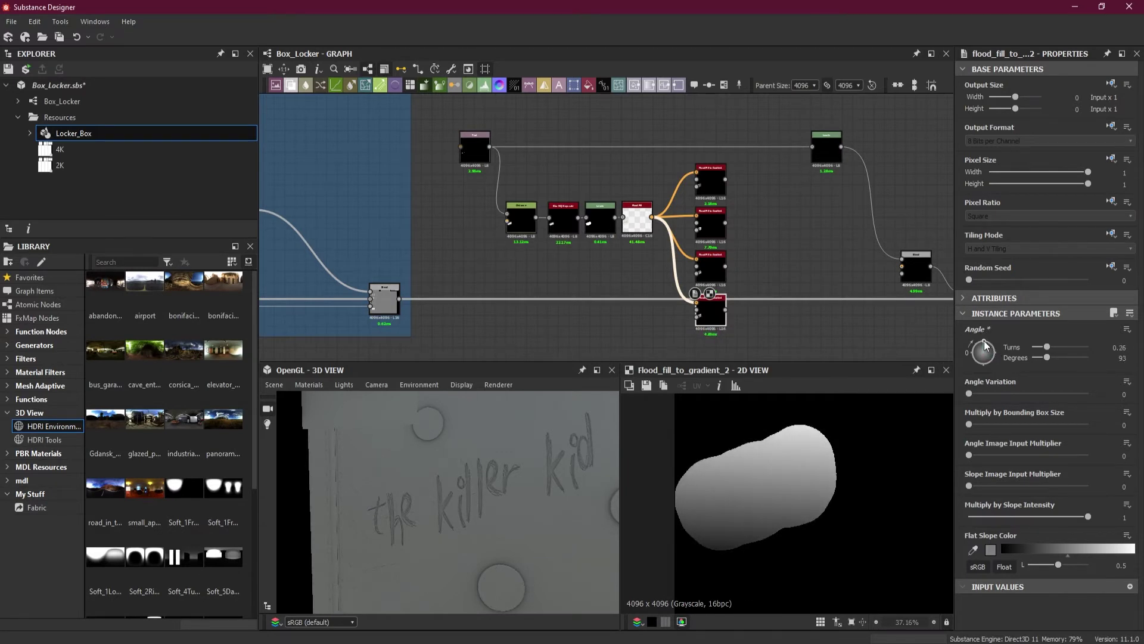
{"action": "left_click", "coordinate": [710, 194]}
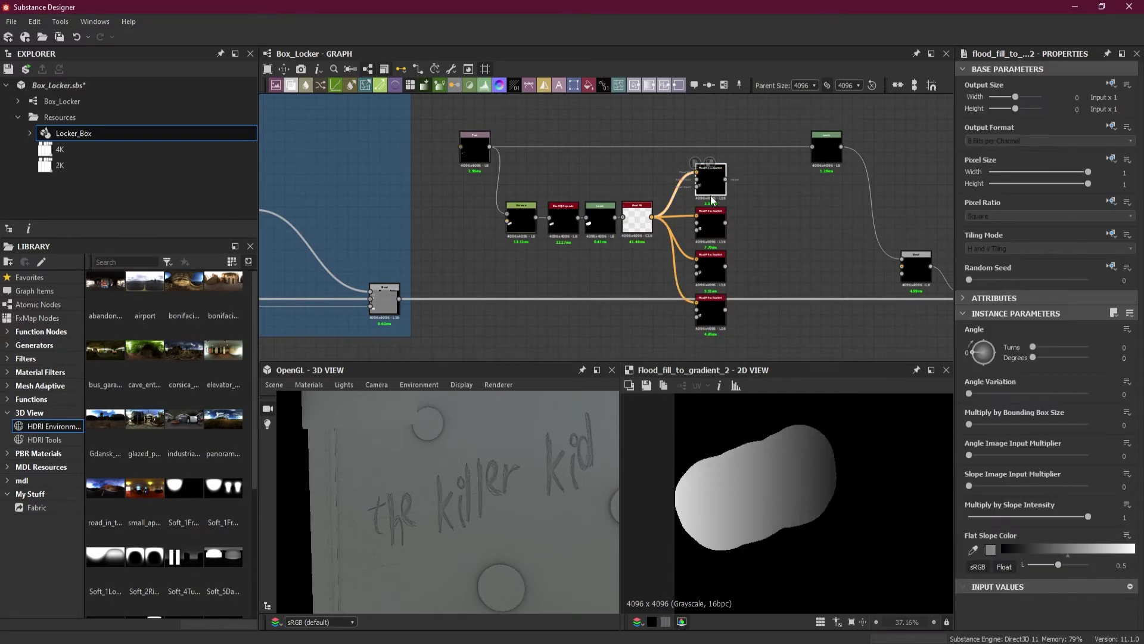
{"action": "left_click", "coordinate": [715, 232]}
{"action": "left_click", "coordinate": [718, 269]}
{"action": "left_click", "coordinate": [710, 312]}
Raise the lettering nodes clear of the main line, and lower the Flood Fill branch away from the Text and Levels nodes.
{"action": "scroll", "coordinate": [756, 255], "scroll_direction": "down", "scroll_amount": 2}
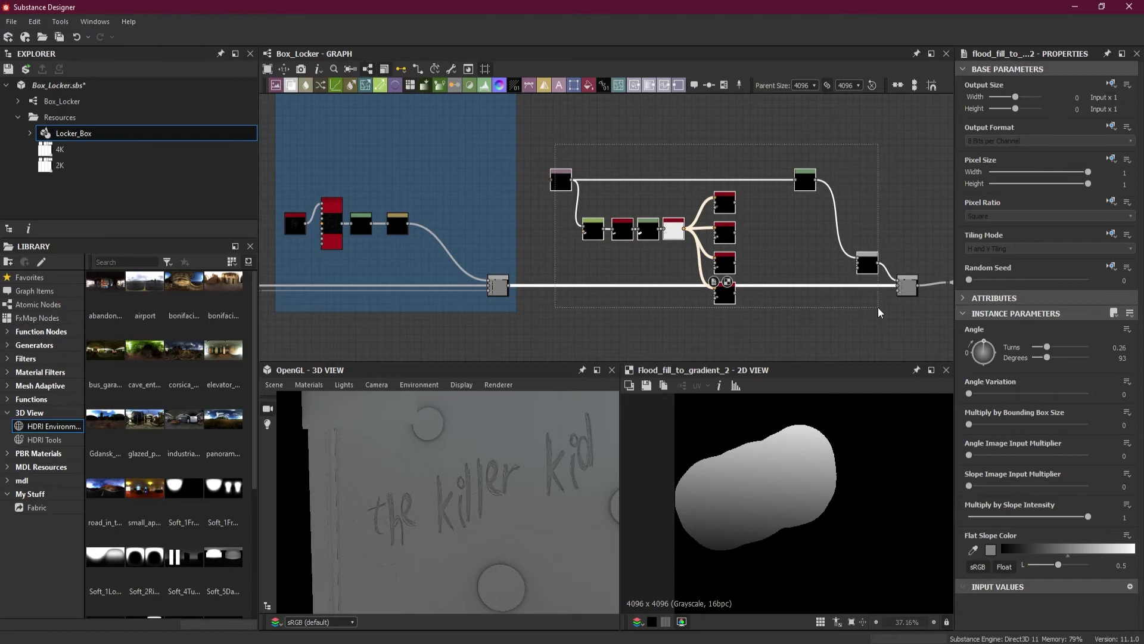
{"action": "left_click_drag", "start_coordinate": [865, 262], "coordinate": [867, 206]}
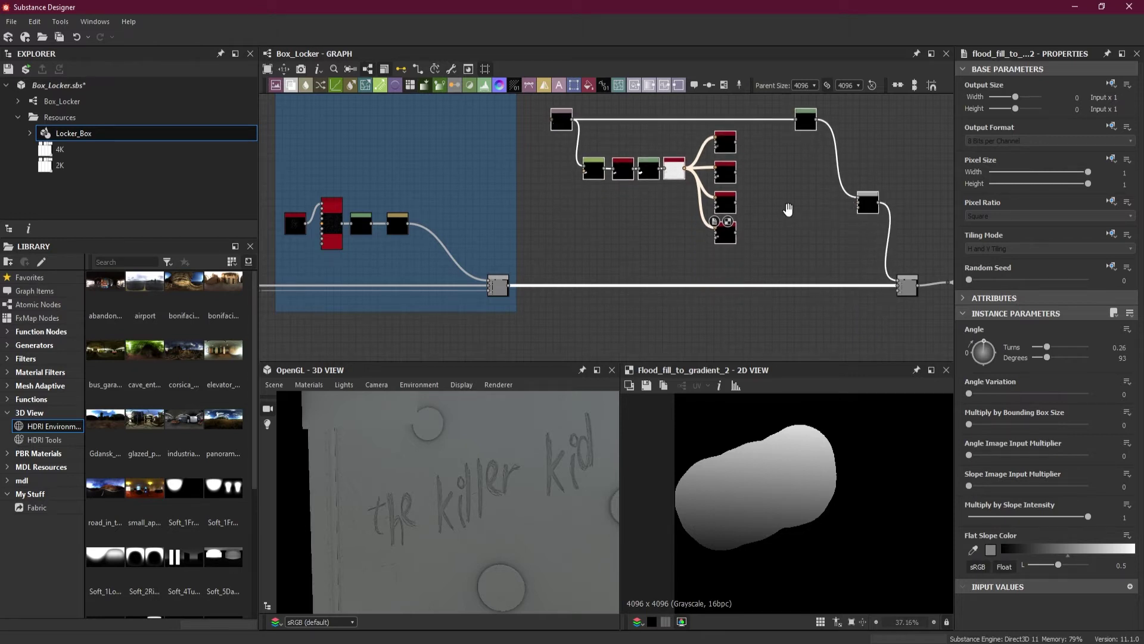
{"action": "middle_click_drag", "start_coordinate": [788, 209], "coordinate": [771, 244]}
{"action": "left_click_drag", "start_coordinate": [555, 266], "coordinate": [722, 216]}
{"action": "left_click", "coordinate": [789, 242]}
{"action": "scroll", "coordinate": [770, 209], "scroll_direction": "up", "scroll_amount": 2}
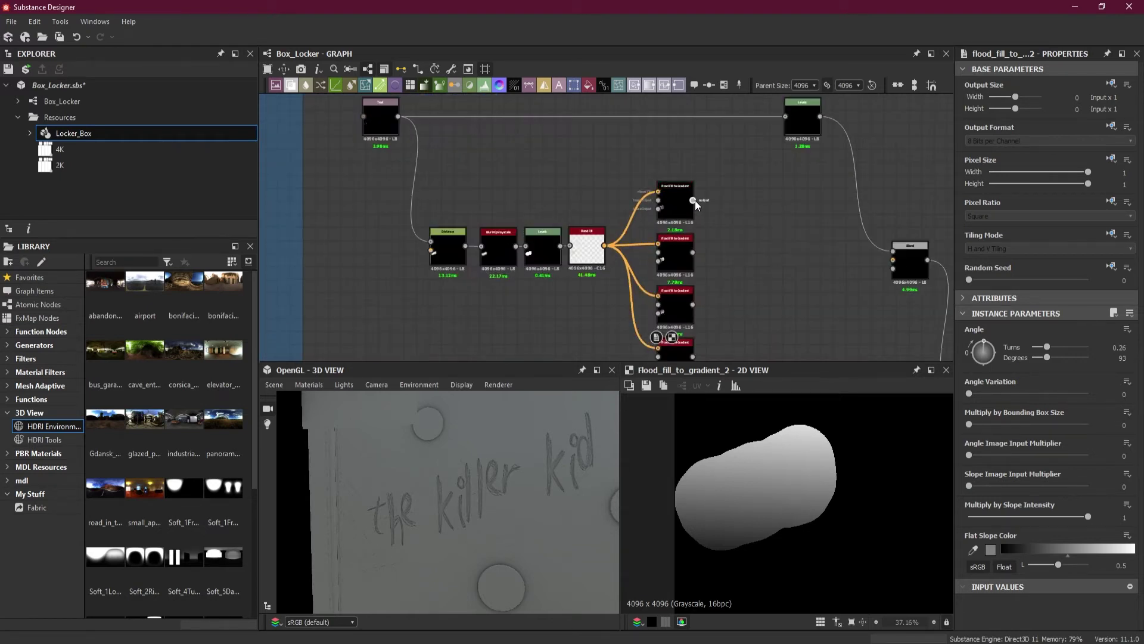
Add two Blend nodes beside the Flood Fill to Gradient nodes, one next to each pair.
{"action": "key", "text": "space"}
{"action": "left_click", "coordinate": [810, 255]}
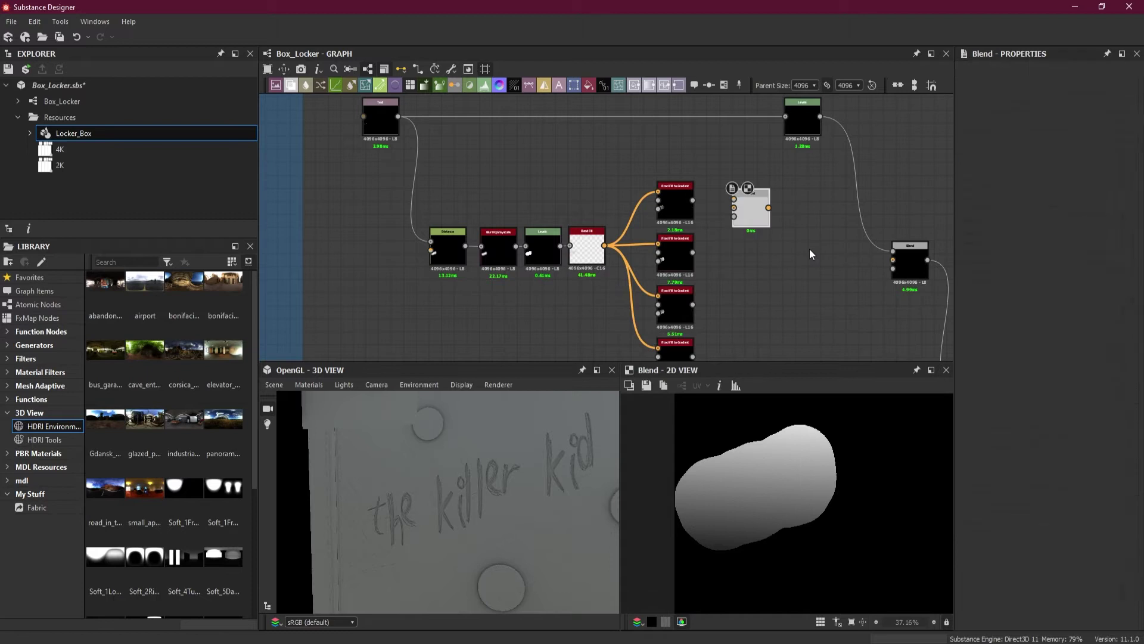
{"action": "left_click_drag", "start_coordinate": [765, 228], "coordinate": [771, 244]}
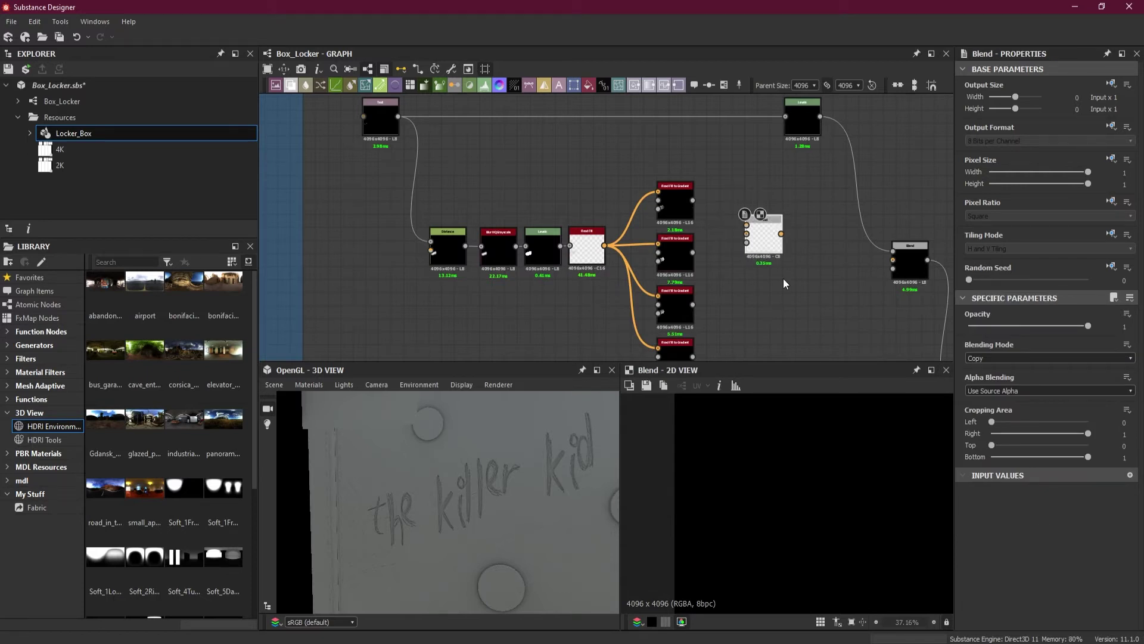
{"action": "key", "text": "space"}
{"action": "left_click", "coordinate": [820, 296]}
{"action": "left_click_drag", "start_coordinate": [777, 250], "coordinate": [776, 337]}
Connect the first two gradients to the upper Blend node and set its blending mode to Max (Lighten) after comparing other modes.
{"action": "left_click_drag", "start_coordinate": [693, 200], "coordinate": [746, 233]}
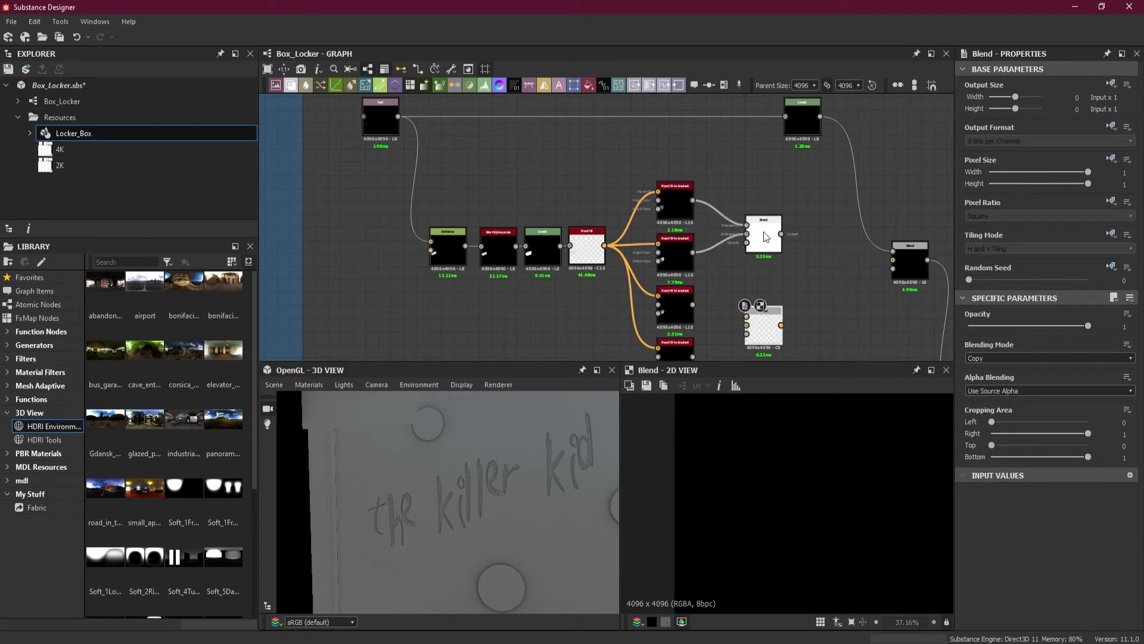
{"action": "double_click", "coordinate": [764, 239]}
{"action": "left_click", "coordinate": [1004, 360]}
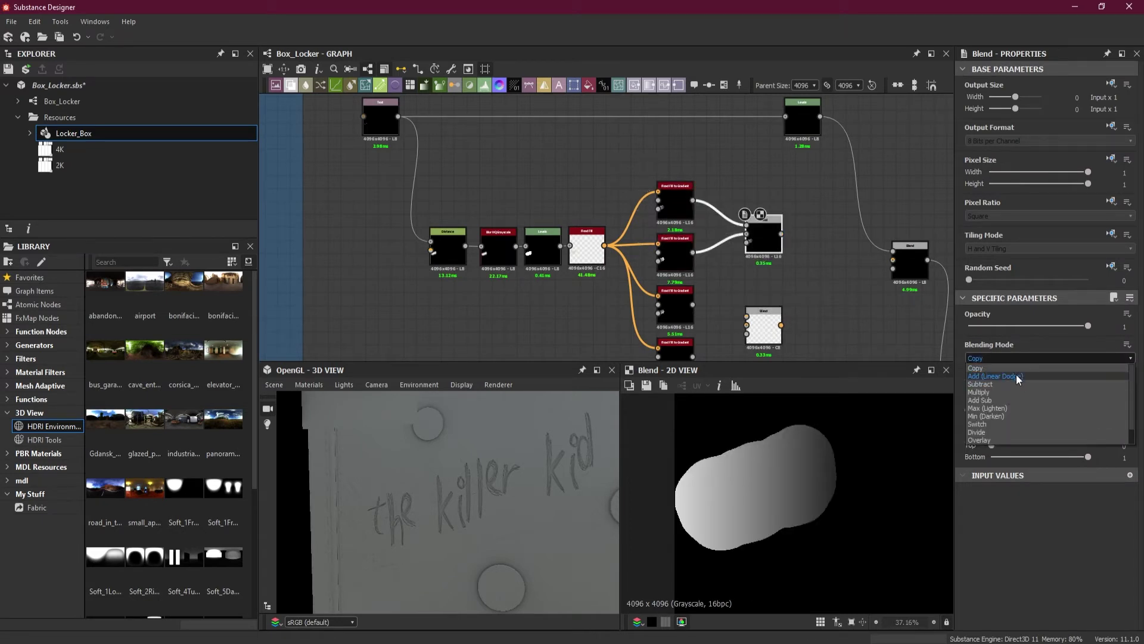
{"action": "left_click", "coordinate": [1022, 378]}
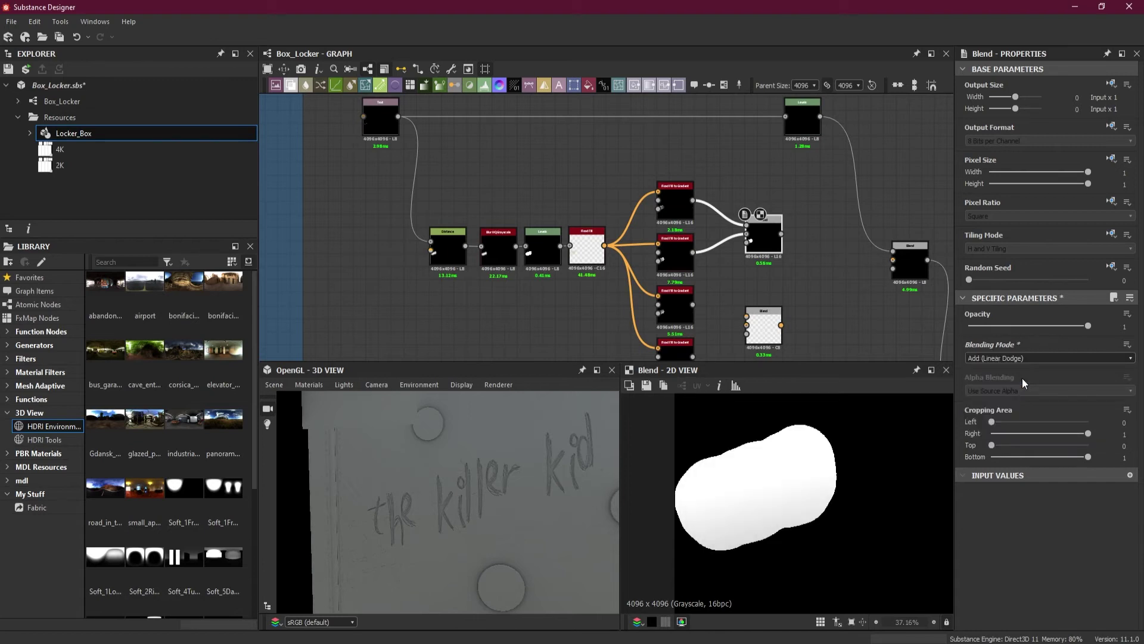
{"action": "scroll", "coordinate": [1031, 358], "scroll_direction": "down", "scroll_amount": 1}
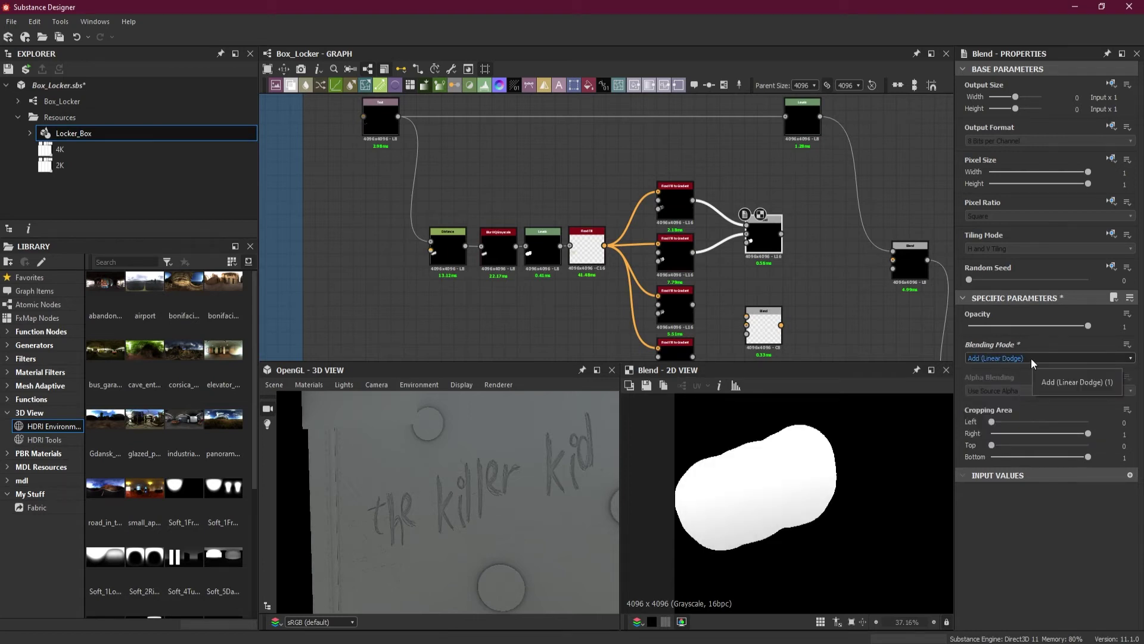
{"action": "scroll", "coordinate": [1031, 358], "scroll_direction": "down", "scroll_amount": 3}
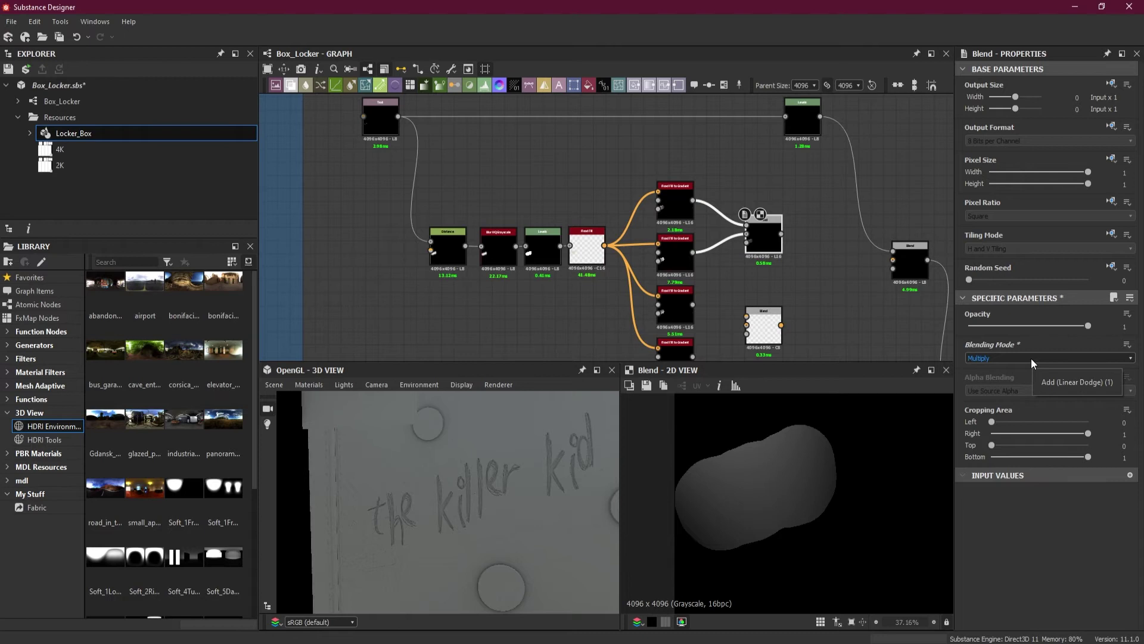
{"action": "scroll", "coordinate": [1031, 359], "scroll_direction": "down", "scroll_amount": 1}
{"action": "left_click", "coordinate": [1031, 359]}
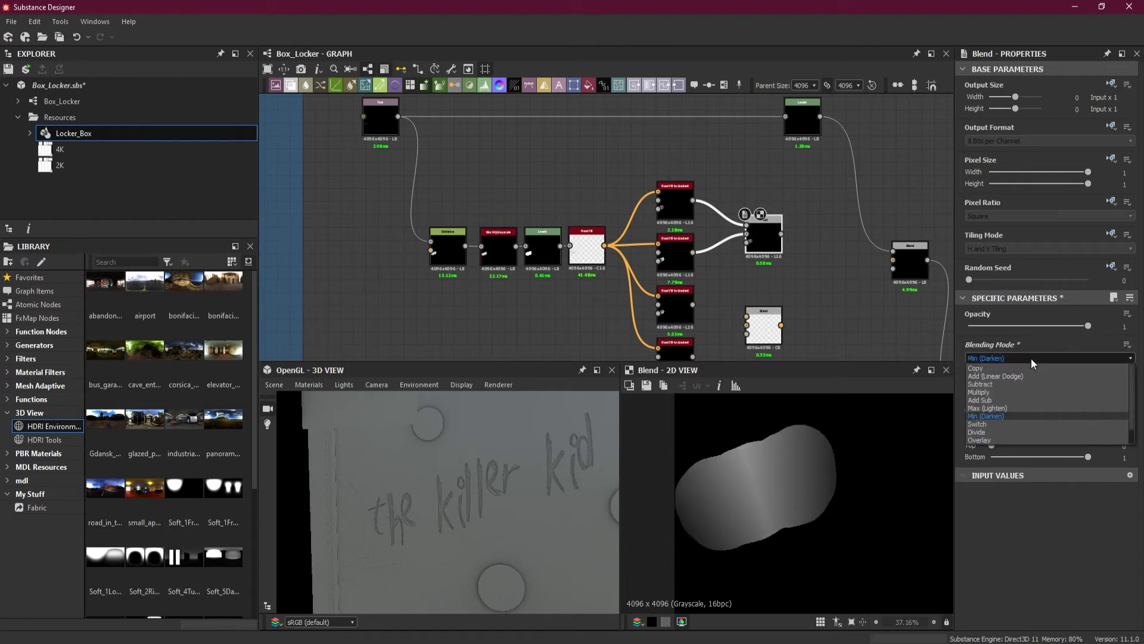
{"action": "left_click", "coordinate": [1019, 408]}
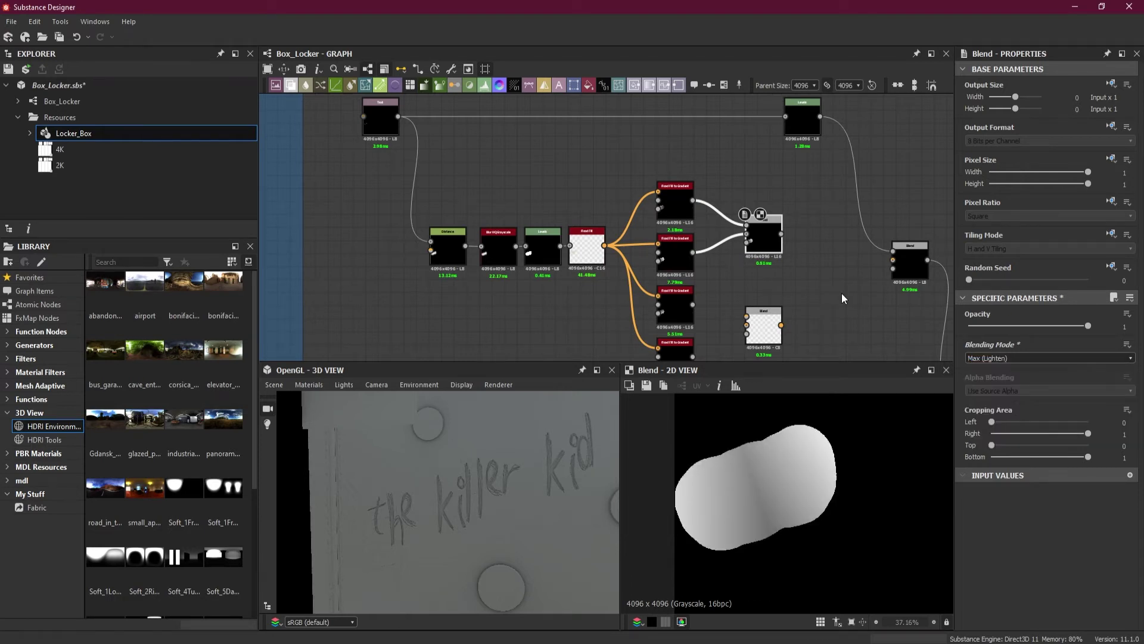
Connect the last two gradients to the lower Blend node and set its blending mode to Max (Lighten).
{"action": "middle_click_drag", "start_coordinate": [842, 298], "coordinate": [788, 258]}
{"action": "left_click_drag", "start_coordinate": [638, 264], "coordinate": [692, 285]}
{"action": "double_click", "coordinate": [709, 294]}
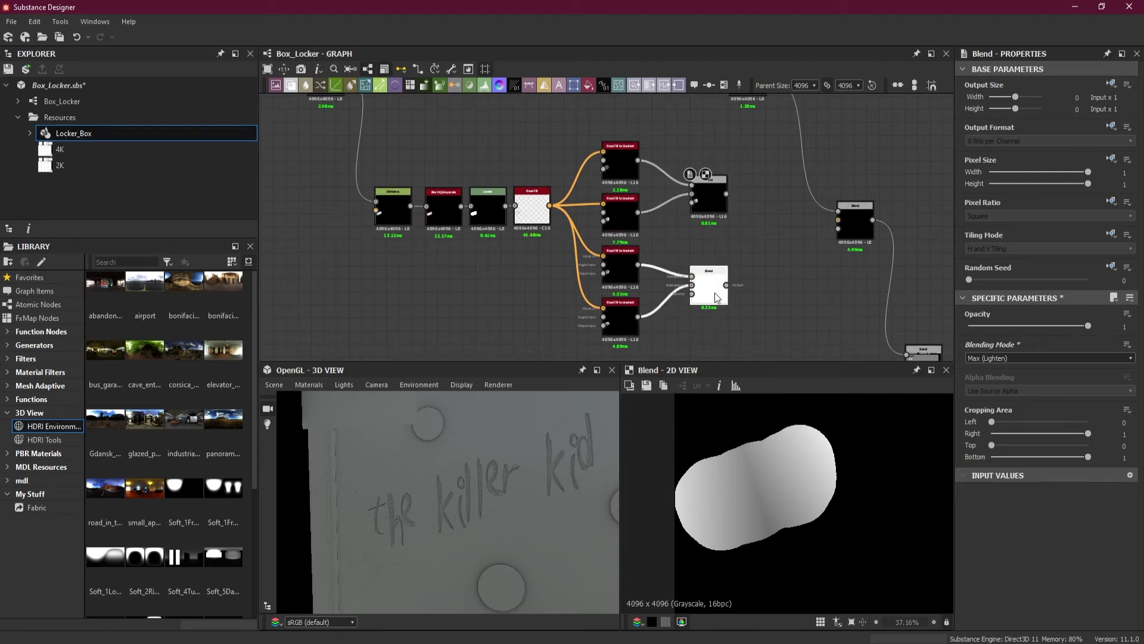
{"action": "left_click", "coordinate": [1012, 358]}
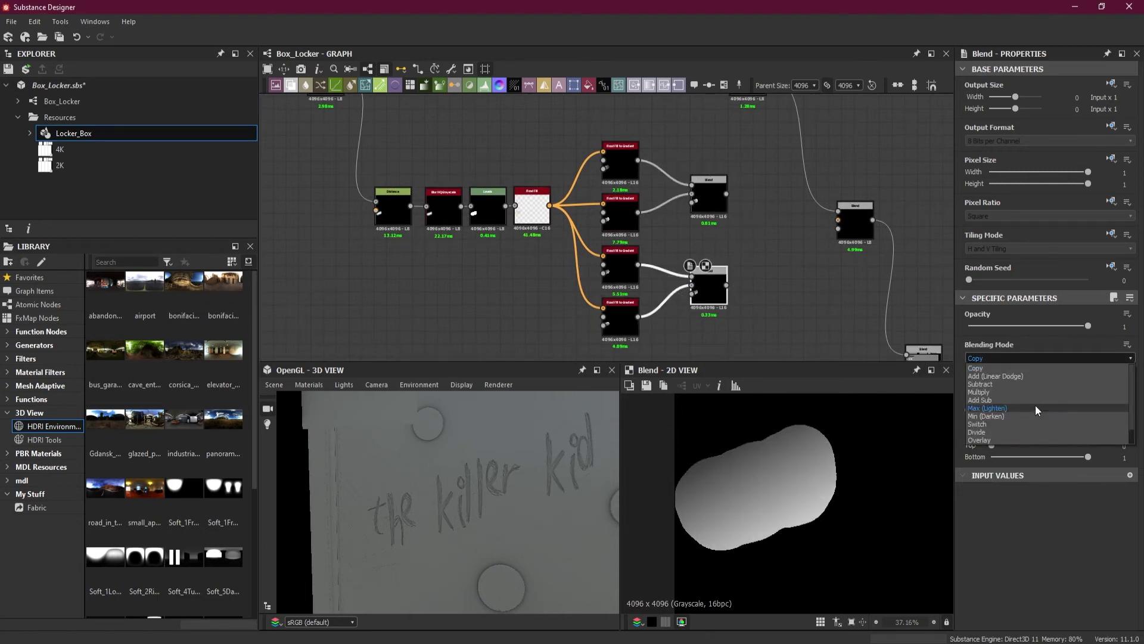
{"action": "left_click", "coordinate": [1037, 411]}
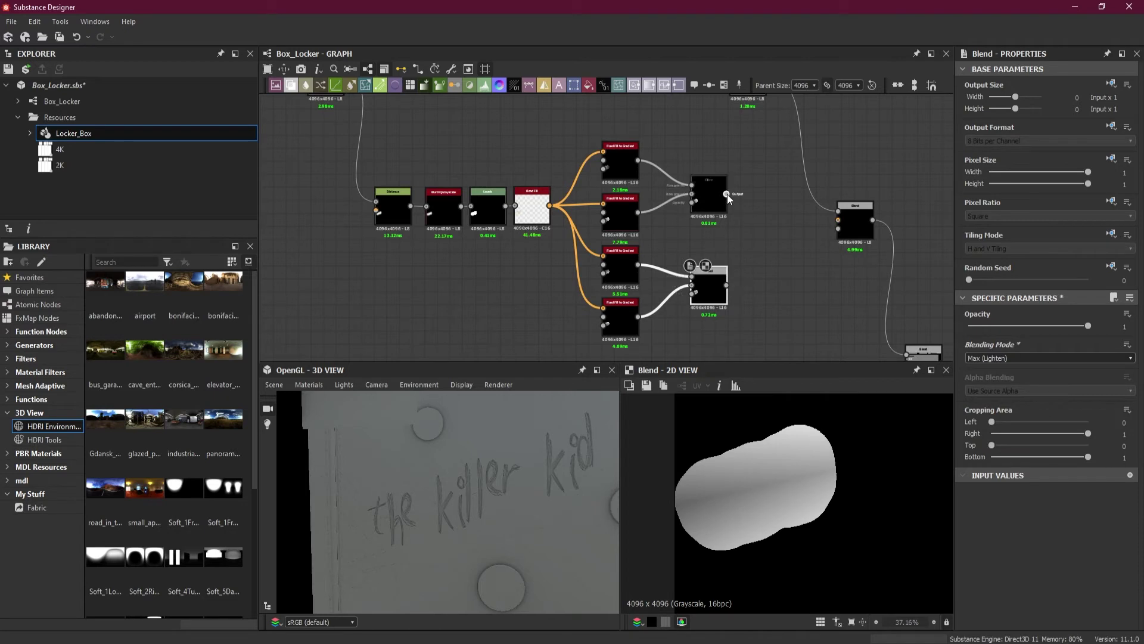
Add a third Blend node that takes the outputs of the upper and lower Blend nodes as its two inputs.
{"action": "key", "text": "space"}
{"action": "left_click", "coordinate": [788, 276]}
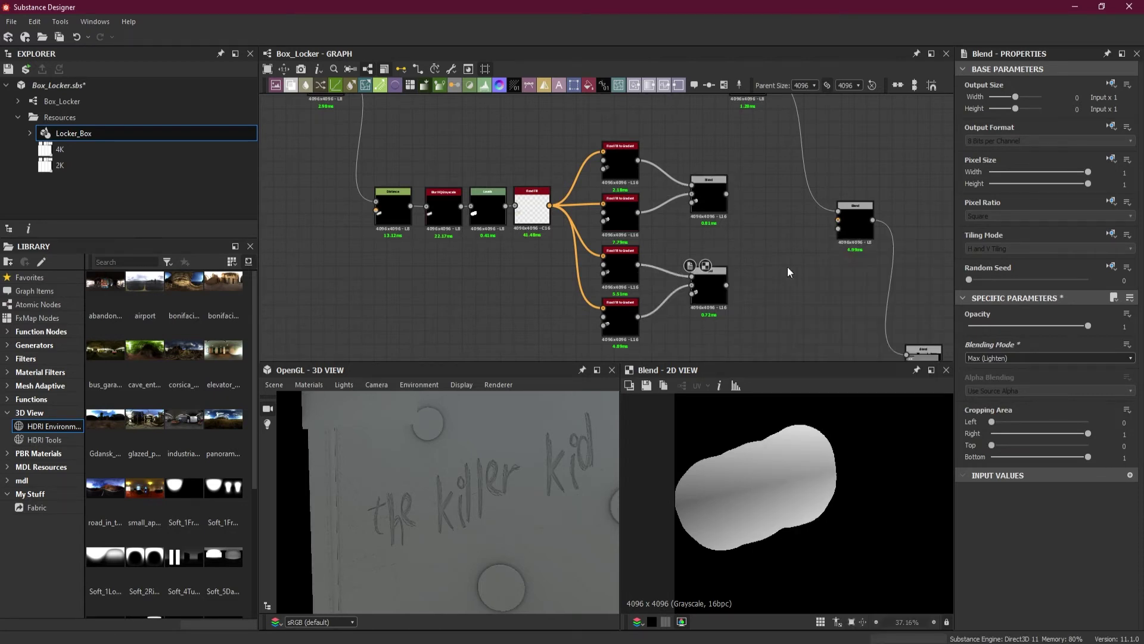
{"action": "left_click_drag", "start_coordinate": [726, 195], "coordinate": [741, 231]}
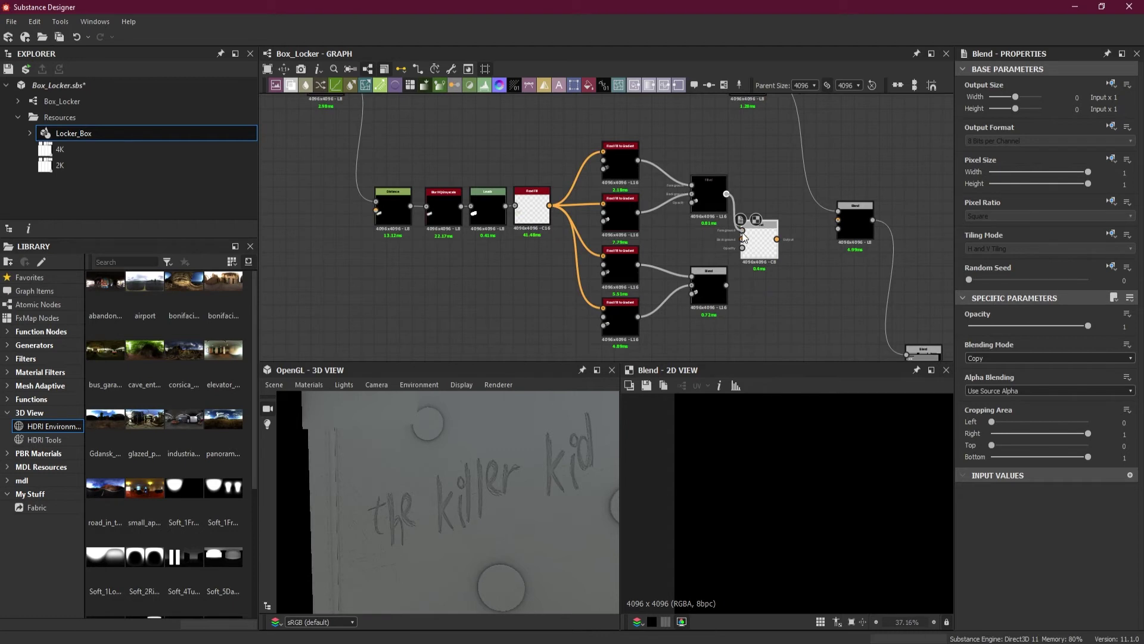
{"action": "left_click_drag", "start_coordinate": [726, 284], "coordinate": [783, 252]}
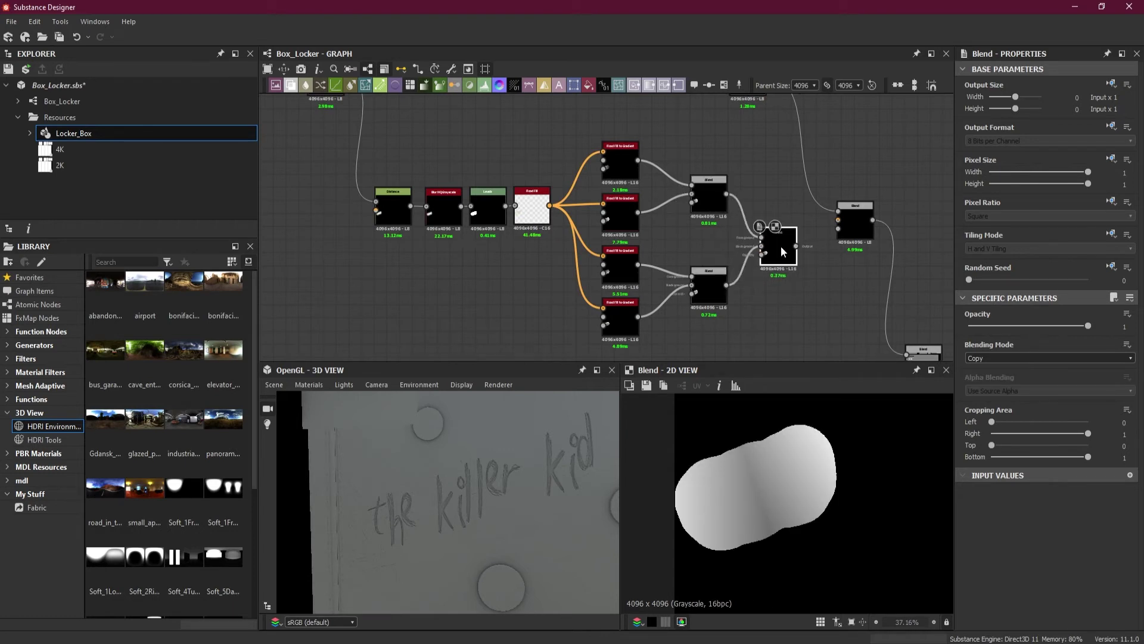
Remove the Blur HQ Grayscale node between the Distance and Levels nodes, keeping those two connected.
{"action": "left_click", "coordinate": [444, 218]}
{"action": "scroll", "coordinate": [443, 216], "scroll_direction": "up", "scroll_amount": 4}
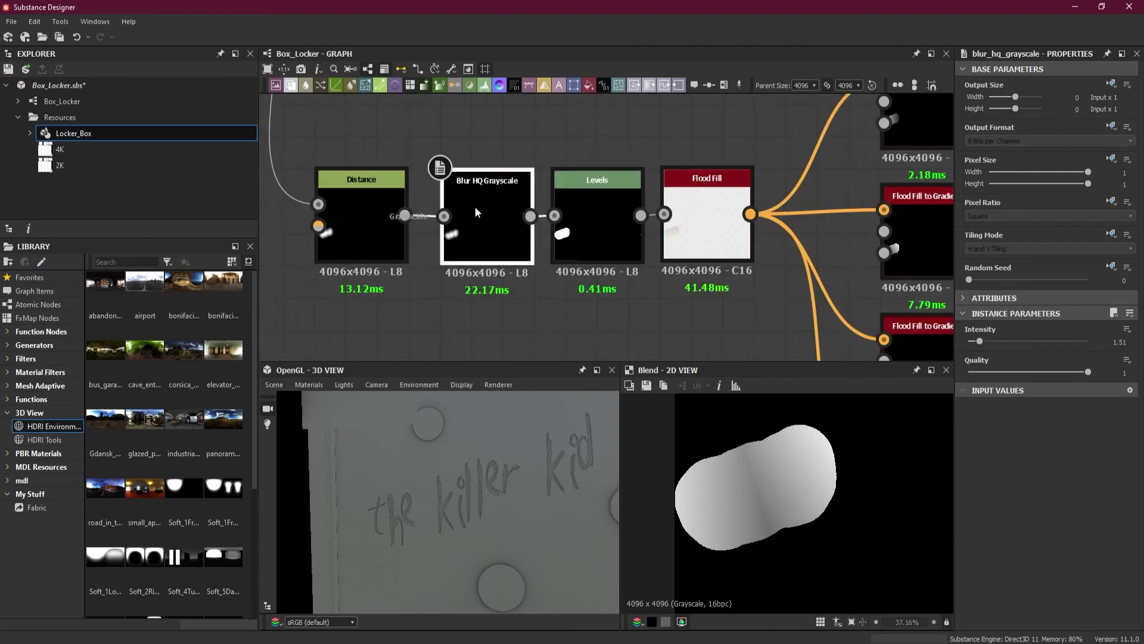
{"action": "key", "text": "Delete"}
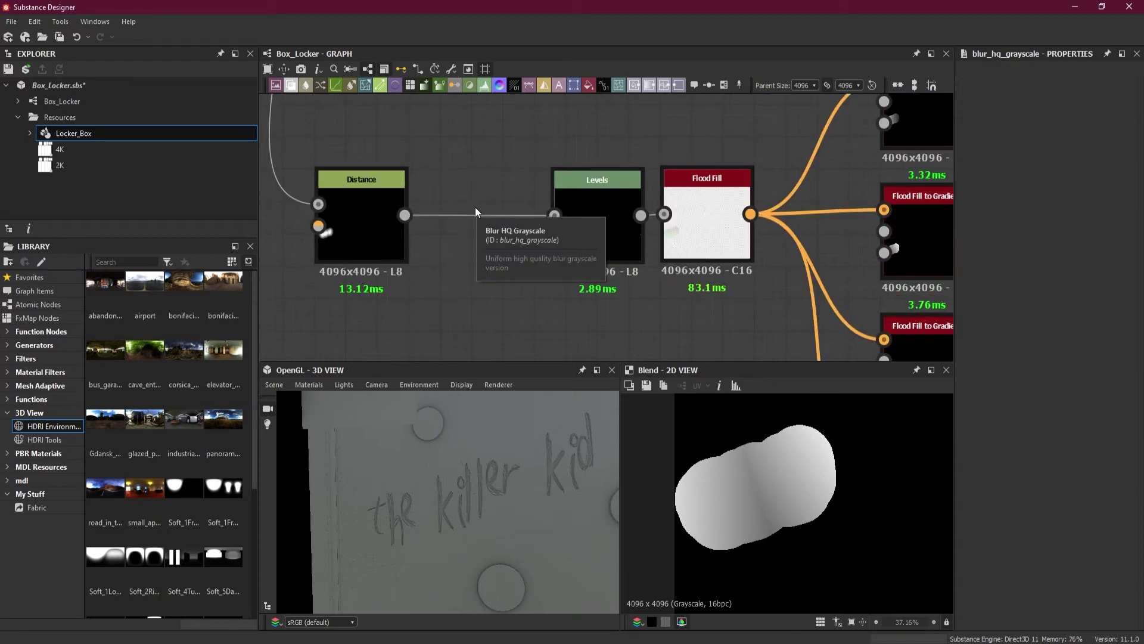
Set the Distance node's Maximum Distance to 7.
{"action": "scroll", "coordinate": [588, 252], "scroll_direction": "down", "scroll_amount": 3}
{"action": "left_click", "coordinate": [431, 235]}
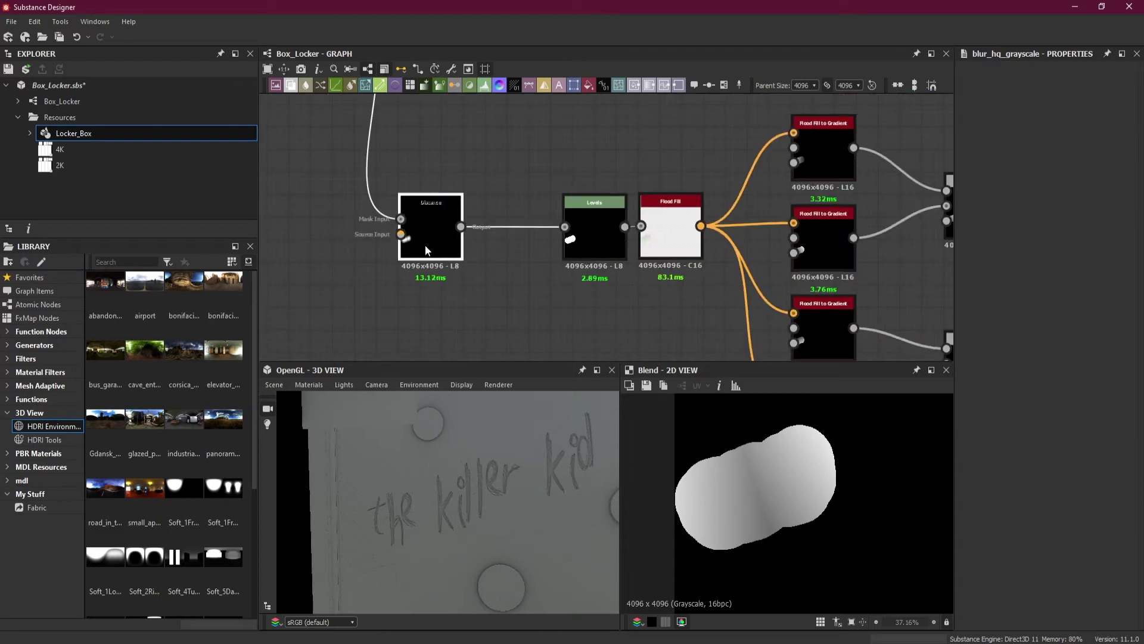
{"action": "left_click", "coordinate": [1116, 360]}
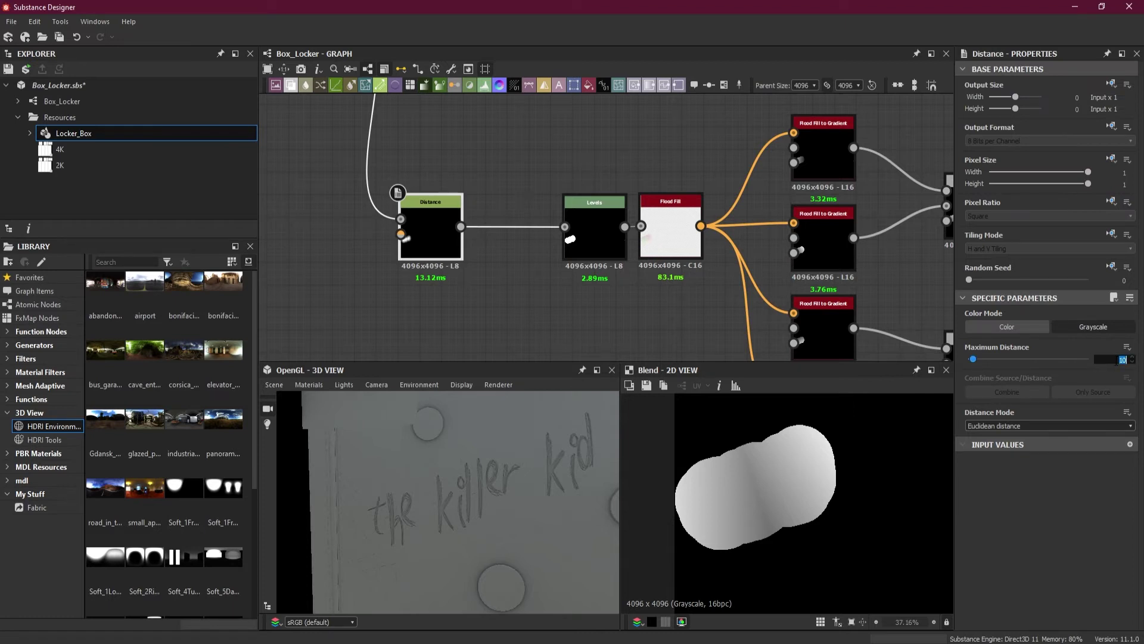
{"action": "type", "text": "7"}
{"action": "key", "text": "Return"}
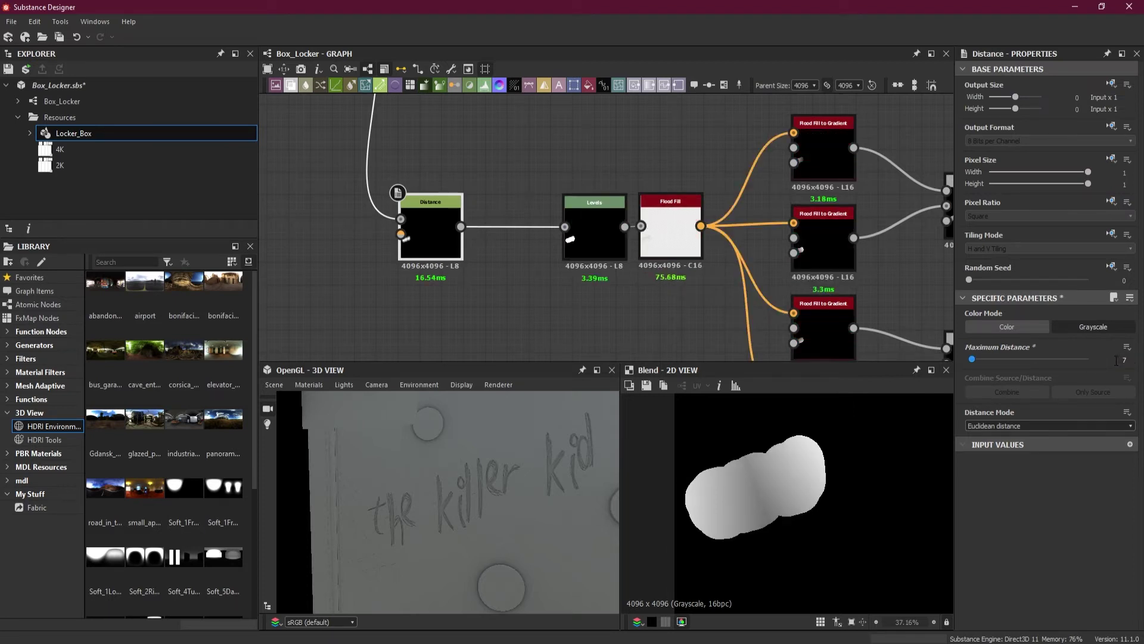
Set the third Blend node's blending mode to Max (Lighten) and inspect the merged gradient up close.
{"action": "middle_click_drag", "start_coordinate": [903, 270], "coordinate": [593, 214]}
{"action": "left_click", "coordinate": [801, 253]}
{"action": "left_click", "coordinate": [1050, 355]}
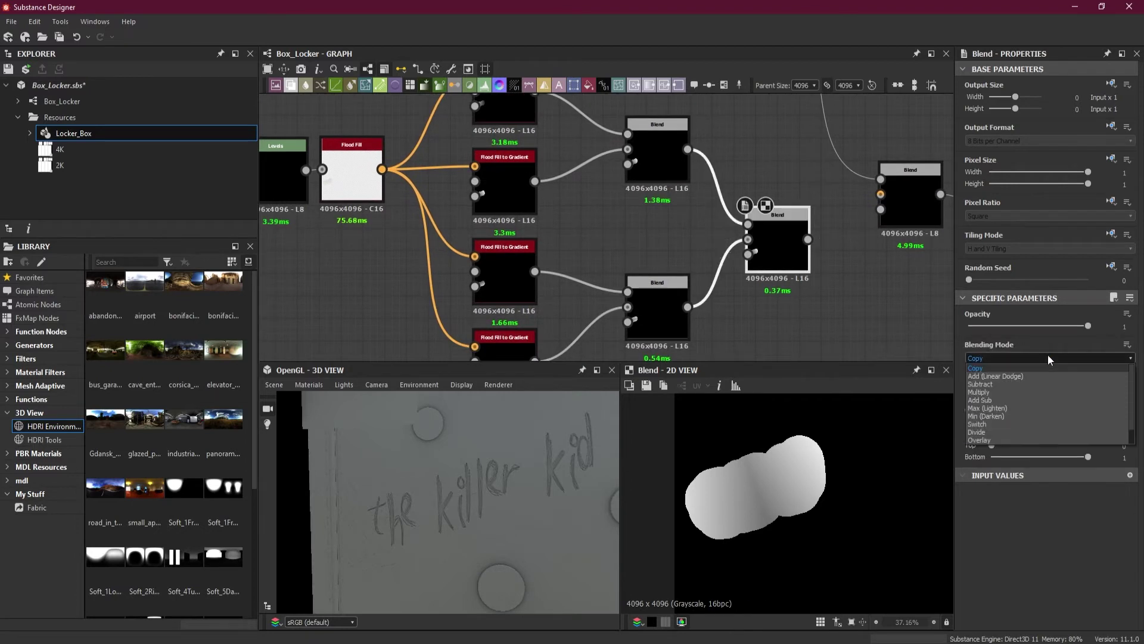
{"action": "left_click", "coordinate": [1040, 408]}
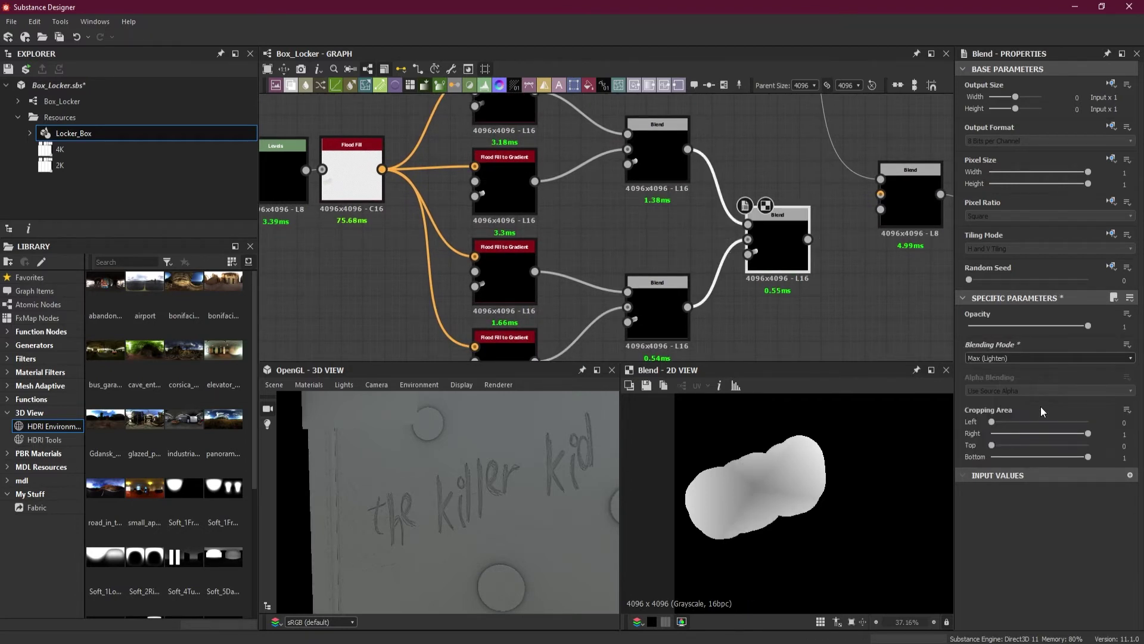
{"action": "scroll", "coordinate": [745, 491], "scroll_direction": "up", "scroll_amount": 3}
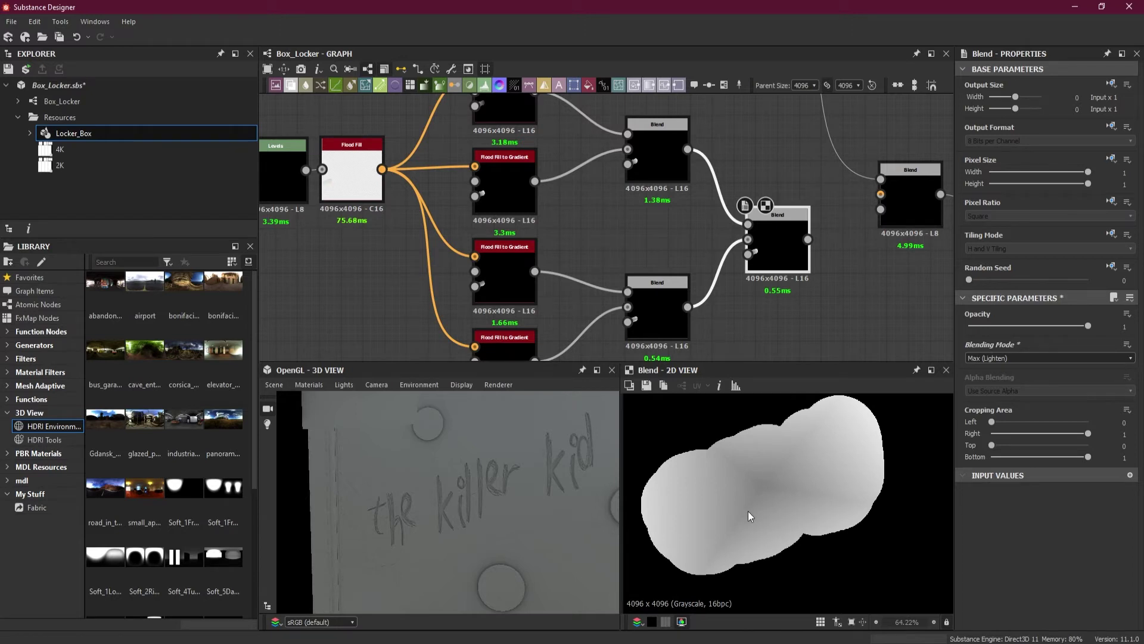
Shift the whole Flood Fill branch, from Distance to the third Blend, slightly left.
{"action": "scroll", "coordinate": [742, 256], "scroll_direction": "down", "scroll_amount": 6}
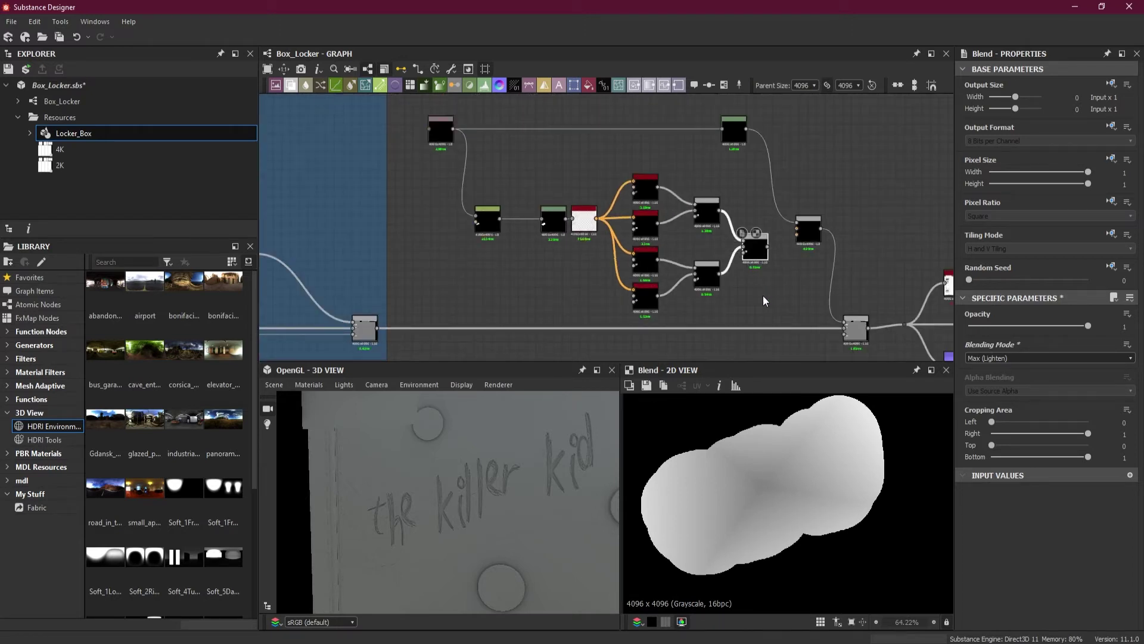
{"action": "mouse_move", "coordinate": [738, 251]}
{"action": "left_mouse_down"}
{"action": "mouse_move", "coordinate": [695, 246]}
{"action": "mouse_move", "coordinate": [725, 252]}
{"action": "left_mouse_up"}
{"action": "scroll", "coordinate": [763, 253], "scroll_direction": "down", "scroll_amount": 4}
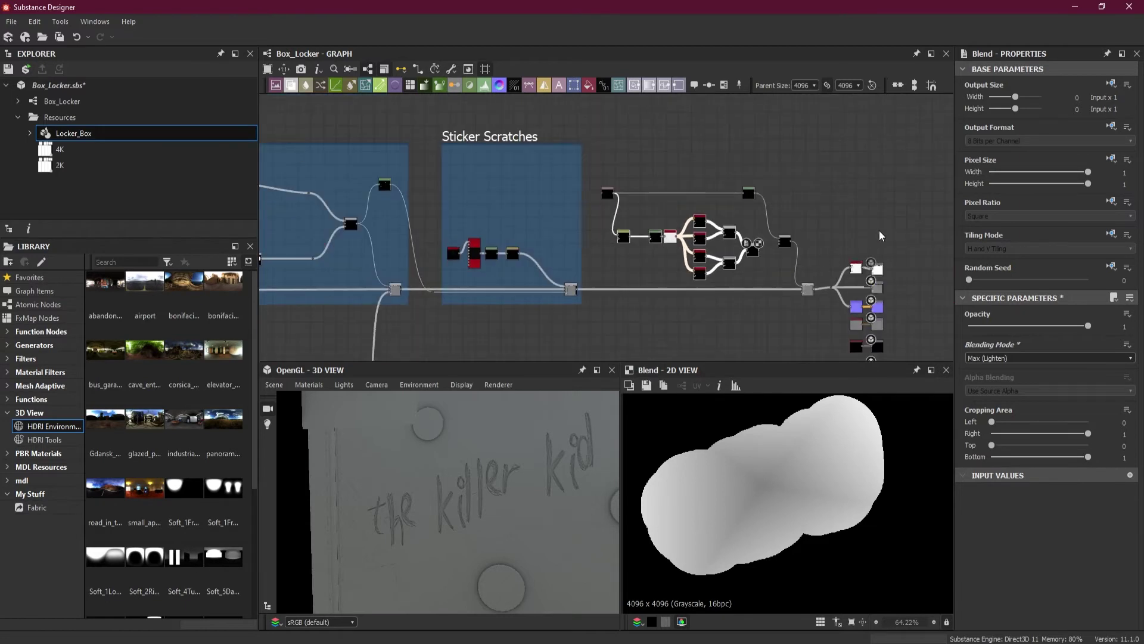
{"action": "middle_click_drag", "start_coordinate": [864, 217], "coordinate": [750, 122]}
{"action": "left_click_drag", "start_coordinate": [857, 124], "coordinate": [735, 304]}
{"action": "left_click_drag", "start_coordinate": [731, 225], "coordinate": [903, 225]}
{"action": "key", "text": "ctrl+z"}
Move the output nodes and their junction point farther right along the main line to free up space.
{"action": "left_click_drag", "start_coordinate": [870, 131], "coordinate": [712, 299]}
{"action": "left_click_drag", "start_coordinate": [739, 213], "coordinate": [918, 218]}
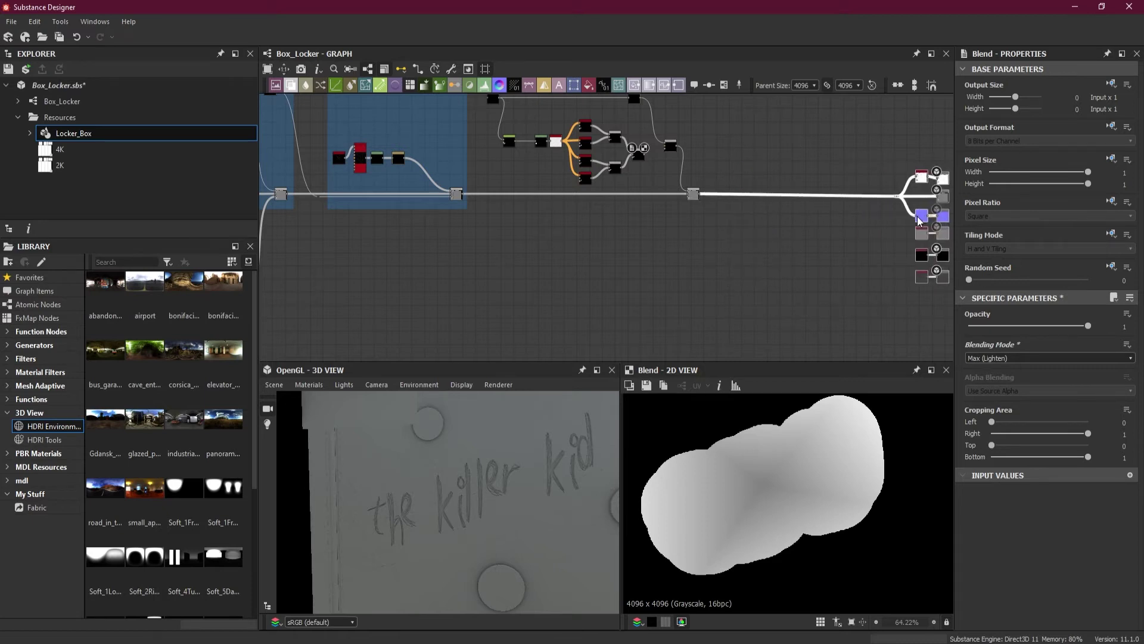
Move the main-line Blend node and the Blend node feeding it farther right to free space beside the gradient branch.
{"action": "left_click_drag", "start_coordinate": [694, 194], "coordinate": [792, 197]}
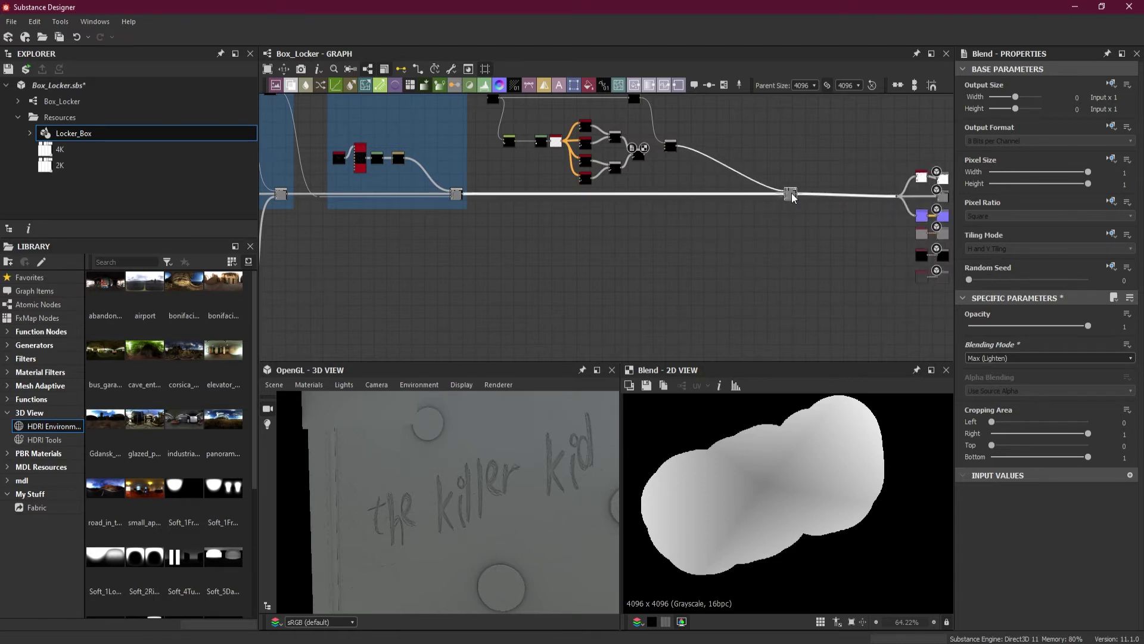
{"action": "left_click_drag", "start_coordinate": [671, 150], "coordinate": [730, 150]}
Add a Blur HQ Grayscale node after the third gradient Blend and set its Quality to 1 and Intensity to 4.3.
{"action": "scroll", "coordinate": [669, 137], "scroll_direction": "up", "scroll_amount": 4}
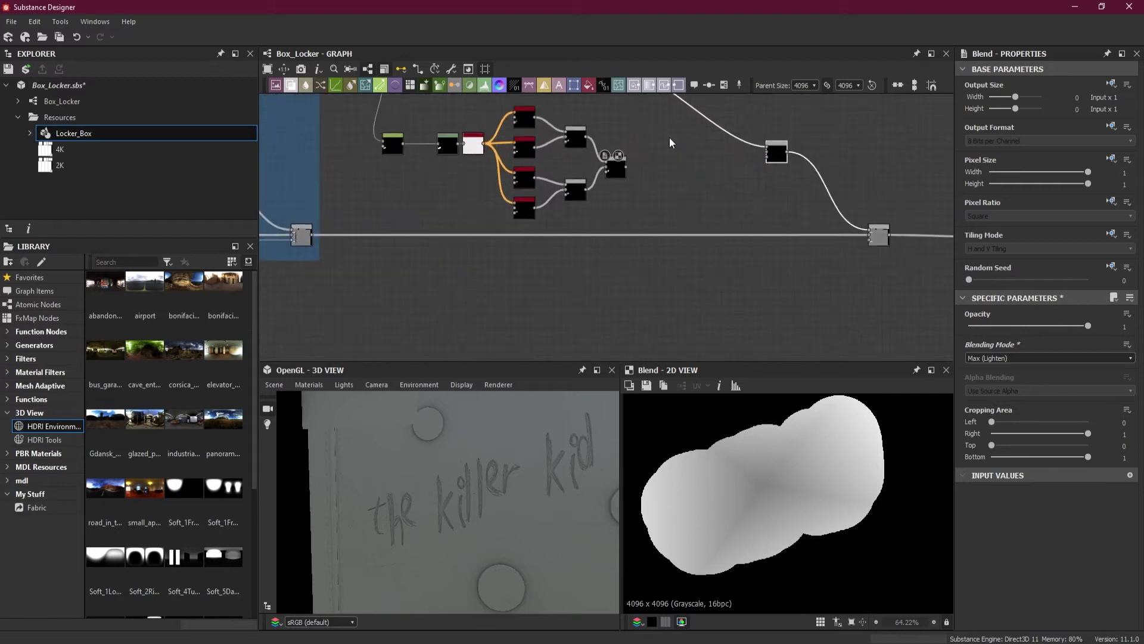
{"action": "scroll", "coordinate": [624, 177], "scroll_direction": "up", "scroll_amount": 2}
{"action": "middle_click_drag", "start_coordinate": [656, 175], "coordinate": [617, 242]}
{"action": "left_click_drag", "start_coordinate": [581, 237], "coordinate": [620, 245]}
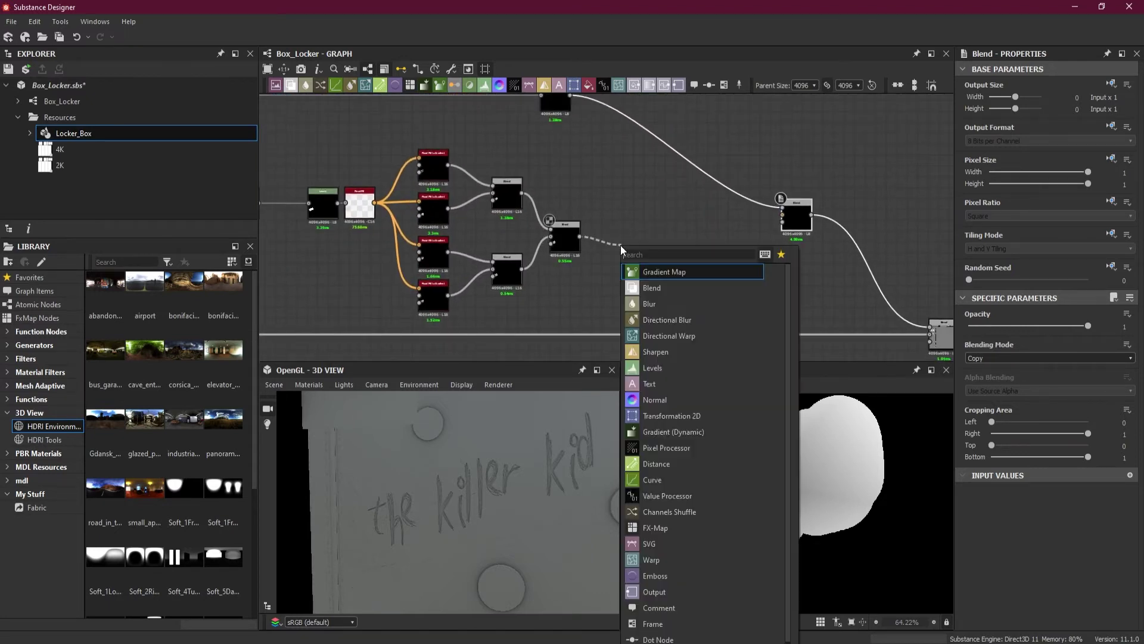
{"action": "type", "text": "blur"}
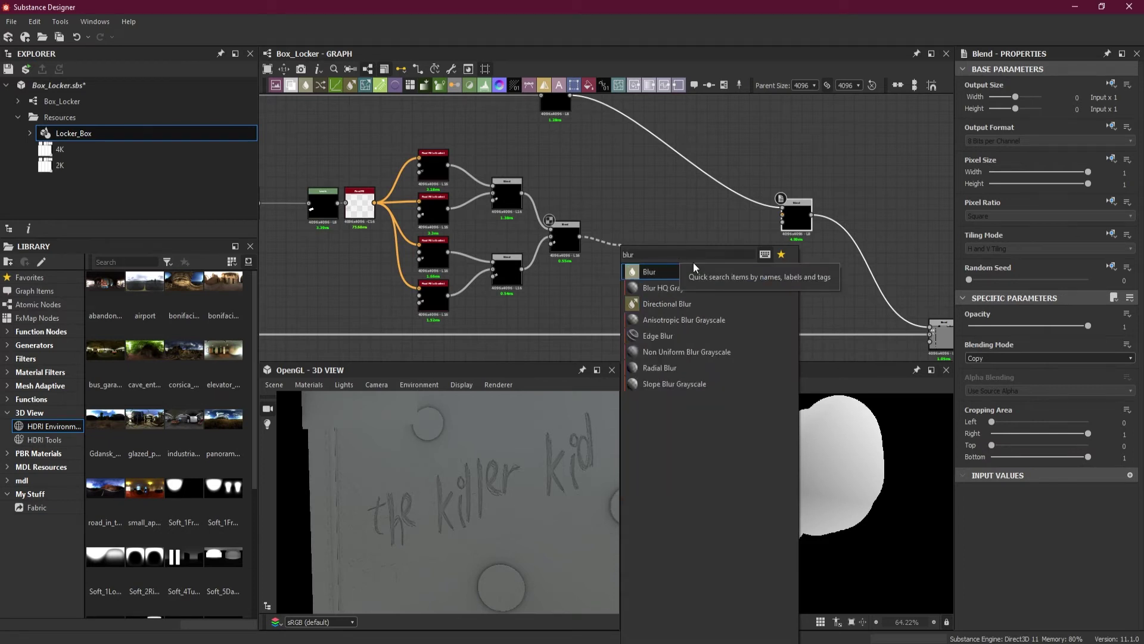
{"action": "left_click", "coordinate": [662, 288]}
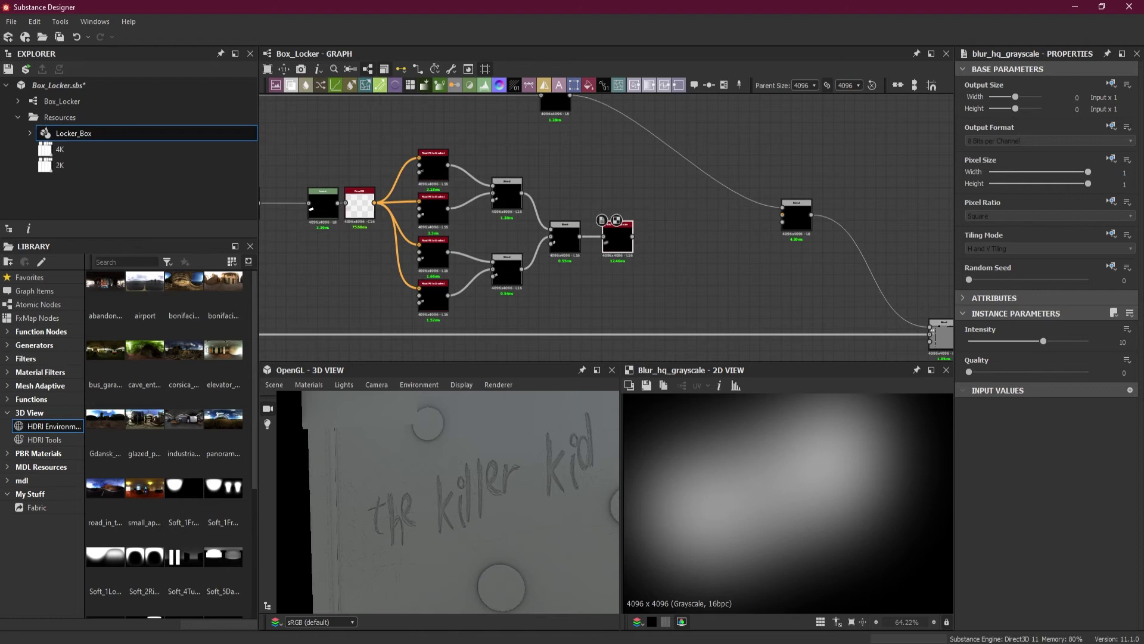
{"action": "left_click_drag", "start_coordinate": [970, 372], "coordinate": [1120, 377]}
{"action": "left_click_drag", "start_coordinate": [1042, 341], "coordinate": [1000, 345]}
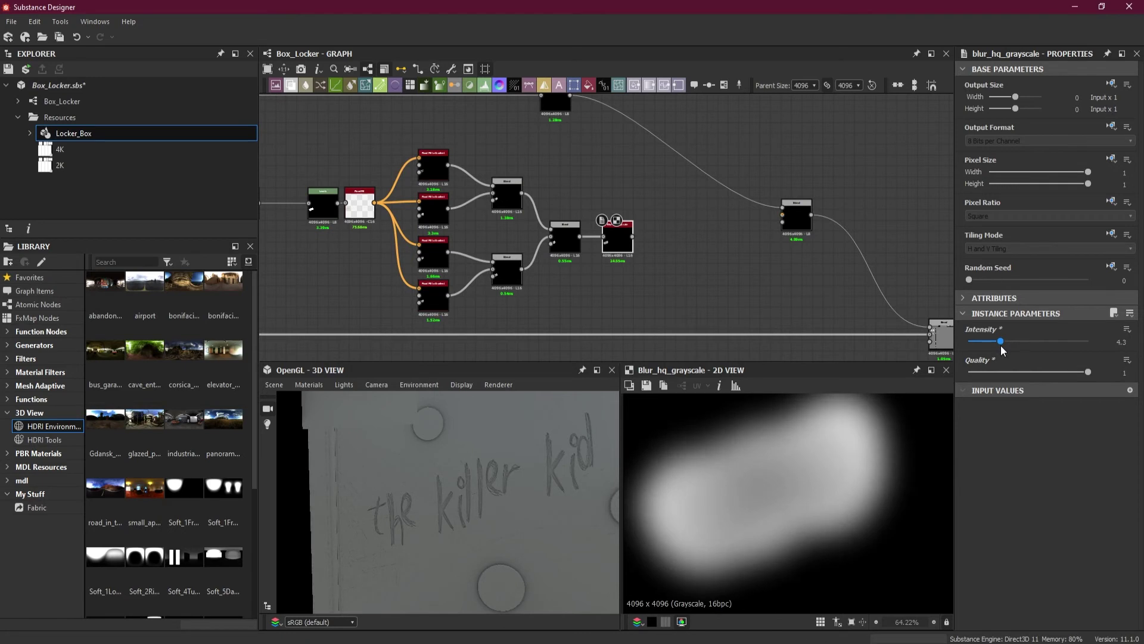
Try a Slope Blur Grayscale node after Blur HQ Grayscale, using the third gradient Blend's output as its slope input.
{"action": "scroll", "coordinate": [655, 237], "scroll_direction": "down", "scroll_amount": 2}
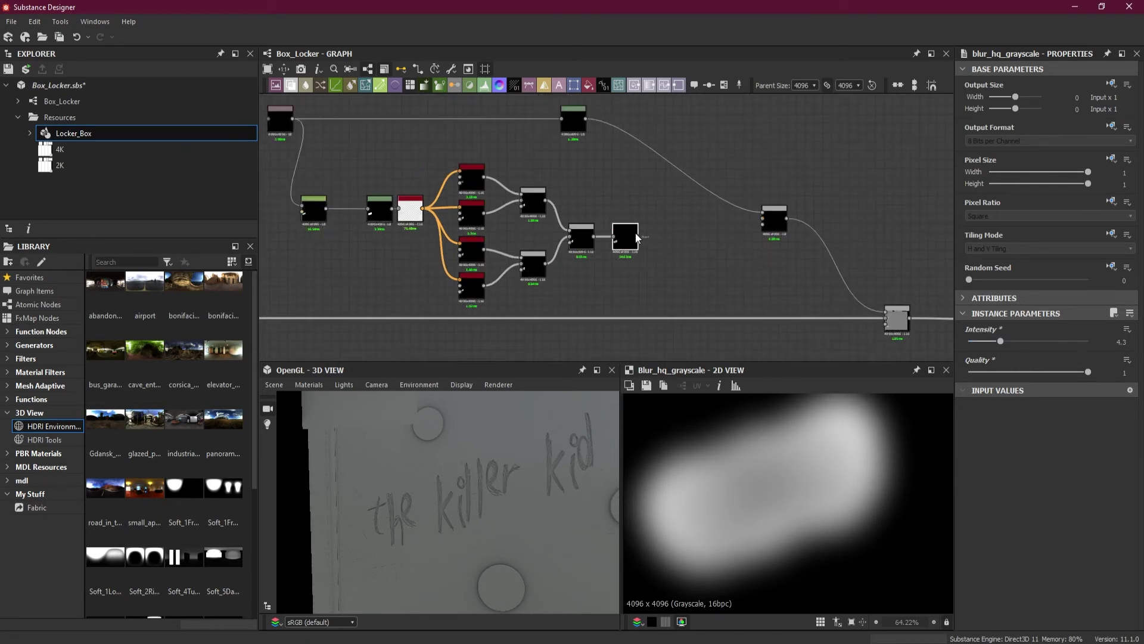
{"action": "scroll", "coordinate": [639, 235], "scroll_direction": "up", "scroll_amount": 1}
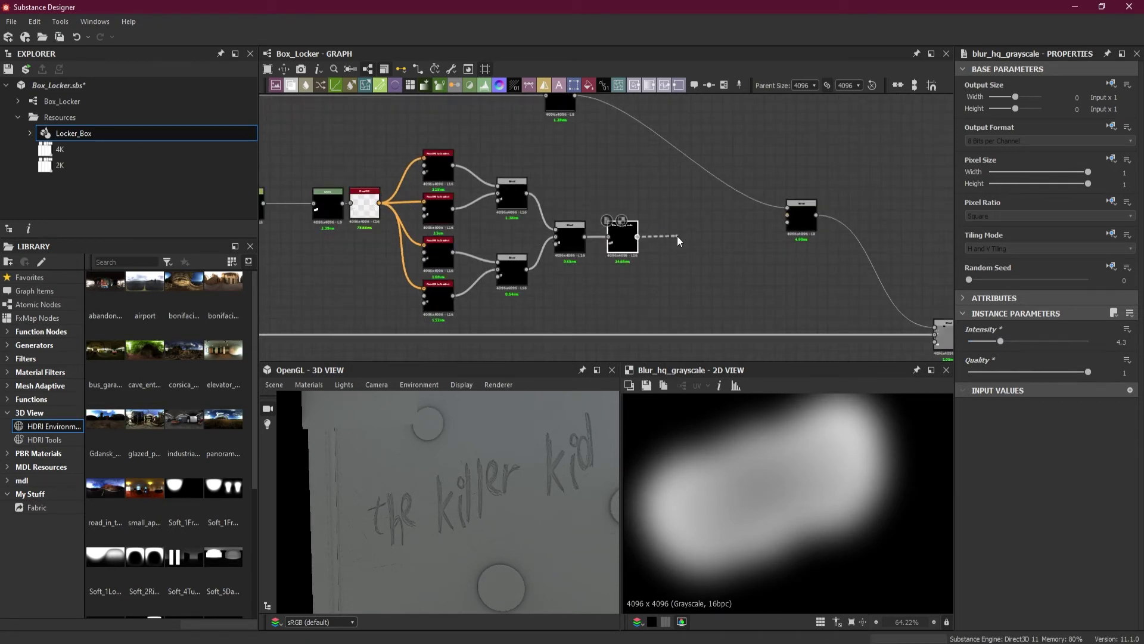
{"action": "left_click_drag", "start_coordinate": [678, 237], "coordinate": [678, 238]}
{"action": "type", "text": "slop"}
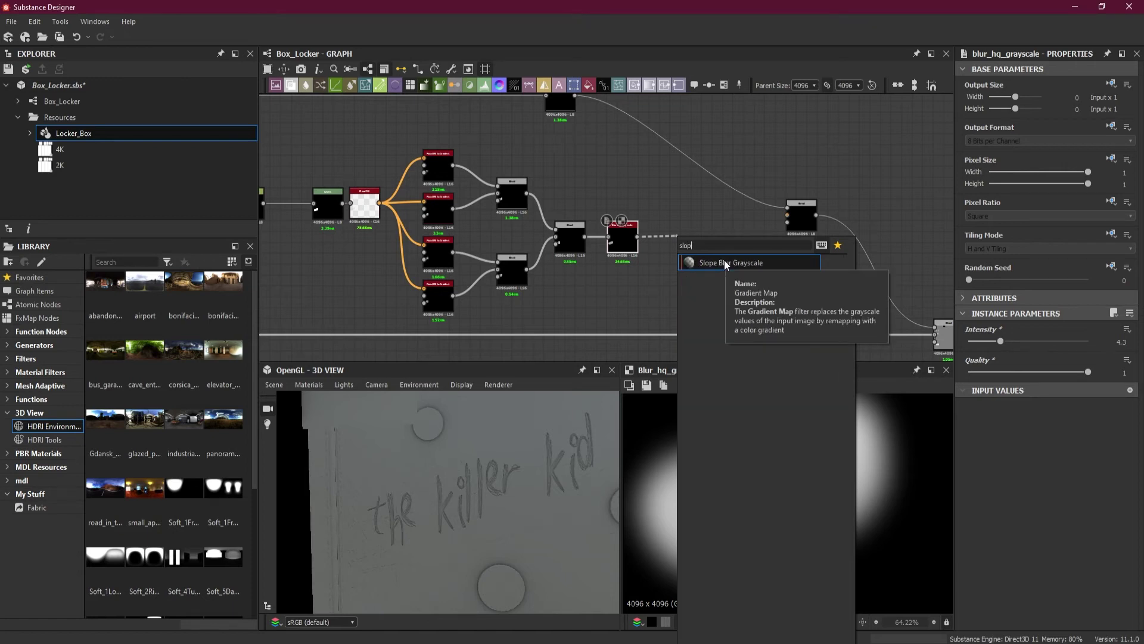
{"action": "left_click", "coordinate": [724, 262]}
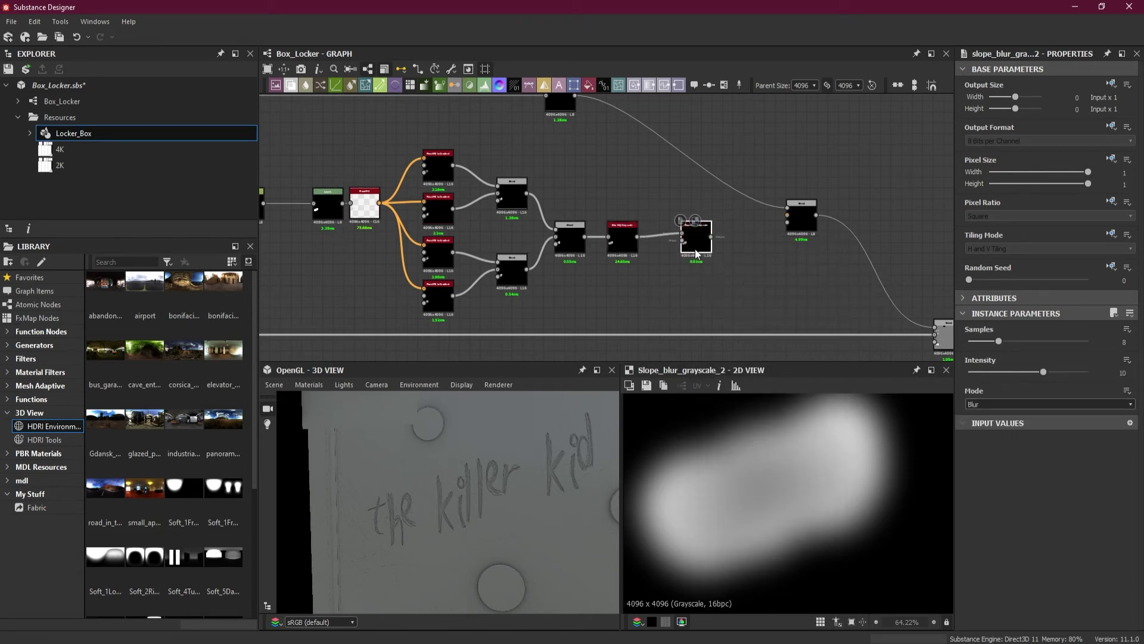
{"action": "scroll", "coordinate": [704, 263], "scroll_direction": "up", "scroll_amount": 2}
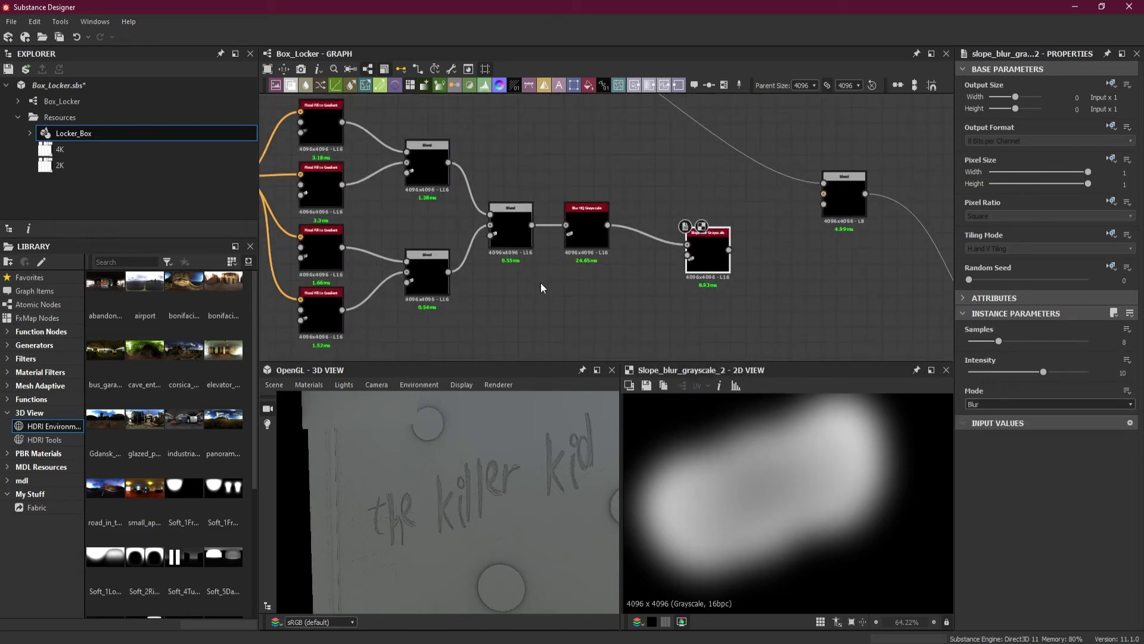
{"action": "scroll", "coordinate": [541, 283], "scroll_direction": "up", "scroll_amount": 2}
{"action": "left_click_drag", "start_coordinate": [528, 207], "coordinate": [752, 252]}
{"action": "left_click_drag", "start_coordinate": [617, 205], "coordinate": [621, 159]}
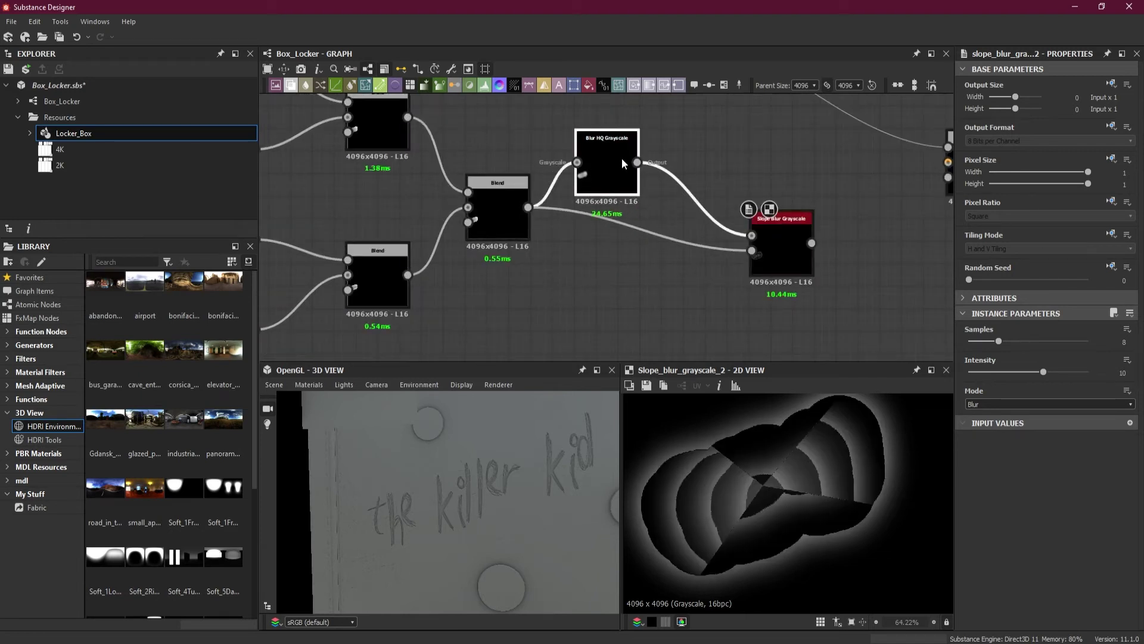
Try Samples 19 and Intensity 2.47 on the Slope Blur, delete that node, and realign Blur HQ Grayscale with the Blend.
{"action": "left_click", "coordinate": [782, 249]}
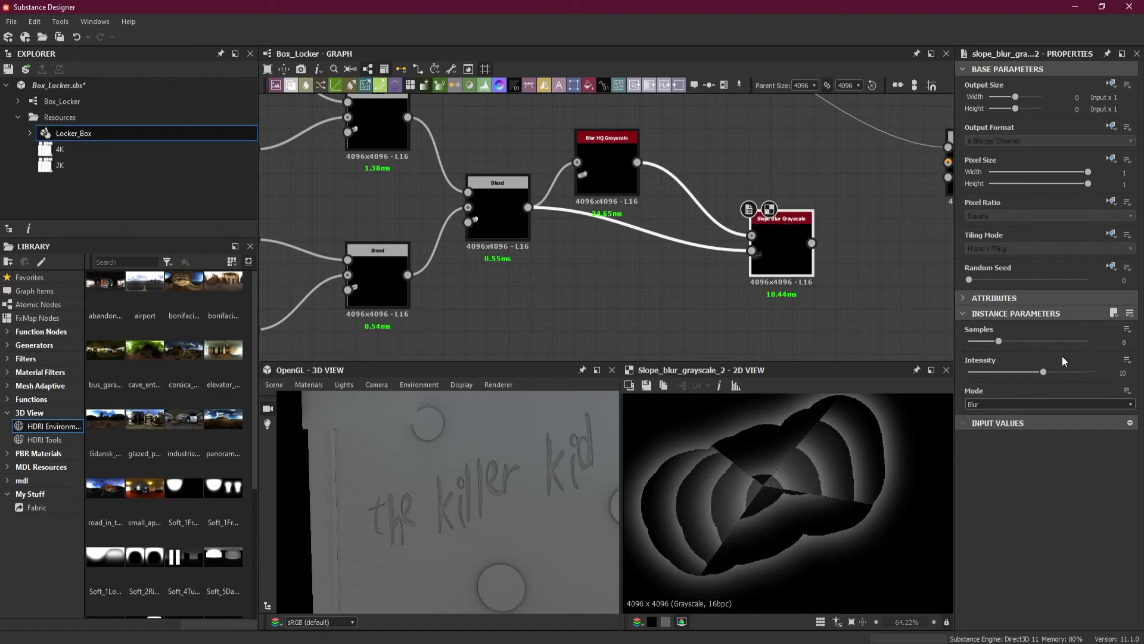
{"action": "left_click_drag", "start_coordinate": [1042, 372], "coordinate": [1039, 344]}
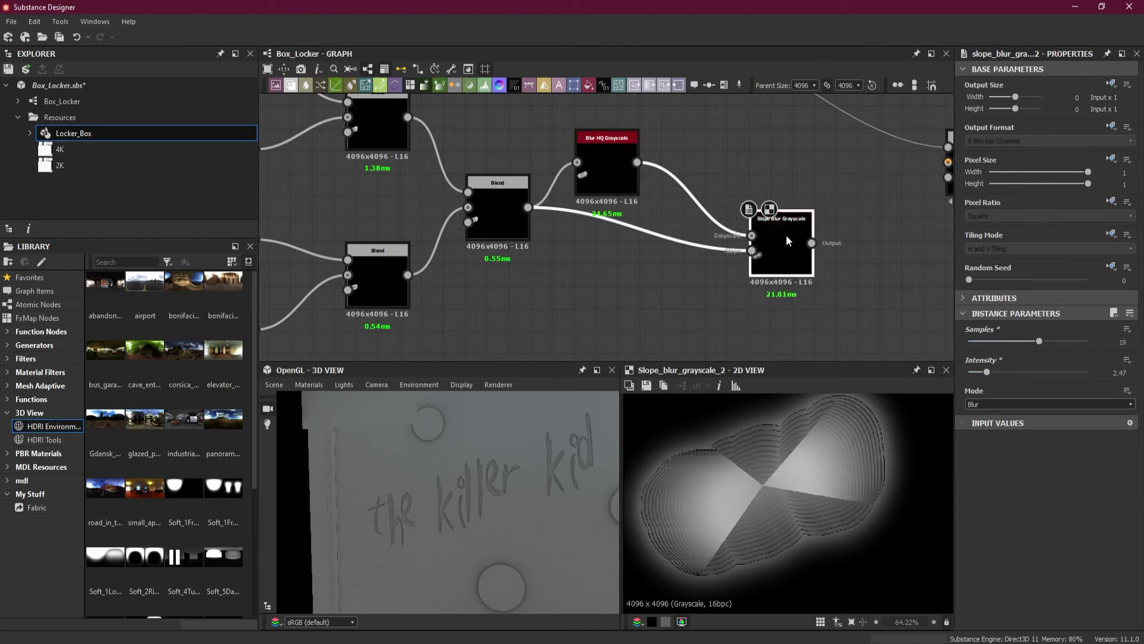
{"action": "key", "text": "Delete"}
{"action": "left_click_drag", "start_coordinate": [594, 162], "coordinate": [616, 209]}
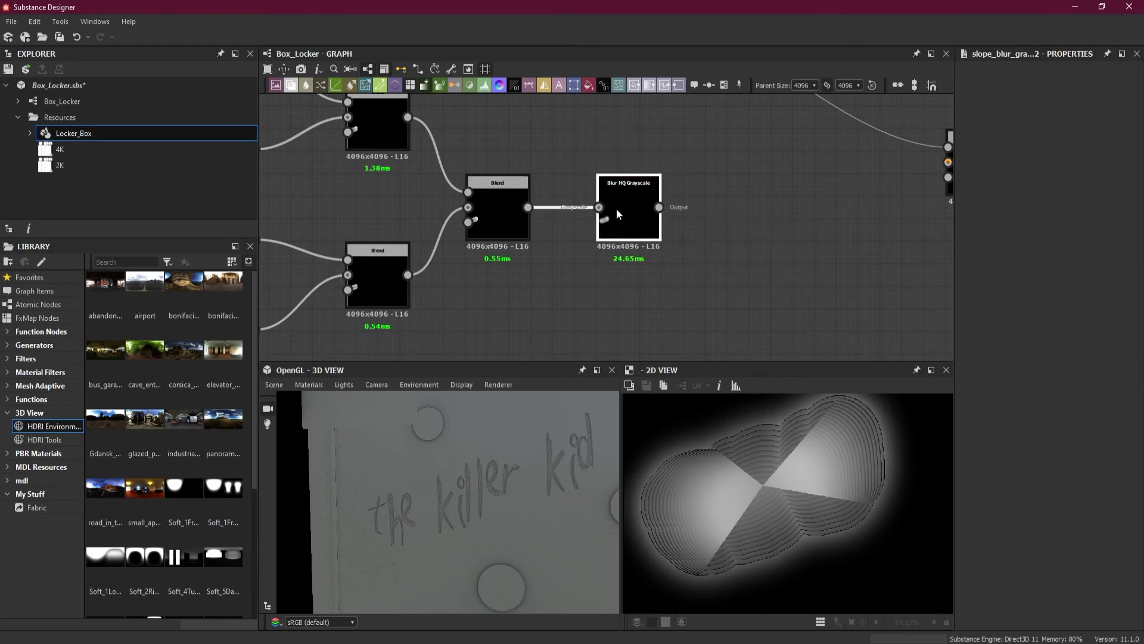
Connect the Blur HQ Grayscale output to the background input of the text branch's Blend node and preview that Blend.
{"action": "scroll", "coordinate": [664, 222], "scroll_direction": "down", "scroll_amount": 3}
{"action": "double_click", "coordinate": [654, 224]}
{"action": "middle_click_drag", "start_coordinate": [738, 214], "coordinate": [715, 265]}
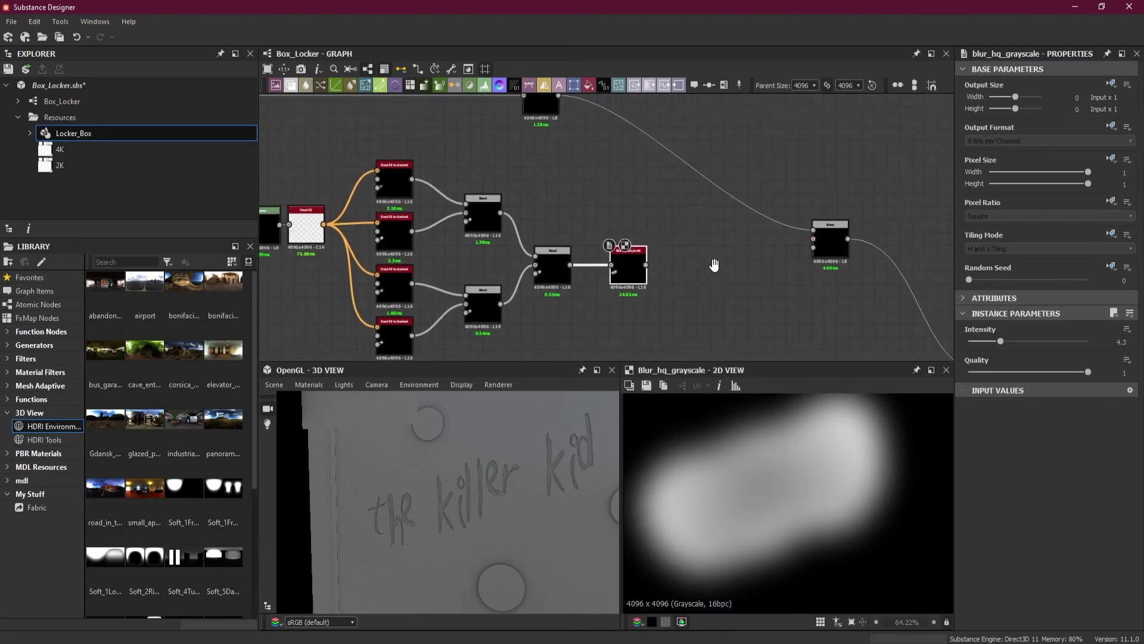
{"action": "scroll", "coordinate": [715, 265], "scroll_direction": "up", "scroll_amount": 2}
{"action": "left_click_drag", "start_coordinate": [618, 263], "coordinate": [866, 234]}
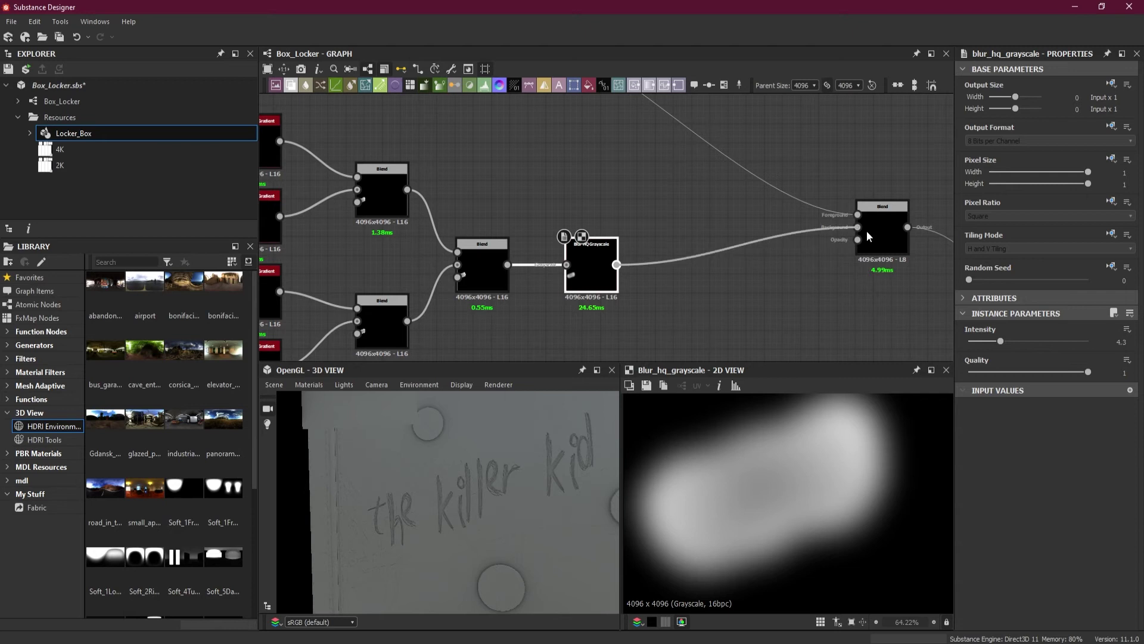
{"action": "double_click", "coordinate": [877, 230]}
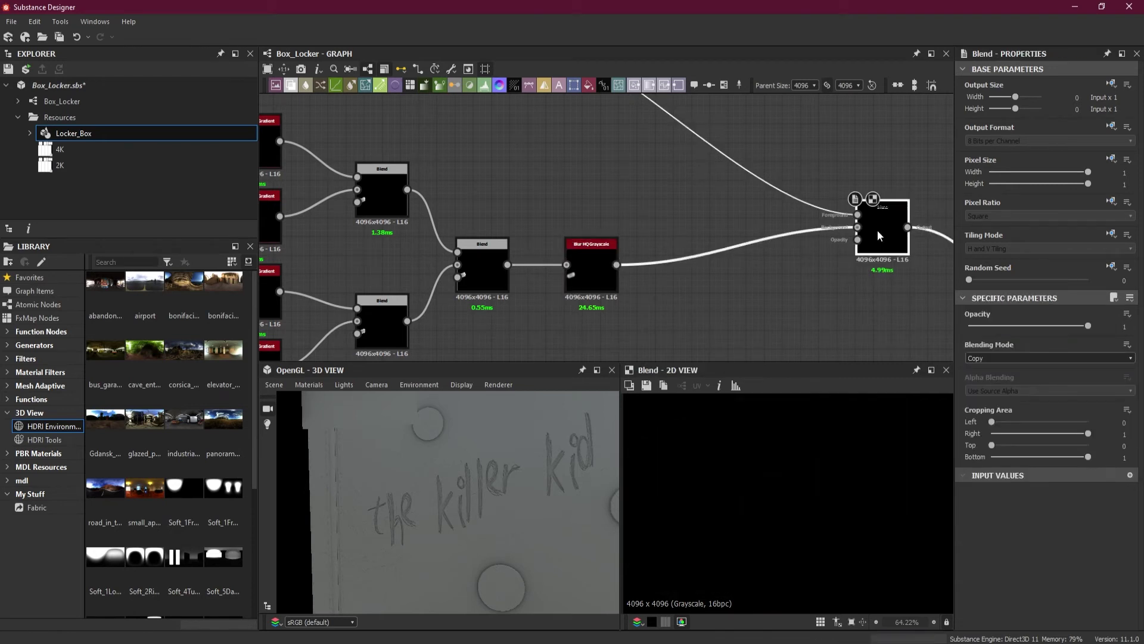
Set the text branch's Blend node to the Add (Linear Dodge) blending mode.
{"action": "left_click", "coordinate": [718, 302]}
{"action": "left_click_drag", "start_coordinate": [481, 515], "coordinate": [480, 492]}
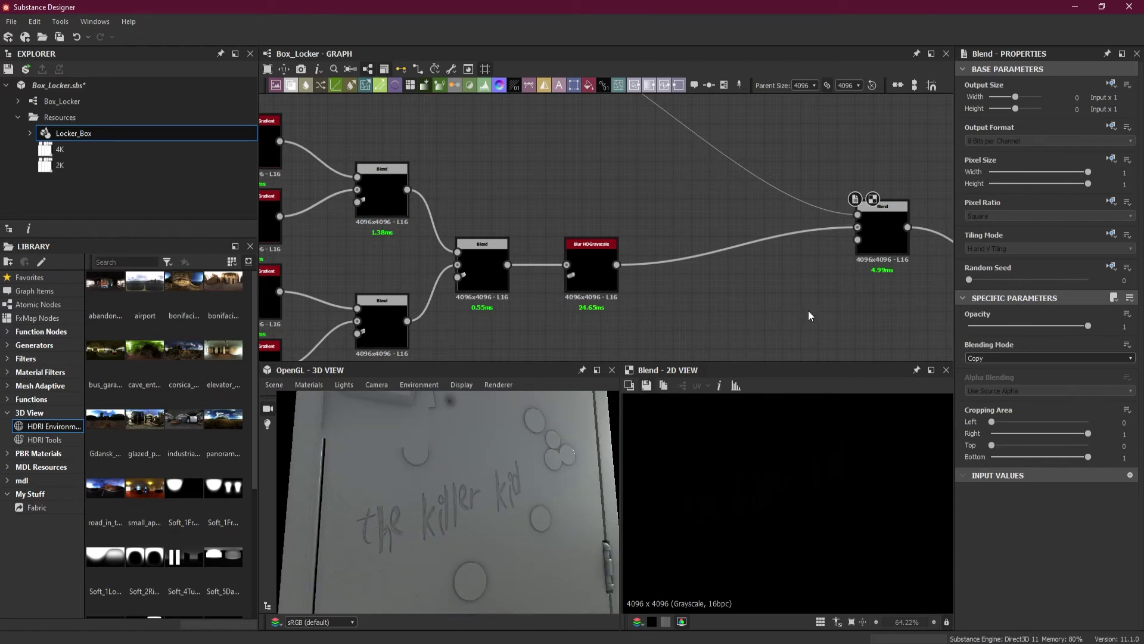
{"action": "left_click", "coordinate": [877, 252]}
{"action": "left_click", "coordinate": [1042, 358]}
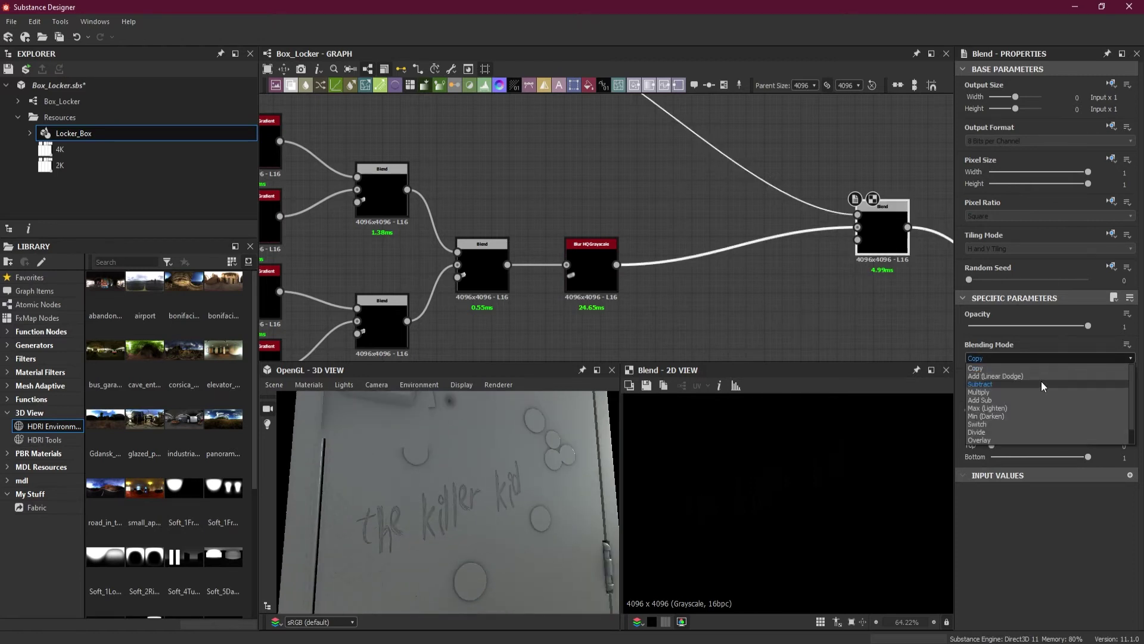
{"action": "left_click", "coordinate": [1041, 376]}
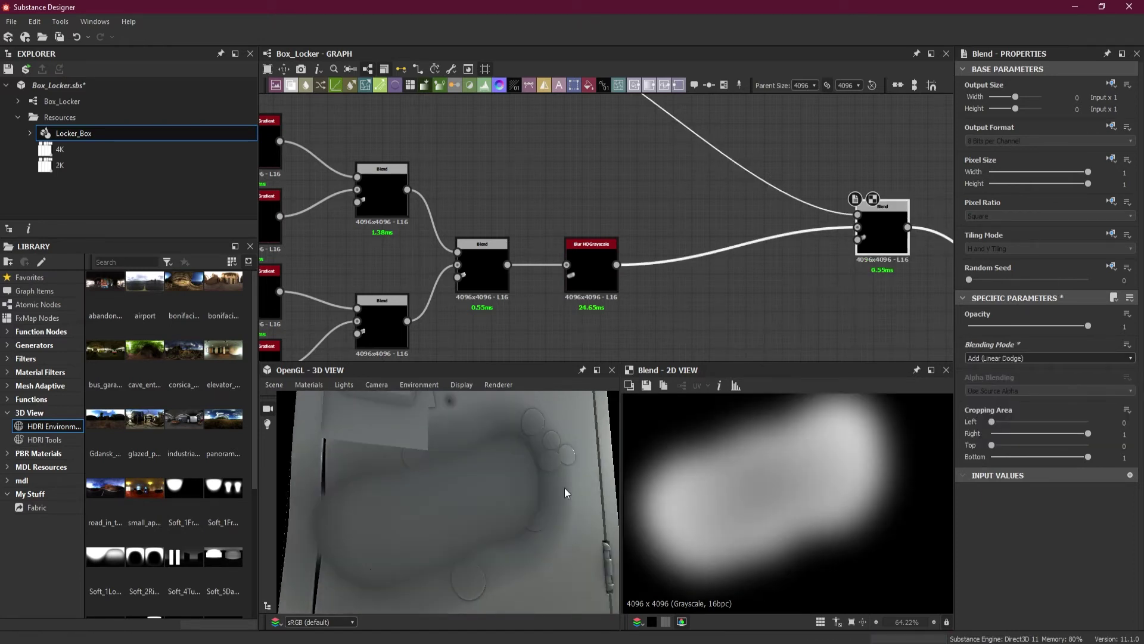
Check the dent on the locker door and set the Blur HQ Grayscale Intensity to 10.11.
{"action": "mouse_move", "coordinate": [495, 498]}
{"action": "left_mouse_down"}
{"action": "mouse_move", "coordinate": [503, 485]}
{"action": "mouse_move", "coordinate": [488, 467]}
{"action": "mouse_move", "coordinate": [468, 478]}
{"action": "mouse_move", "coordinate": [482, 486]}
{"action": "left_mouse_up"}
{"action": "left_click", "coordinate": [595, 283]}
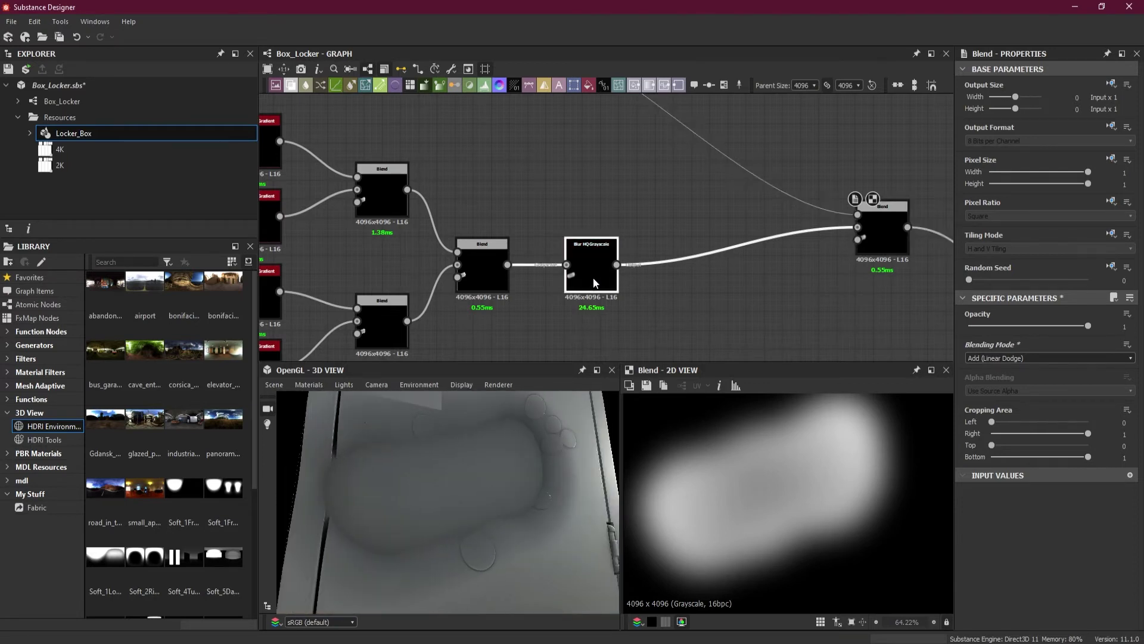
{"action": "double_click", "coordinate": [595, 283]}
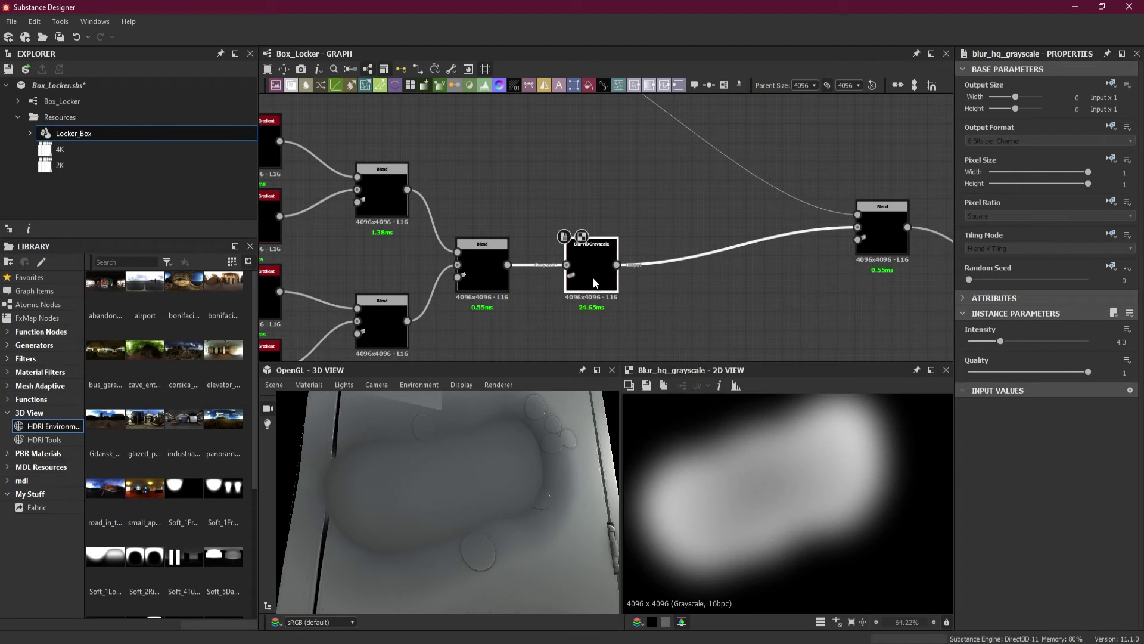
{"action": "left_click_drag", "start_coordinate": [1000, 344], "coordinate": [1044, 345]}
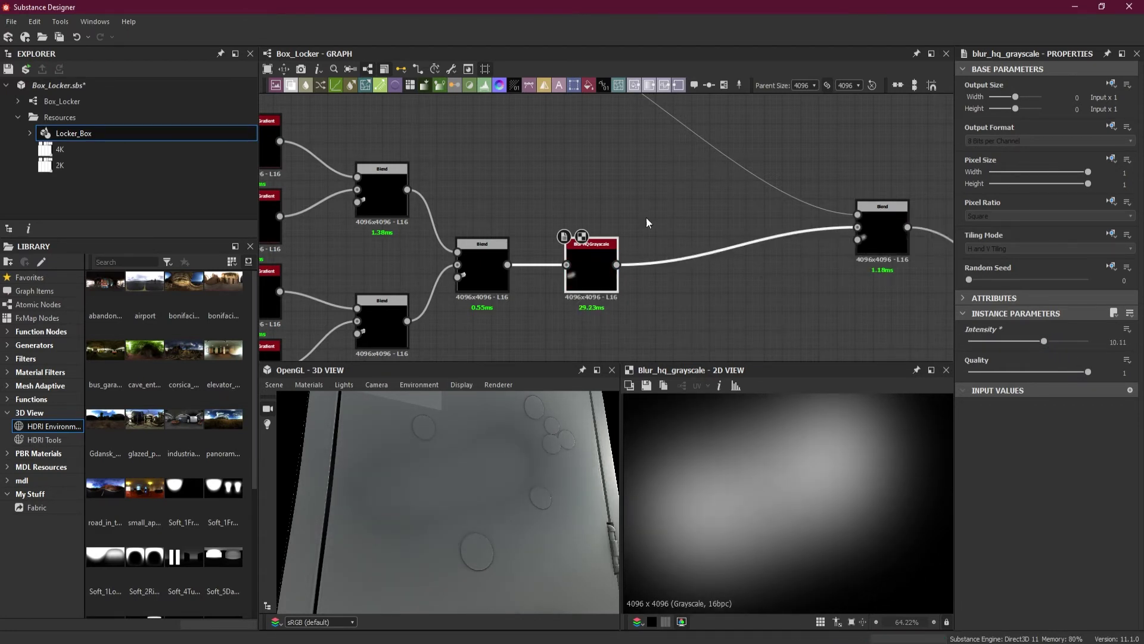
Insert a Levels node between Blur HQ Grayscale and the text branch's Blend, and line it up with the blur.
{"action": "key", "text": "space"}
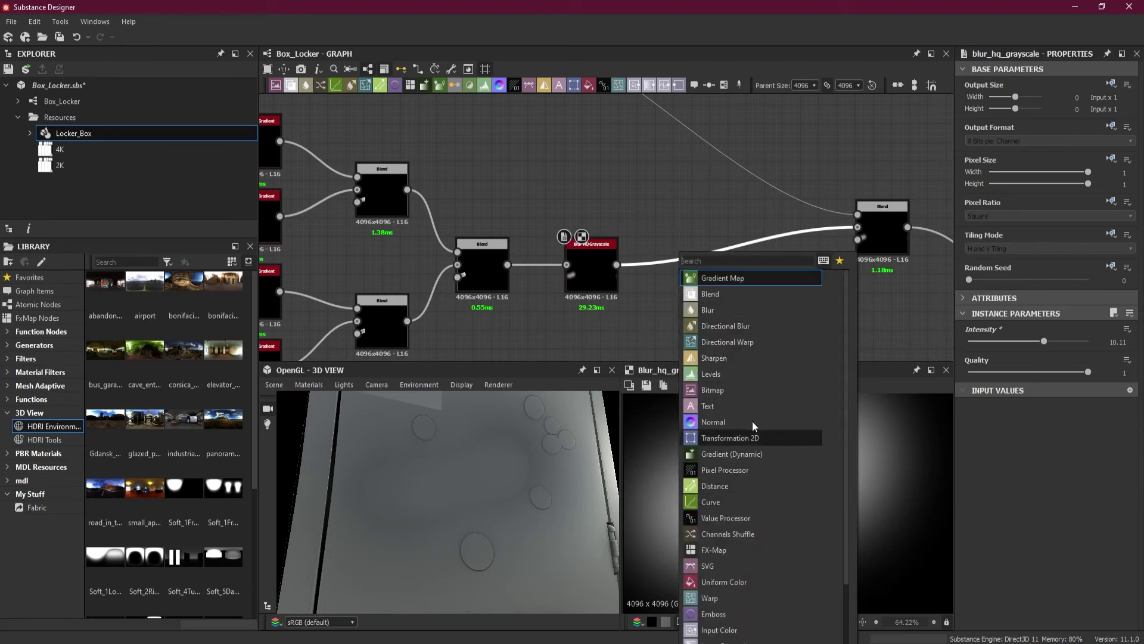
{"action": "left_click", "coordinate": [750, 375]}
{"action": "left_click_drag", "start_coordinate": [718, 247], "coordinate": [684, 273]}
Lower the new Levels node's output white level to roughly a fifth of the range, judging the dent's depth on the model.
{"action": "mouse_move", "coordinate": [499, 495]}
{"action": "left_mouse_down"}
{"action": "mouse_move", "coordinate": [517, 510]}
{"action": "mouse_move", "coordinate": [507, 493]}
{"action": "left_mouse_up"}
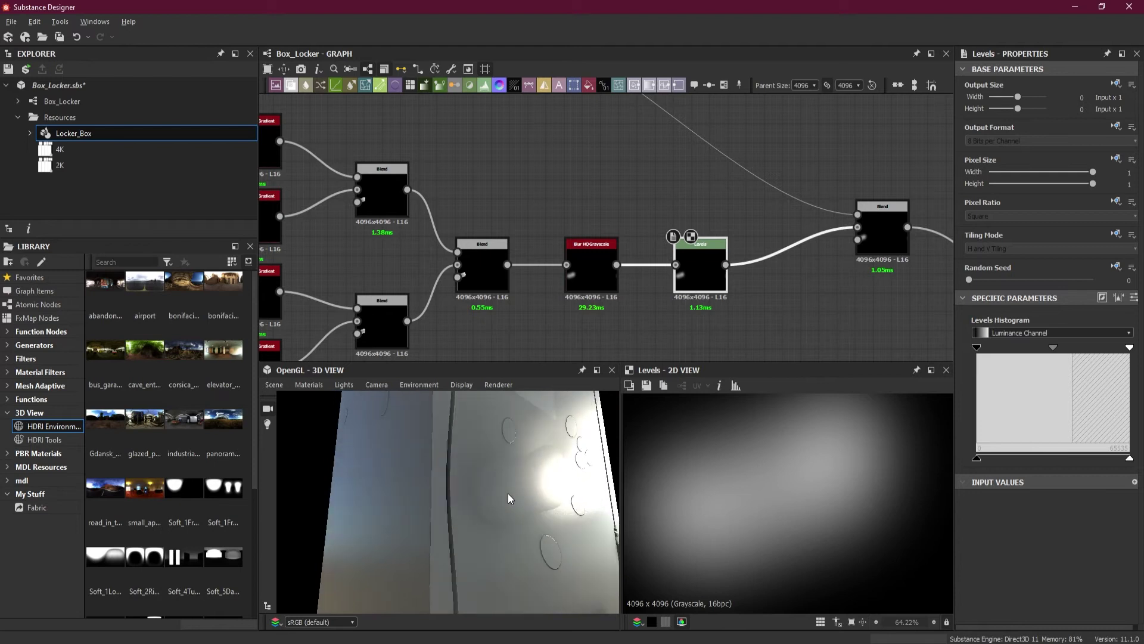
{"action": "left_click_drag", "start_coordinate": [1129, 459], "coordinate": [992, 460]}
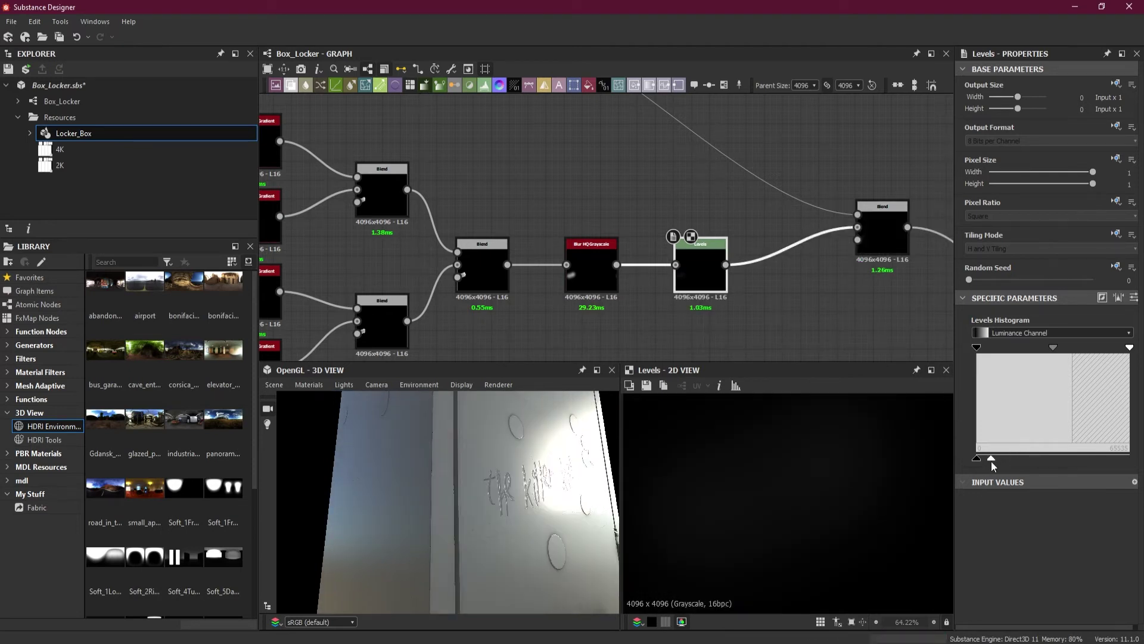
{"action": "left_click_drag", "start_coordinate": [992, 460], "coordinate": [988, 460]}
{"action": "left_click_drag", "start_coordinate": [476, 512], "coordinate": [513, 463]}
{"action": "left_click_drag", "start_coordinate": [990, 459], "coordinate": [1010, 459]}
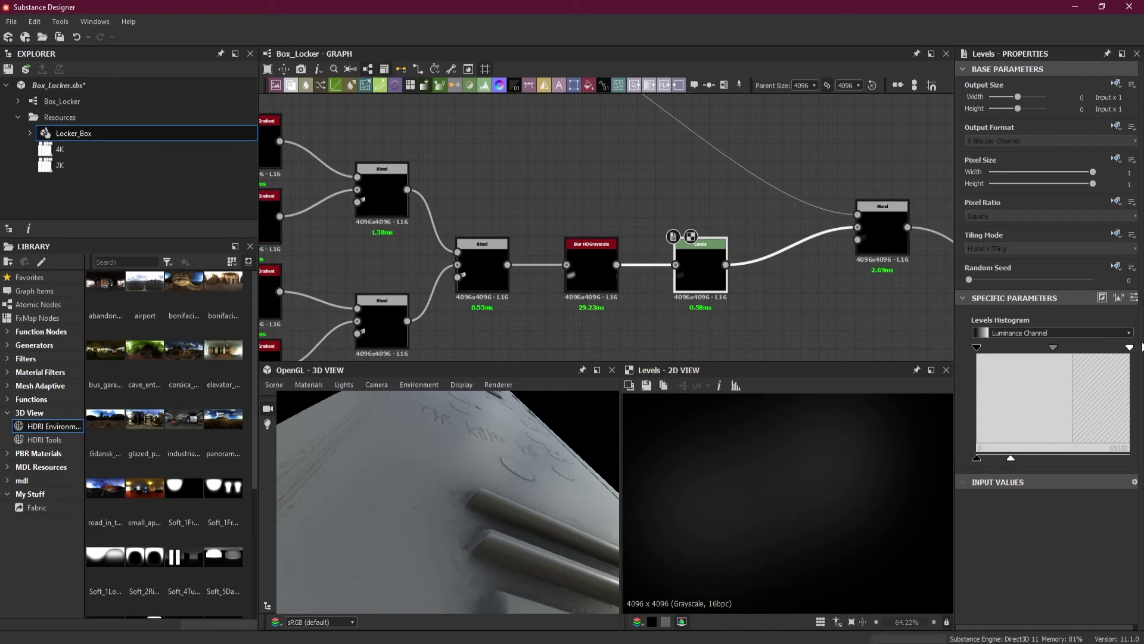
Lower the Levels node's input white point to about 70% of the range and check the door surface in 3D.
{"action": "left_click_drag", "start_coordinate": [1129, 348], "coordinate": [1070, 355]}
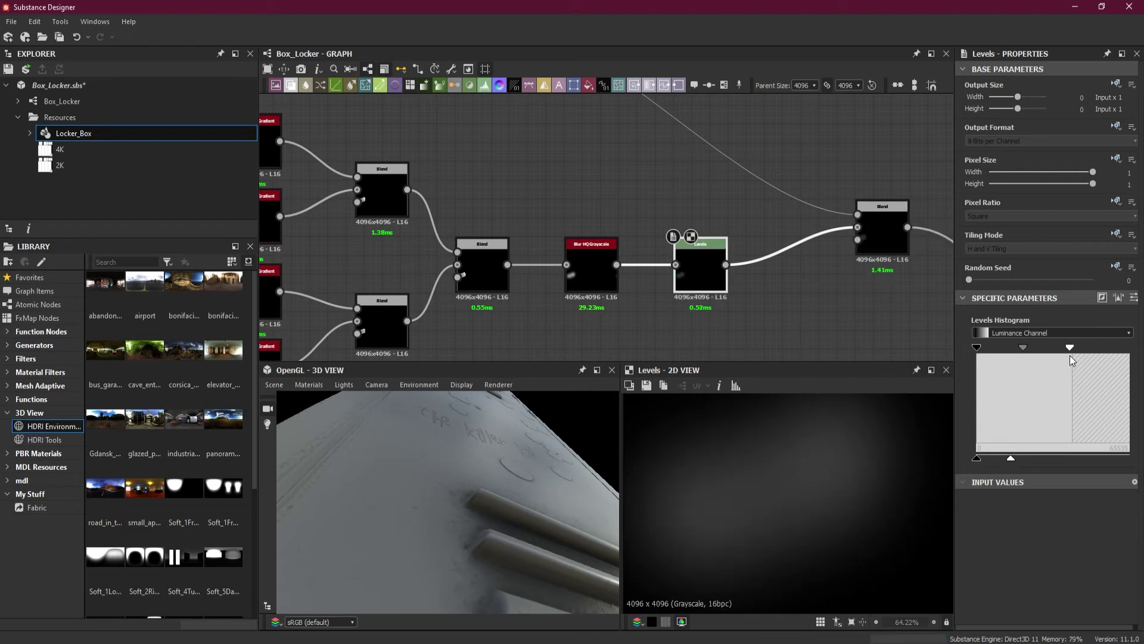
{"action": "mouse_move", "coordinate": [1071, 348]}
{"action": "left_mouse_down"}
{"action": "mouse_move", "coordinate": [1007, 353]}
{"action": "mouse_move", "coordinate": [1083, 353]}
{"action": "left_mouse_up"}
{"action": "mouse_move", "coordinate": [981, 349]}
{"action": "left_mouse_down"}
{"action": "mouse_move", "coordinate": [1000, 351]}
{"action": "mouse_move", "coordinate": [960, 348]}
{"action": "left_mouse_up"}
{"action": "left_click_drag", "start_coordinate": [535, 428], "coordinate": [525, 463]}
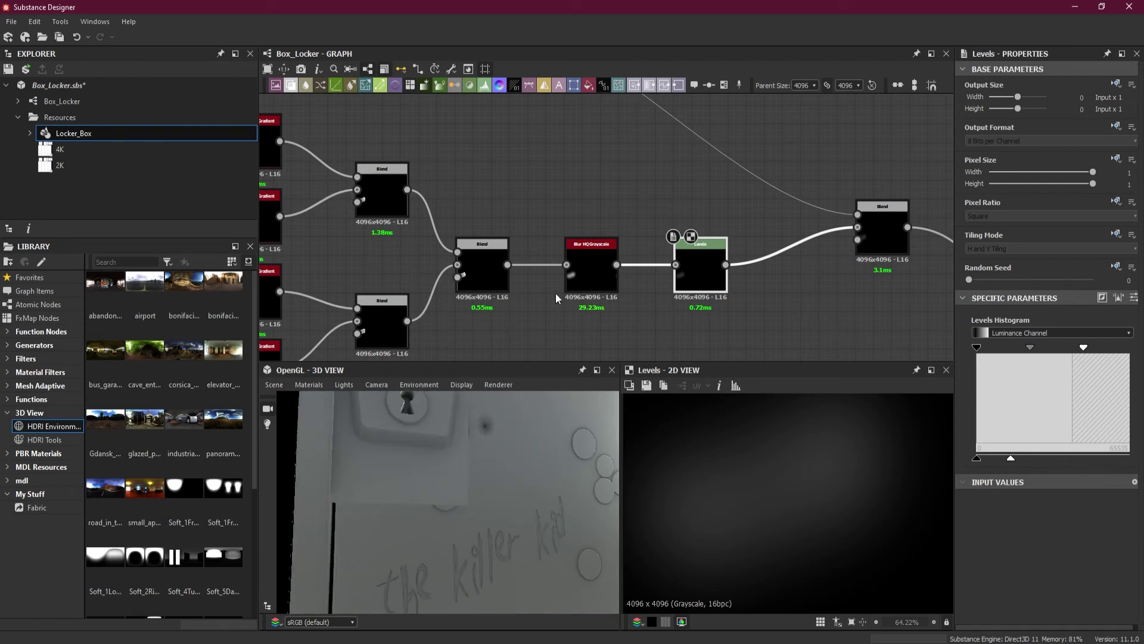
Delete the Blur HQ Grayscale node to compare the unblurred dent, and undo the deletion.
{"action": "scroll", "coordinate": [582, 281], "scroll_direction": "up", "scroll_amount": 2}
{"action": "left_click", "coordinate": [590, 262]}
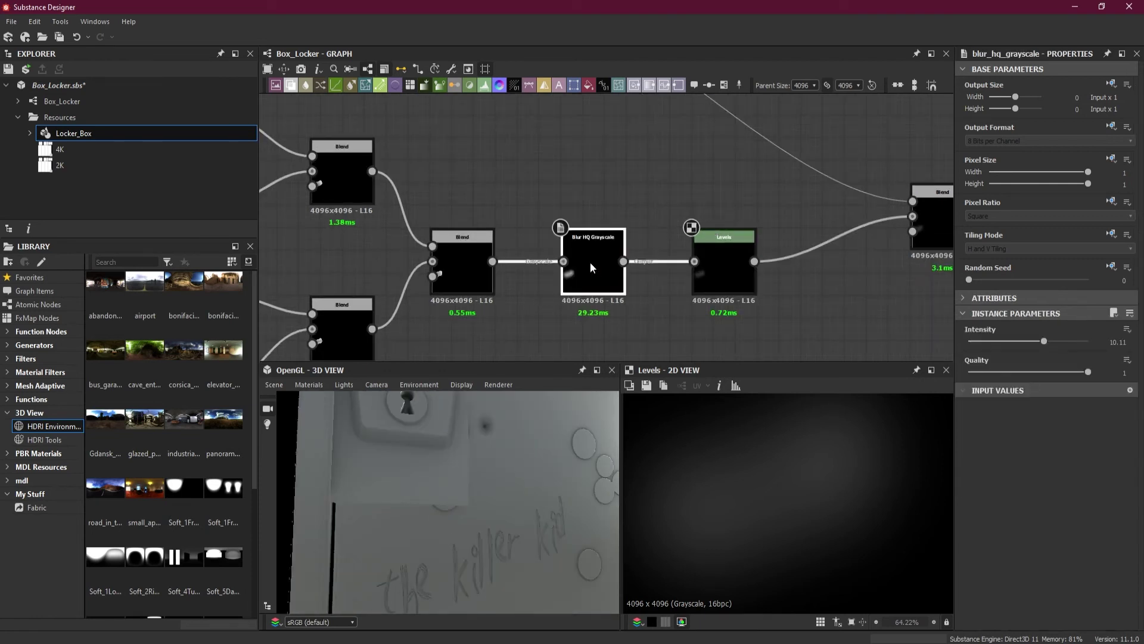
{"action": "key", "text": "Delete"}
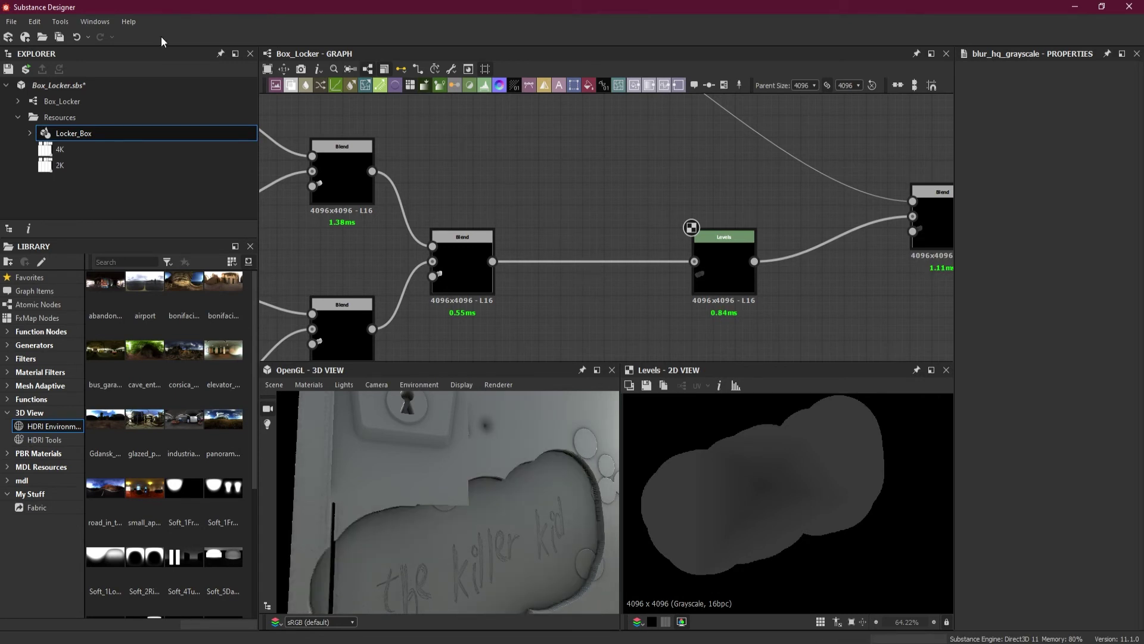
{"action": "left_click", "coordinate": [80, 35]}
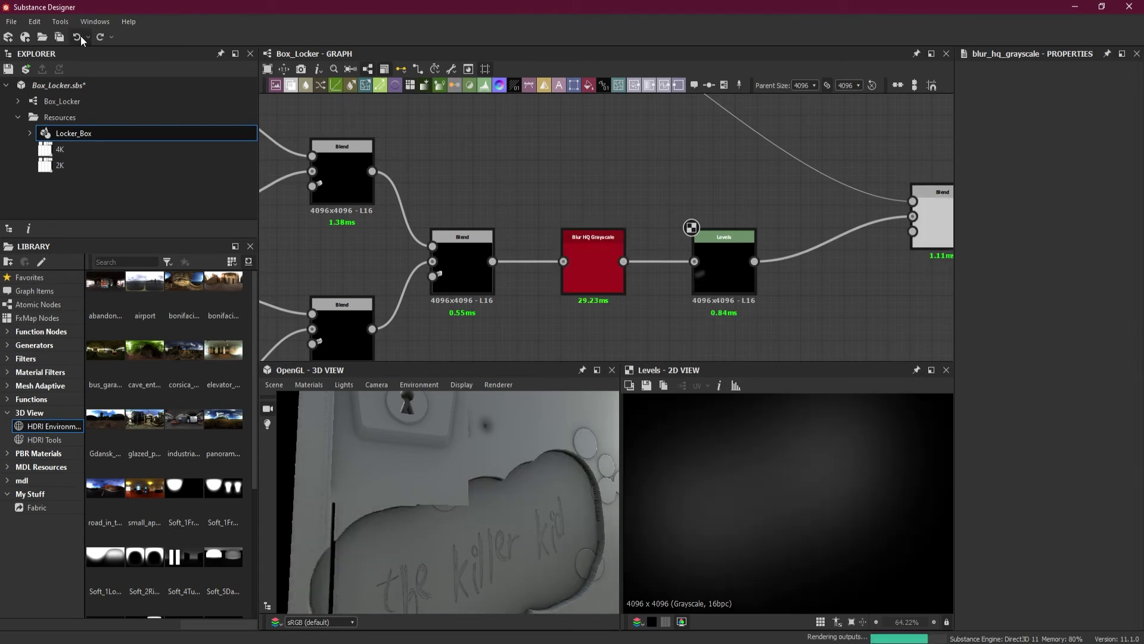
Inspect the lettering on the door, then show the text branch's Levels parameters as numeric sliders instead of the histogram.
{"action": "scroll", "coordinate": [485, 542], "scroll_direction": "down", "scroll_amount": 5}
{"action": "left_click_drag", "start_coordinate": [487, 534], "coordinate": [524, 506]}
{"action": "scroll", "coordinate": [438, 539], "scroll_direction": "up", "scroll_amount": 4}
{"action": "middle_click_drag", "start_coordinate": [852, 278], "coordinate": [811, 312]}
{"action": "scroll", "coordinate": [722, 295], "scroll_direction": "down", "scroll_amount": 6}
{"action": "scroll", "coordinate": [724, 239], "scroll_direction": "up", "scroll_amount": 4}
{"action": "middle_click_drag", "start_coordinate": [575, 172], "coordinate": [739, 277]}
{"action": "scroll", "coordinate": [668, 213], "scroll_direction": "down", "scroll_amount": 2}
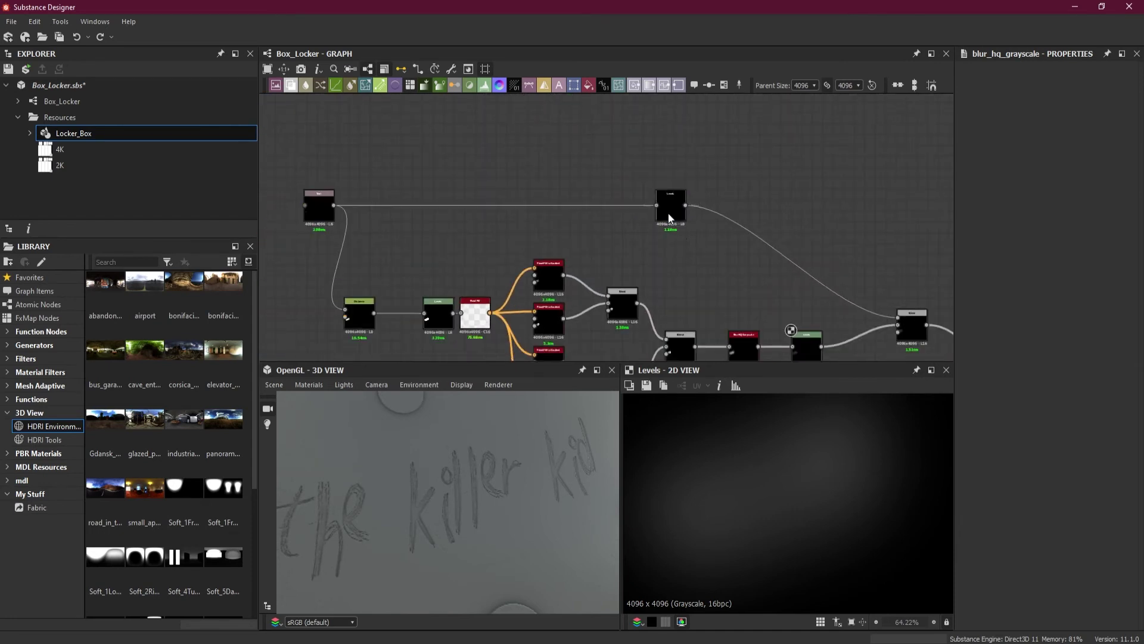
{"action": "left_click", "coordinate": [668, 215]}
{"action": "scroll", "coordinate": [671, 219], "scroll_direction": "up", "scroll_amount": 2}
{"action": "scroll", "coordinate": [670, 218], "scroll_direction": "up", "scroll_amount": 2}
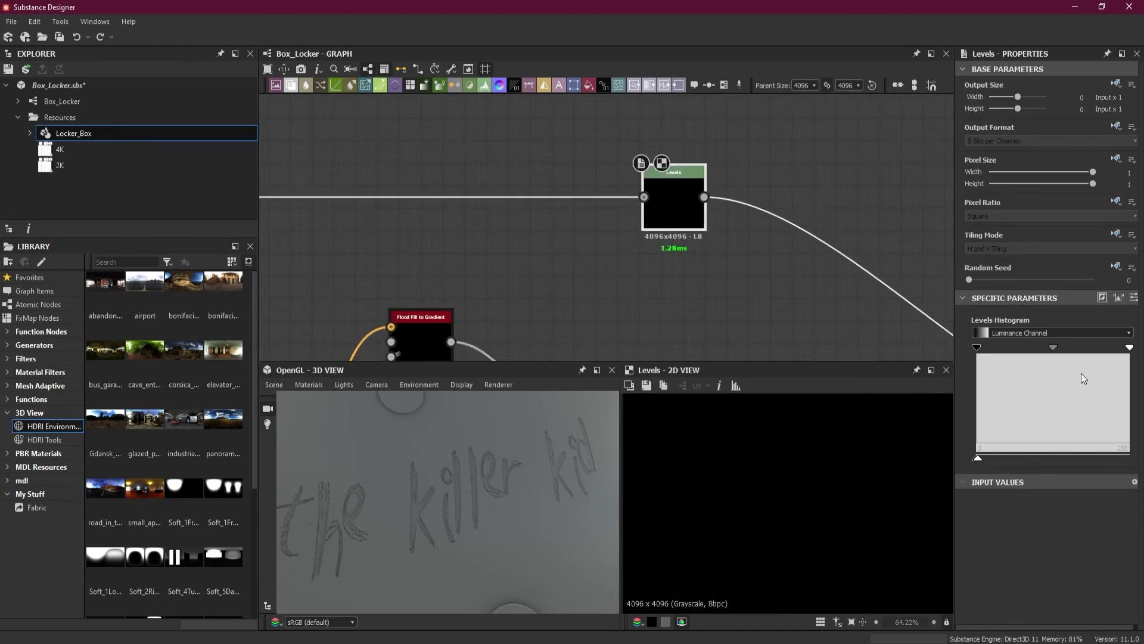
{"action": "left_click", "coordinate": [1134, 297]}
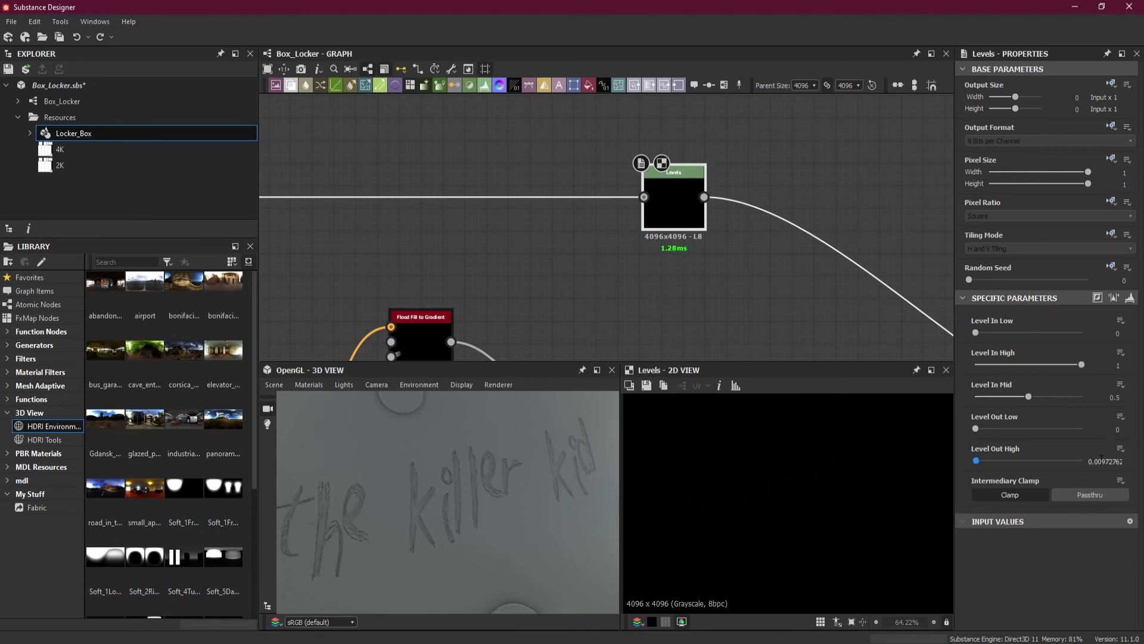
Set the text Levels node's Level Out High to 0.005 and check the shallower lettering on the 3D locker.
{"action": "left_click_drag", "start_coordinate": [1102, 462], "coordinate": [1132, 464]}
{"action": "type", "text": "8"}
{"action": "key", "text": "Return"}
{"action": "left_click_drag", "start_coordinate": [1116, 462], "coordinate": [1122, 462]}
{"action": "type", "text": "5"}
{"action": "key", "text": "Return"}
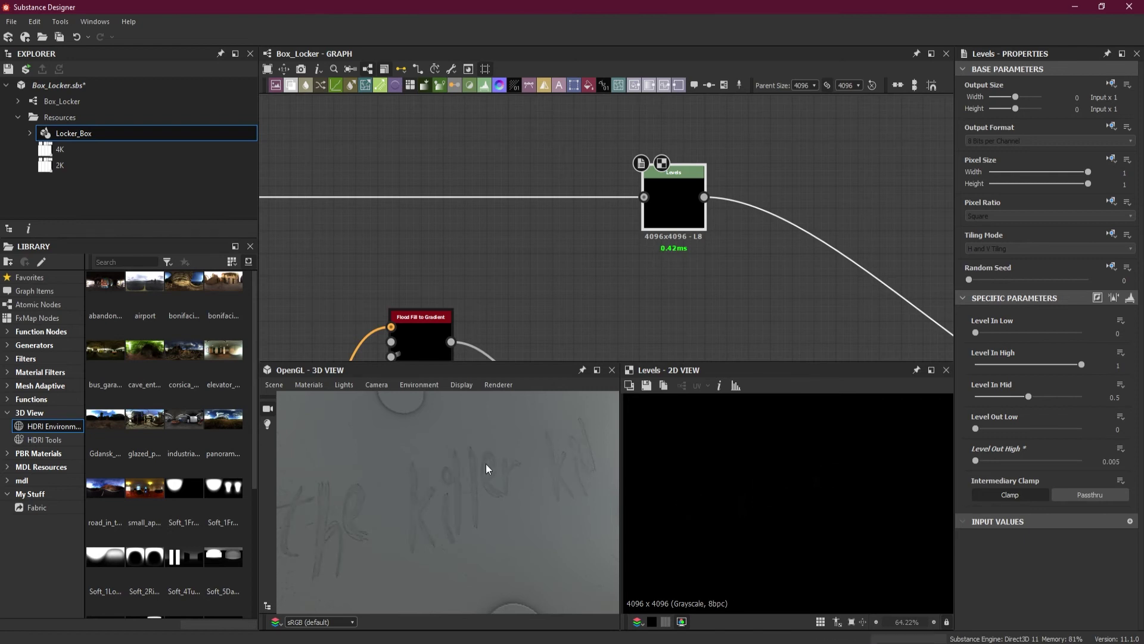
{"action": "scroll", "coordinate": [485, 468], "scroll_direction": "up", "scroll_amount": 3}
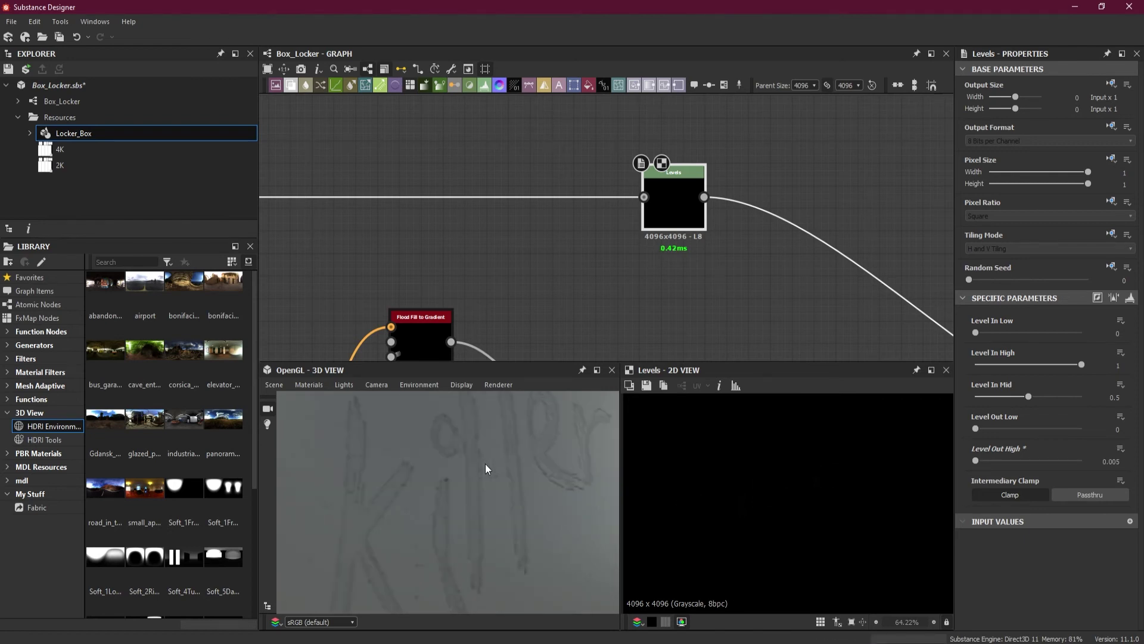
{"action": "left_click_drag", "start_coordinate": [481, 470], "coordinate": [482, 478]}
{"action": "scroll", "coordinate": [485, 466], "scroll_direction": "down", "scroll_amount": 5}
{"action": "mouse_move", "coordinate": [484, 514]}
{"action": "left_mouse_down"}
{"action": "mouse_move", "coordinate": [481, 529]}
{"action": "mouse_move", "coordinate": [540, 509]}
{"action": "mouse_move", "coordinate": [561, 520]}
{"action": "mouse_move", "coordinate": [496, 539]}
{"action": "mouse_move", "coordinate": [423, 538]}
{"action": "mouse_move", "coordinate": [416, 509]}
{"action": "mouse_move", "coordinate": [500, 484]}
{"action": "mouse_move", "coordinate": [495, 512]}
{"action": "mouse_move", "coordinate": [495, 491]}
{"action": "mouse_move", "coordinate": [477, 494]}
{"action": "mouse_move", "coordinate": [489, 507]}
{"action": "mouse_move", "coordinate": [484, 485]}
{"action": "mouse_move", "coordinate": [488, 495]}
{"action": "mouse_move", "coordinate": [475, 499]}
{"action": "left_mouse_up"}
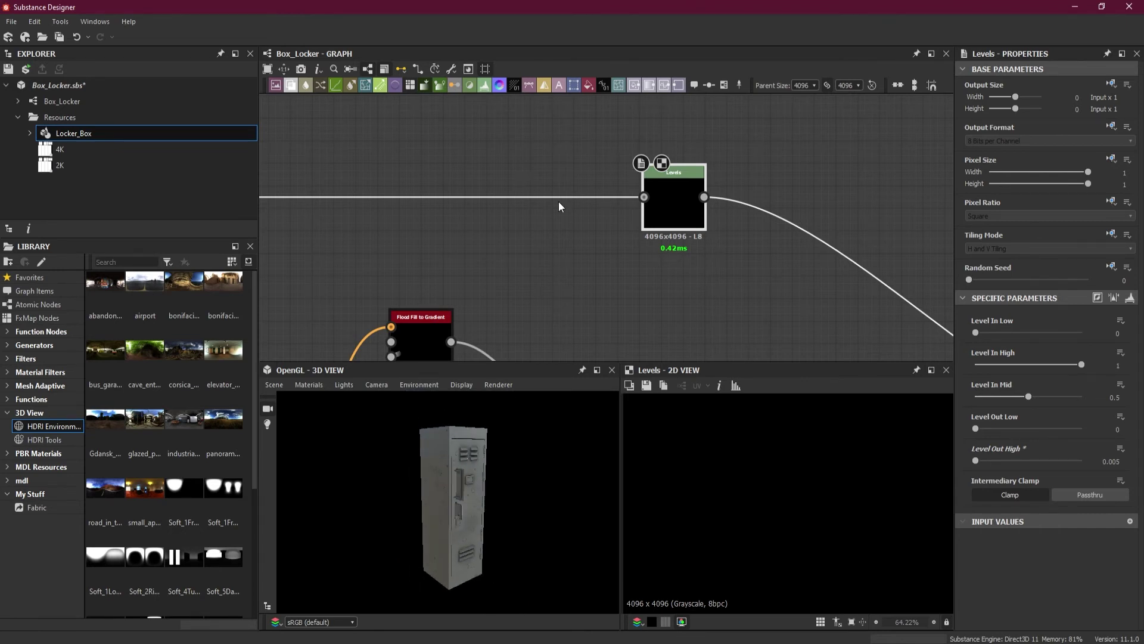
Enclose the whole text scratch branch, including its final blend, in a new frame and extend the frame's upper edge.
{"action": "scroll", "coordinate": [580, 217], "scroll_direction": "down", "scroll_amount": 6}
{"action": "middle_click_drag", "start_coordinate": [609, 221], "coordinate": [612, 218]}
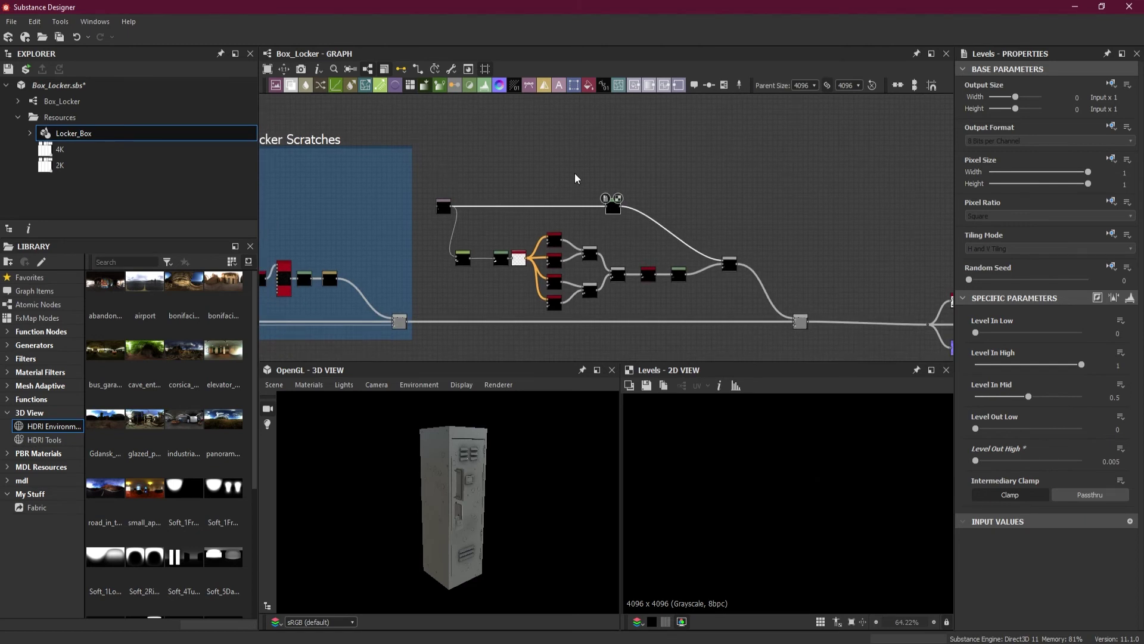
{"action": "scroll", "coordinate": [507, 187], "scroll_direction": "up", "scroll_amount": 4}
{"action": "scroll", "coordinate": [690, 230], "scroll_direction": "down", "scroll_amount": 5}
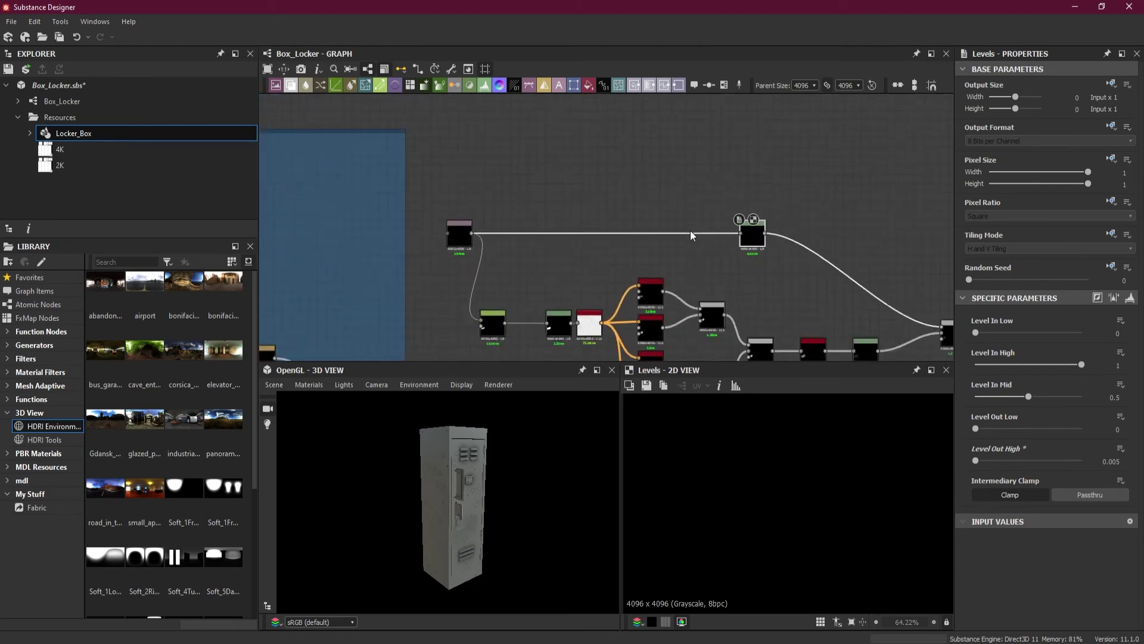
{"action": "scroll", "coordinate": [518, 259], "scroll_direction": "up", "scroll_amount": 3}
{"action": "middle_click_drag", "start_coordinate": [551, 267], "coordinate": [541, 213]}
{"action": "scroll", "coordinate": [541, 221], "scroll_direction": "down", "scroll_amount": 2}
{"action": "left_click_drag", "start_coordinate": [436, 152], "coordinate": [852, 346]}
{"action": "right_click", "coordinate": [817, 327]}
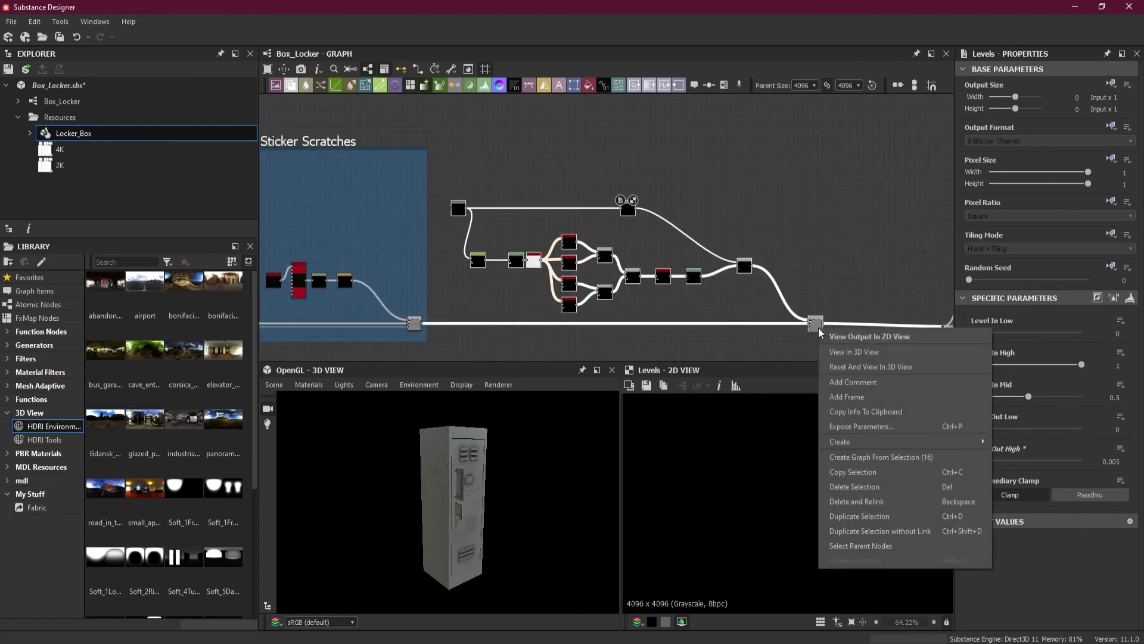
{"action": "left_click", "coordinate": [878, 397]}
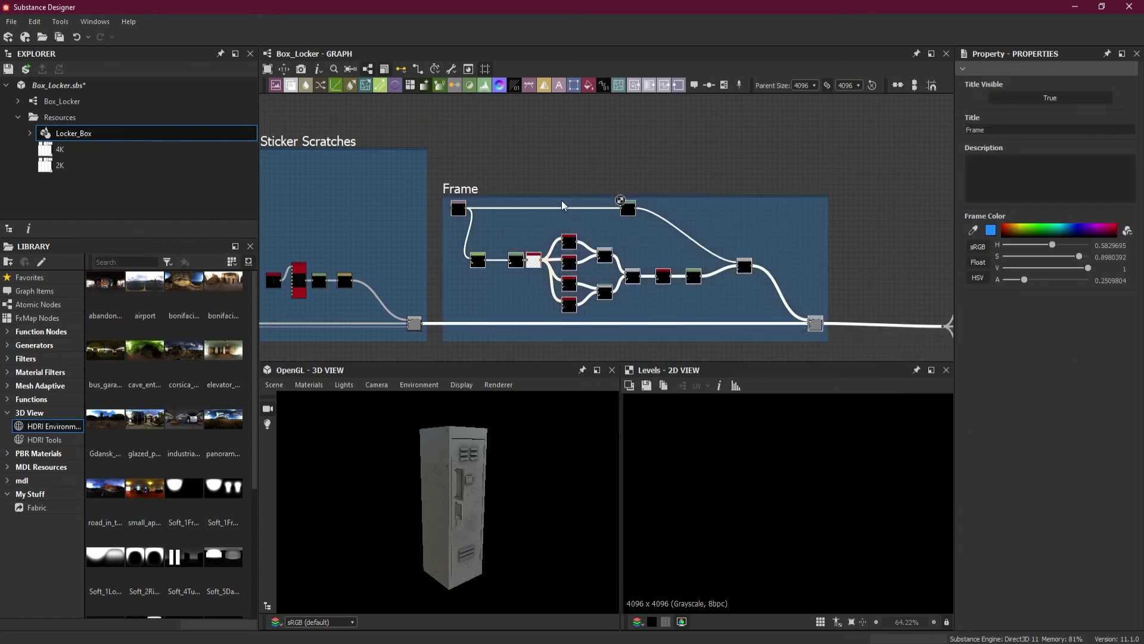
{"action": "scroll", "coordinate": [562, 195], "scroll_direction": "up", "scroll_amount": 2}
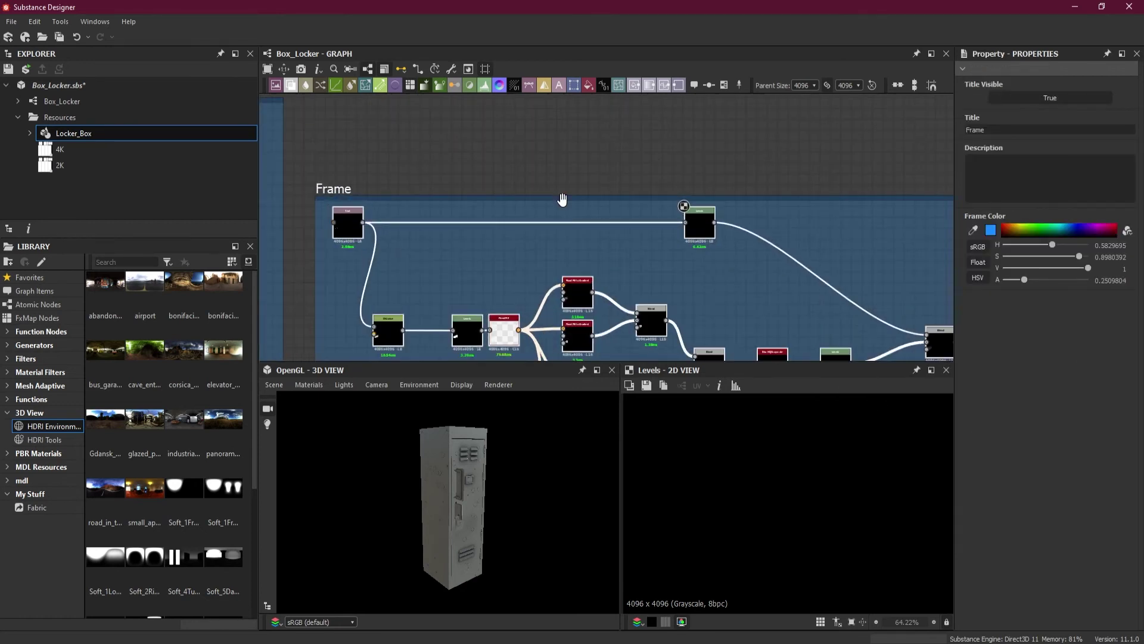
{"action": "scroll", "coordinate": [562, 197], "scroll_direction": "down", "scroll_amount": 3}
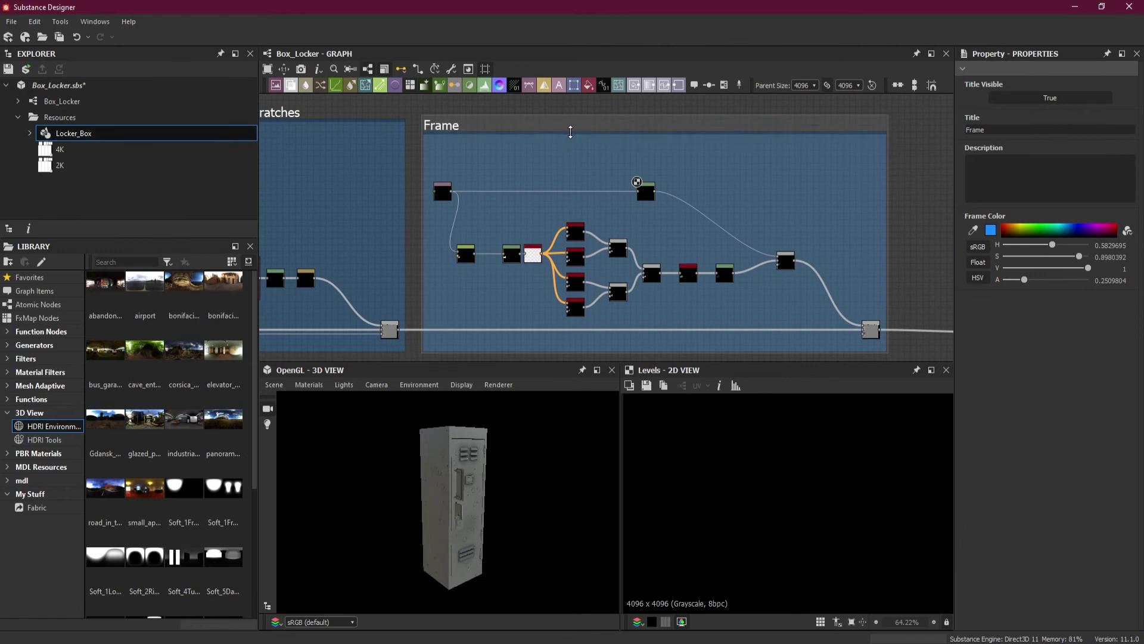
Title the new frame "The Killer Kid Scratch".
{"action": "double_click", "coordinate": [1029, 128]}
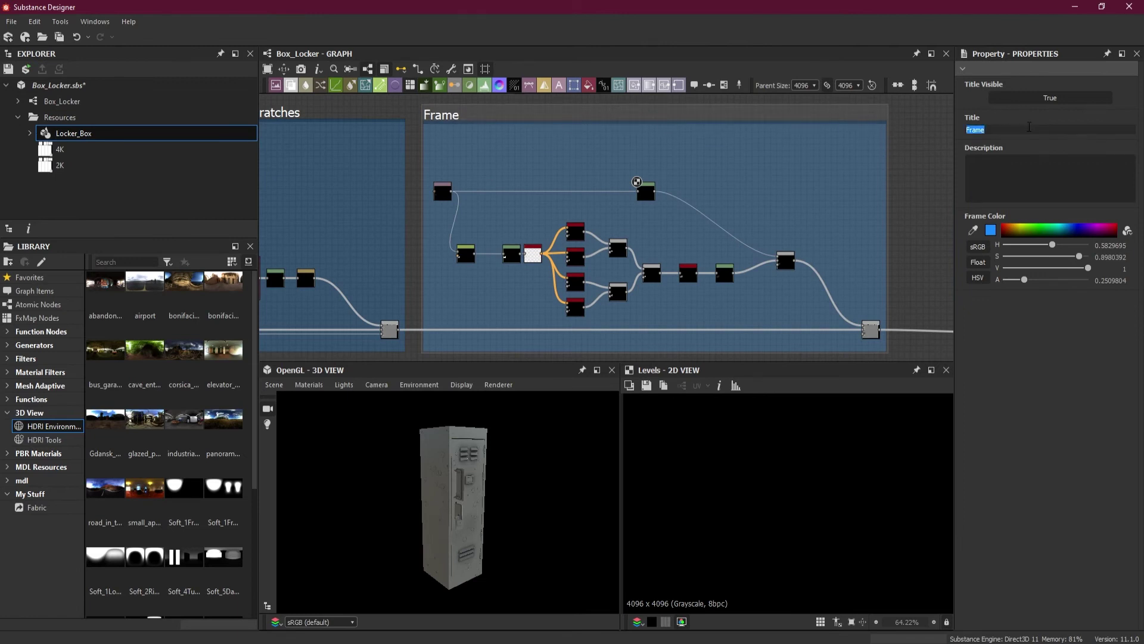
{"action": "type", "text": "Th"}
{"action": "key", "text": "Return"}
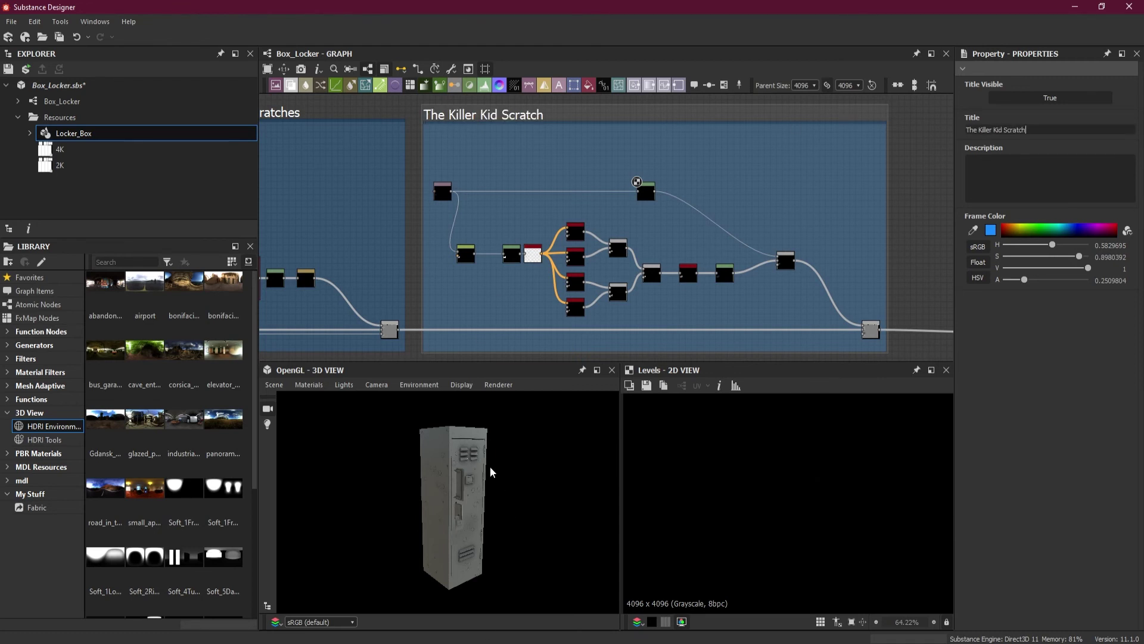
Save the Box_Locker package and inspect the locker door around the padlock up close.
{"action": "scroll", "coordinate": [491, 467], "scroll_direction": "up", "scroll_amount": 3}
{"action": "left_click_drag", "start_coordinate": [491, 467], "coordinate": [477, 464], "text": "alt"}
{"action": "scroll", "coordinate": [477, 468], "scroll_direction": "up", "scroll_amount": 5}
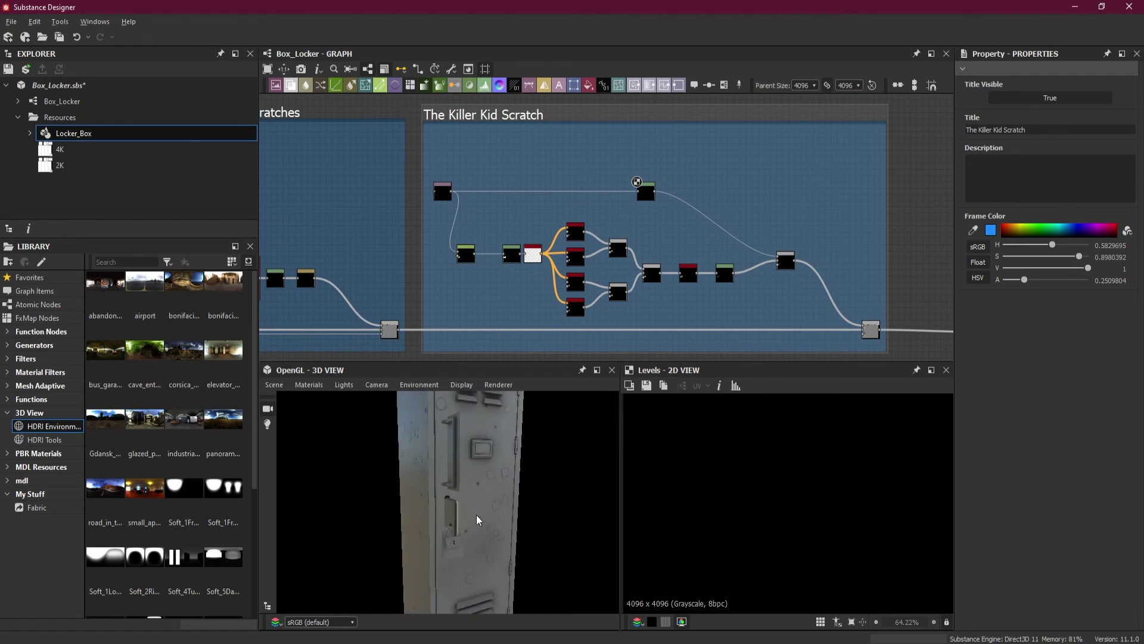
{"action": "scroll", "coordinate": [565, 172], "scroll_direction": "down", "scroll_amount": 5}
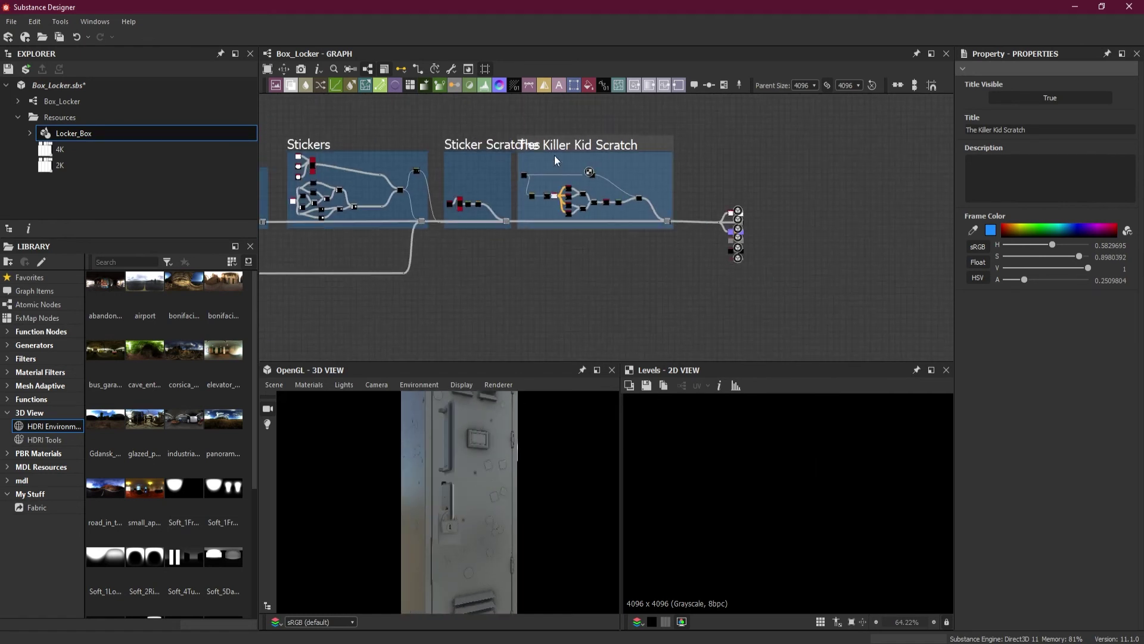
{"action": "scroll", "coordinate": [717, 156], "scroll_direction": "up", "scroll_amount": 3}
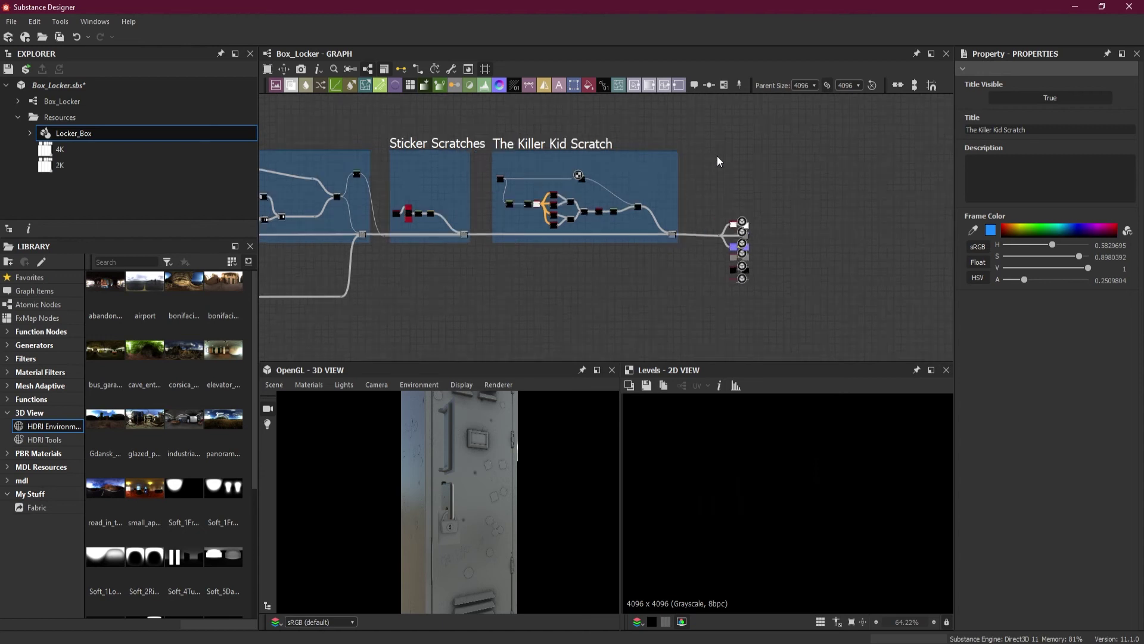
{"action": "left_click", "coordinate": [59, 36]}
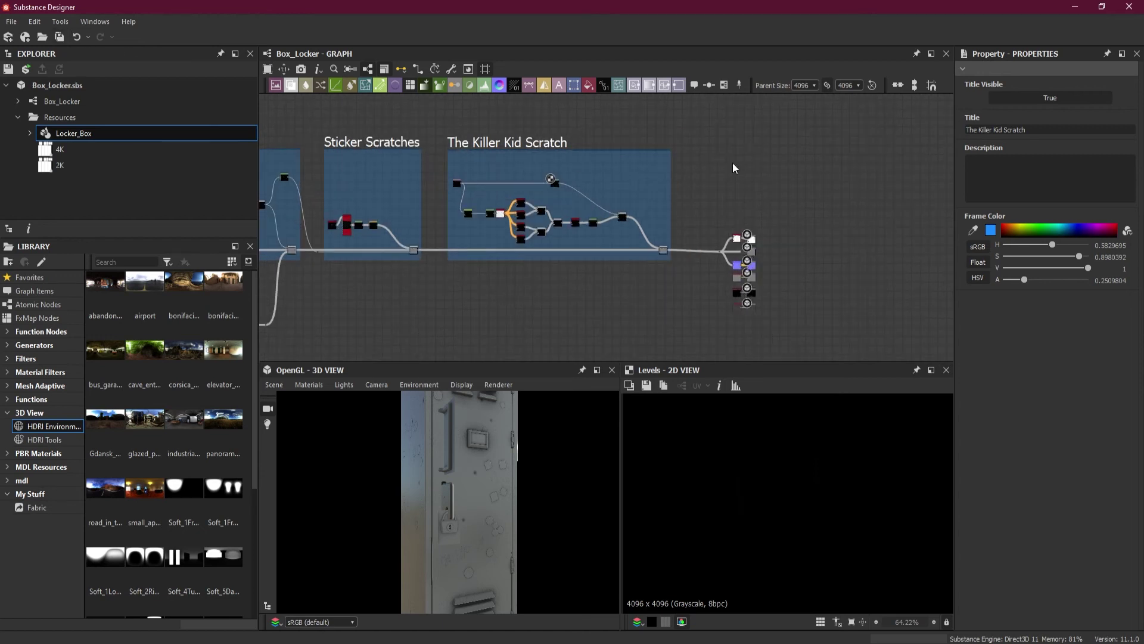
{"action": "scroll", "coordinate": [501, 463], "scroll_direction": "up", "scroll_amount": 3}
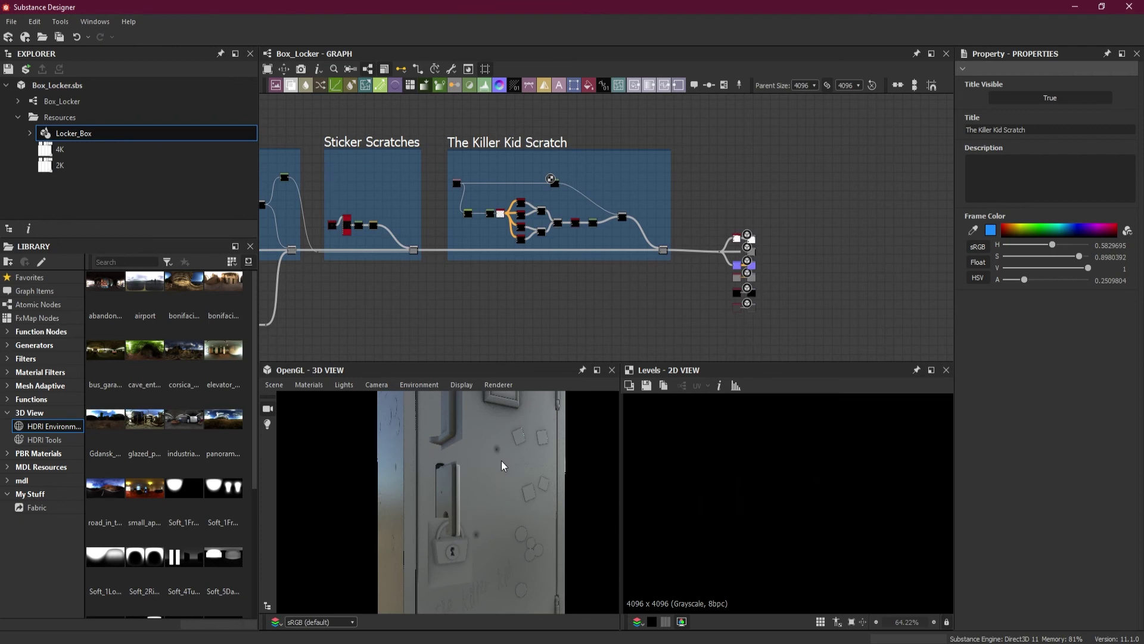
{"action": "scroll", "coordinate": [481, 478], "scroll_direction": "up", "scroll_amount": 4}
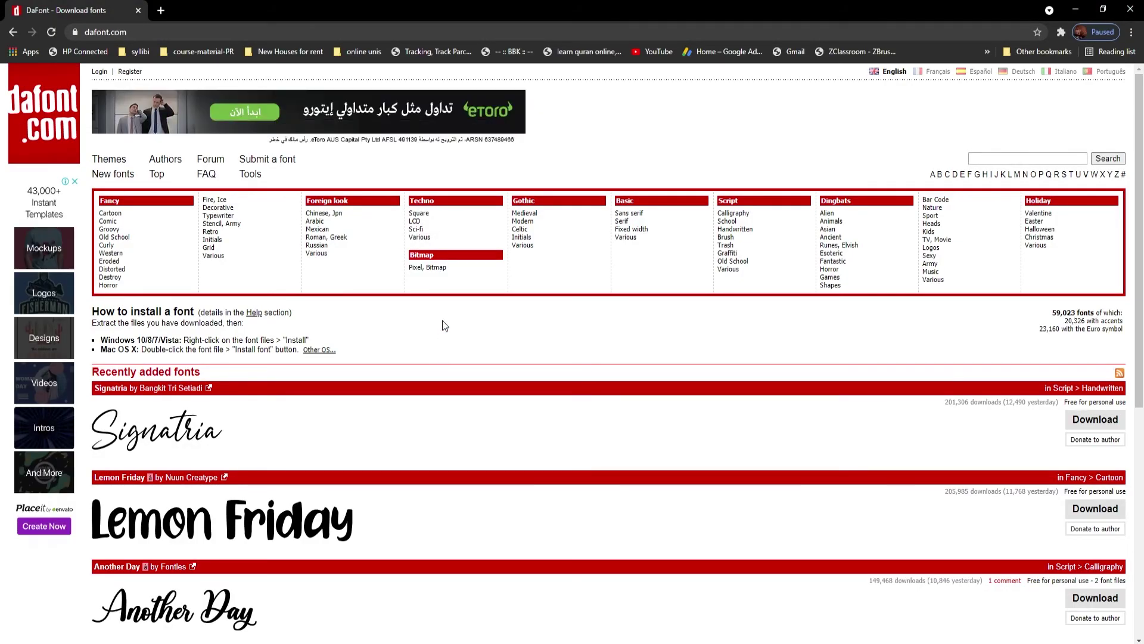
Switch to dafont.com in the browser, look through the Dingbats > Nature fonts, and close the browser.
{"action": "scroll", "coordinate": [443, 322], "scroll_direction": "down", "scroll_amount": 1}
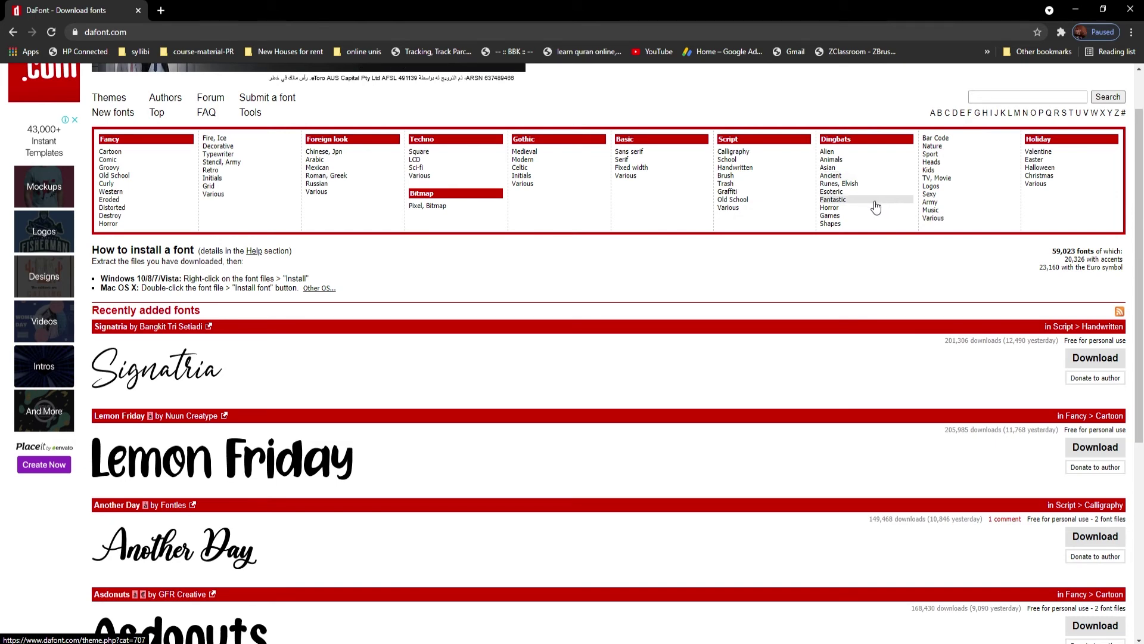
{"action": "left_click", "coordinate": [972, 149]}
{"action": "scroll", "coordinate": [670, 414], "scroll_direction": "down", "scroll_amount": 4}
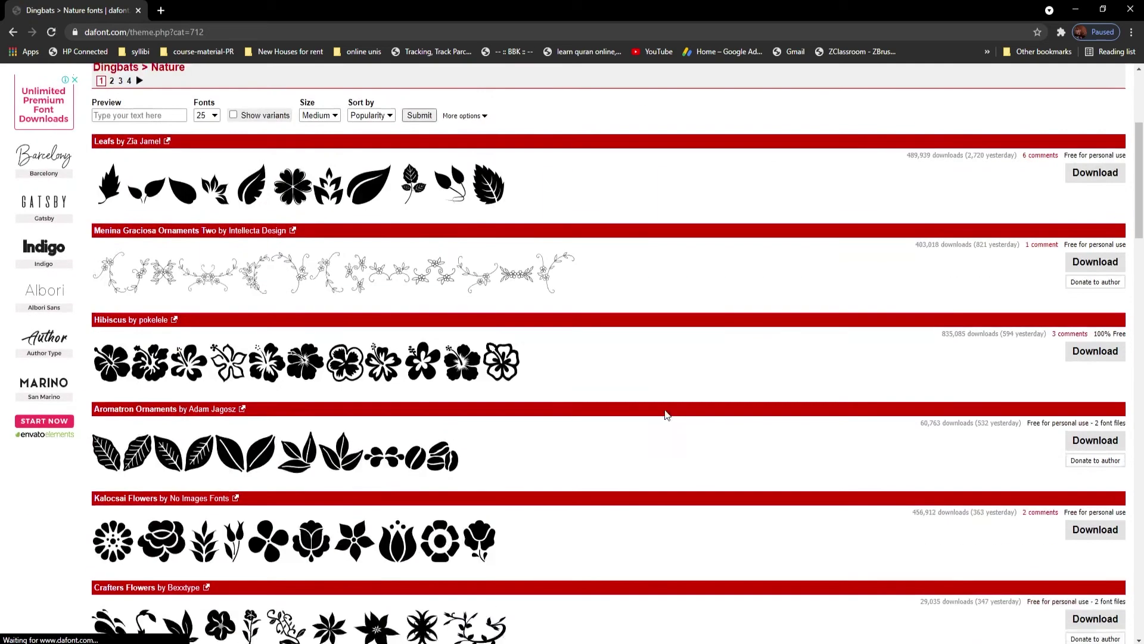
{"action": "scroll", "coordinate": [361, 411], "scroll_direction": "down", "scroll_amount": 4}
{"action": "scroll", "coordinate": [404, 488], "scroll_direction": "down", "scroll_amount": 3}
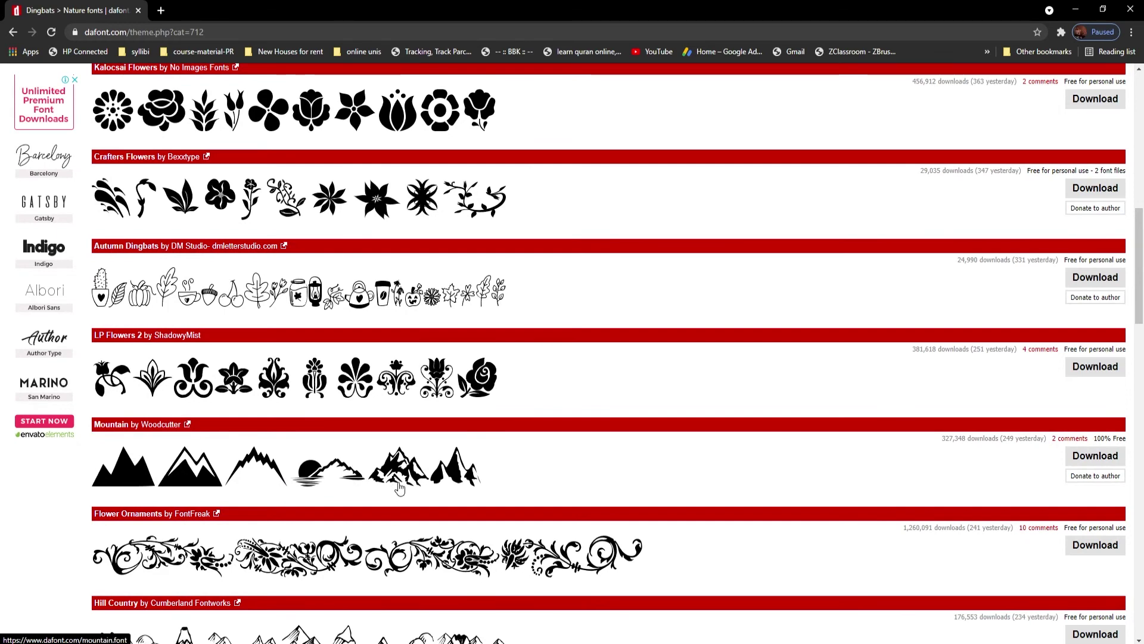
{"action": "scroll", "coordinate": [400, 479], "scroll_direction": "down", "scroll_amount": 2}
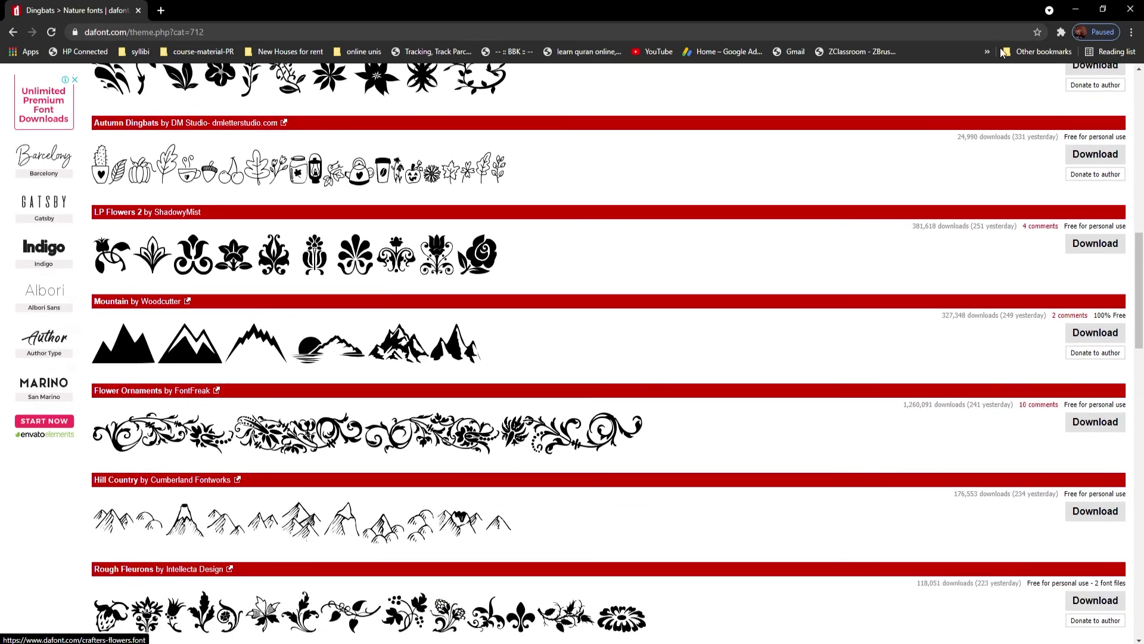
{"action": "left_click", "coordinate": [1132, 9]}
Examine the text scratch branch in the graph and the engraved lettering on the locker door from near and far.
{"action": "scroll", "coordinate": [595, 213], "scroll_direction": "up", "scroll_amount": 4}
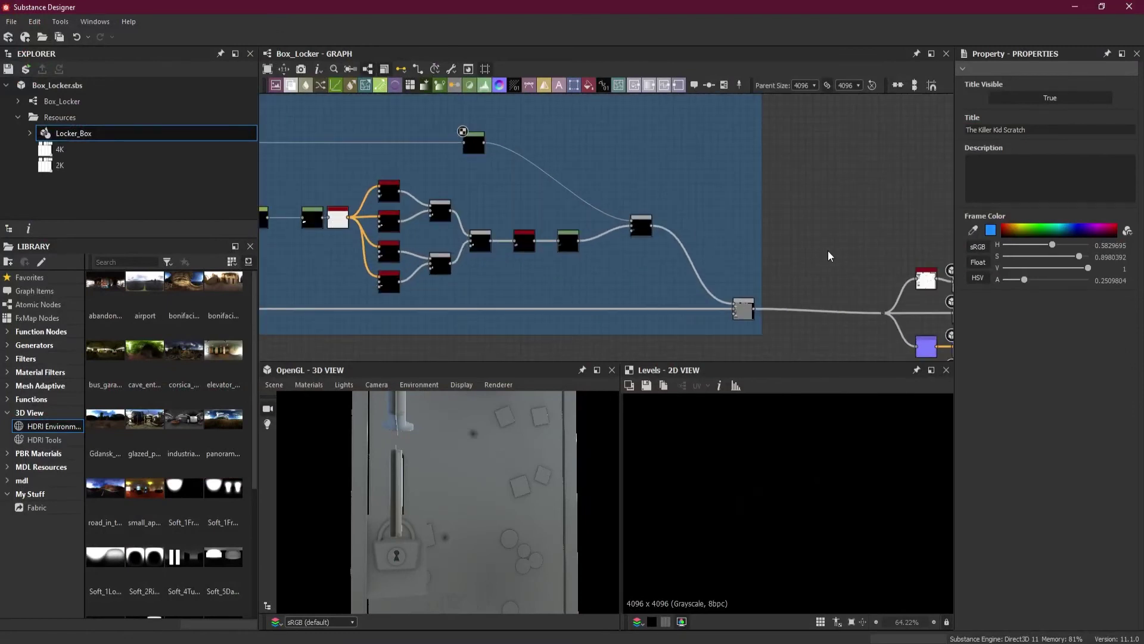
{"action": "middle_click_drag", "start_coordinate": [401, 194], "coordinate": [494, 175]}
{"action": "scroll", "coordinate": [367, 146], "scroll_direction": "up", "scroll_amount": 2}
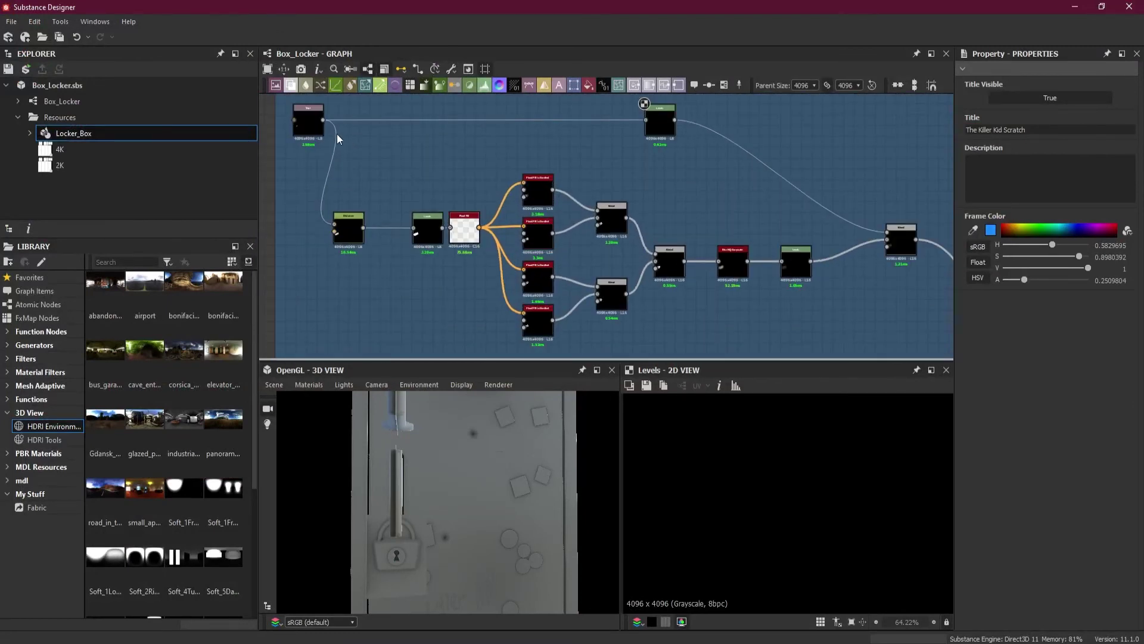
{"action": "scroll", "coordinate": [446, 602], "scroll_direction": "up", "scroll_amount": 4}
{"action": "middle_click_drag", "start_coordinate": [452, 578], "coordinate": [471, 444]}
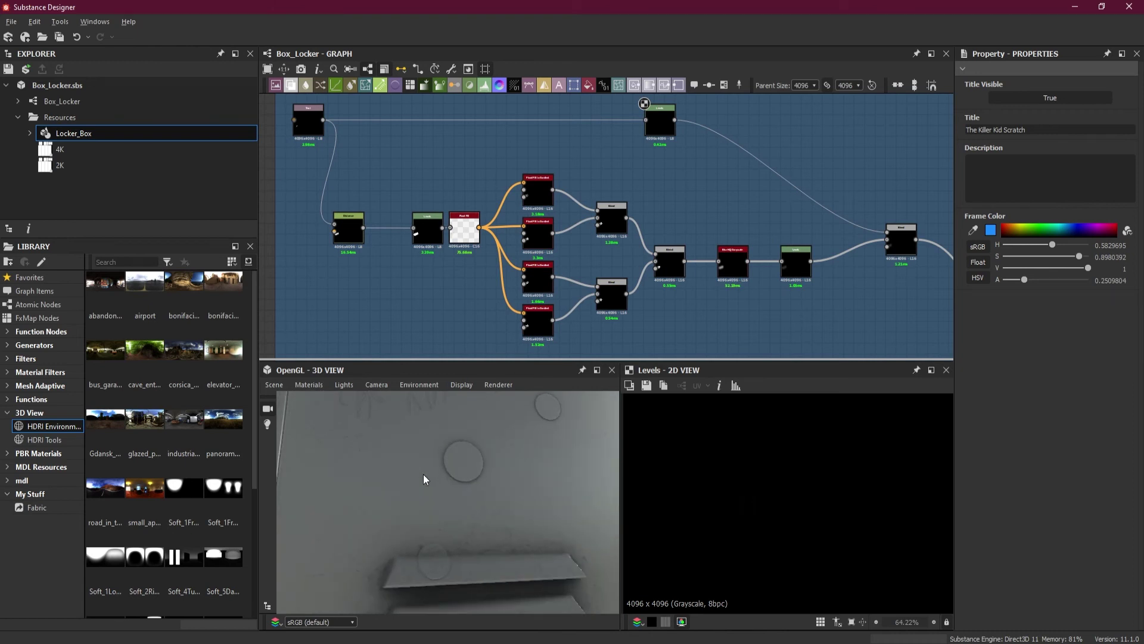
{"action": "middle_click_drag", "start_coordinate": [462, 481], "coordinate": [464, 514]}
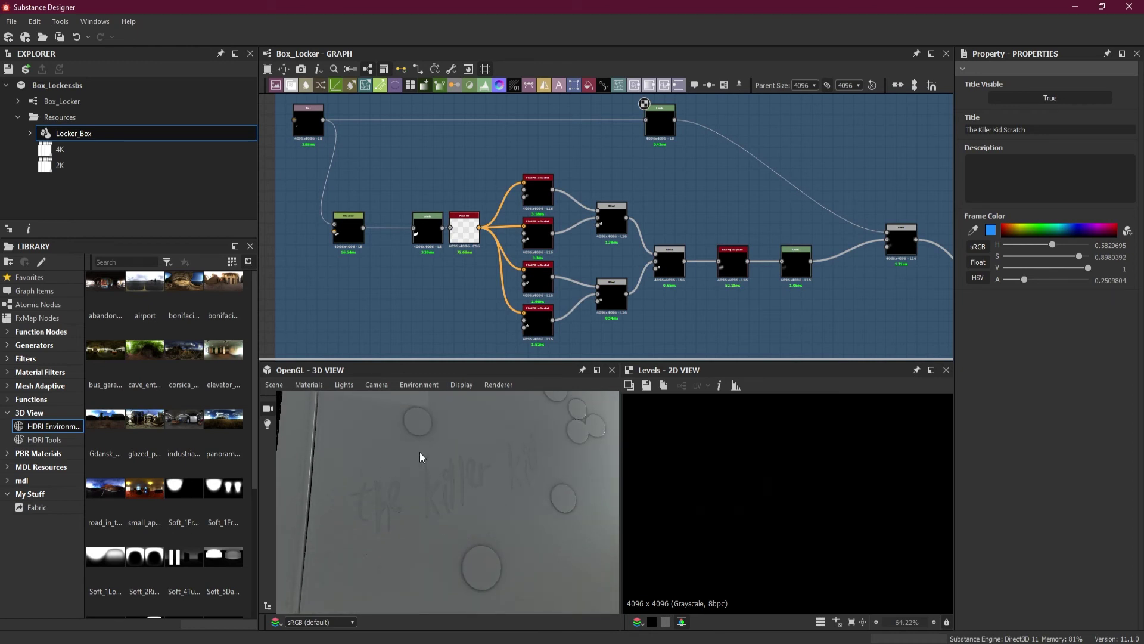
{"action": "scroll", "coordinate": [471, 499], "scroll_direction": "down", "scroll_amount": 4}
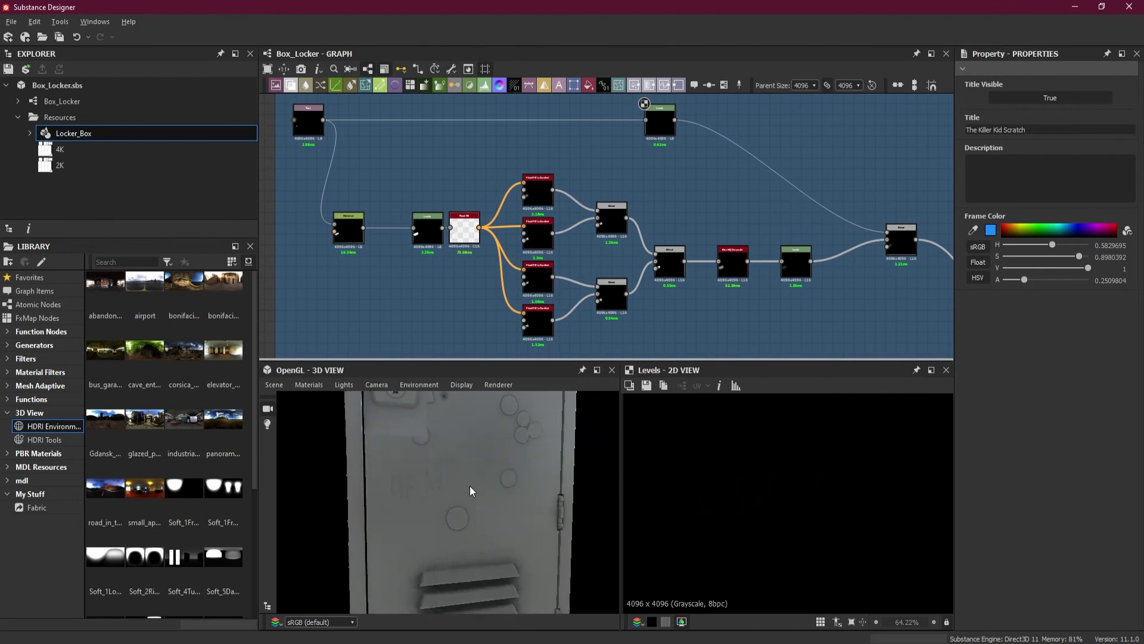
{"action": "scroll", "coordinate": [471, 500], "scroll_direction": "down", "scroll_amount": 3}
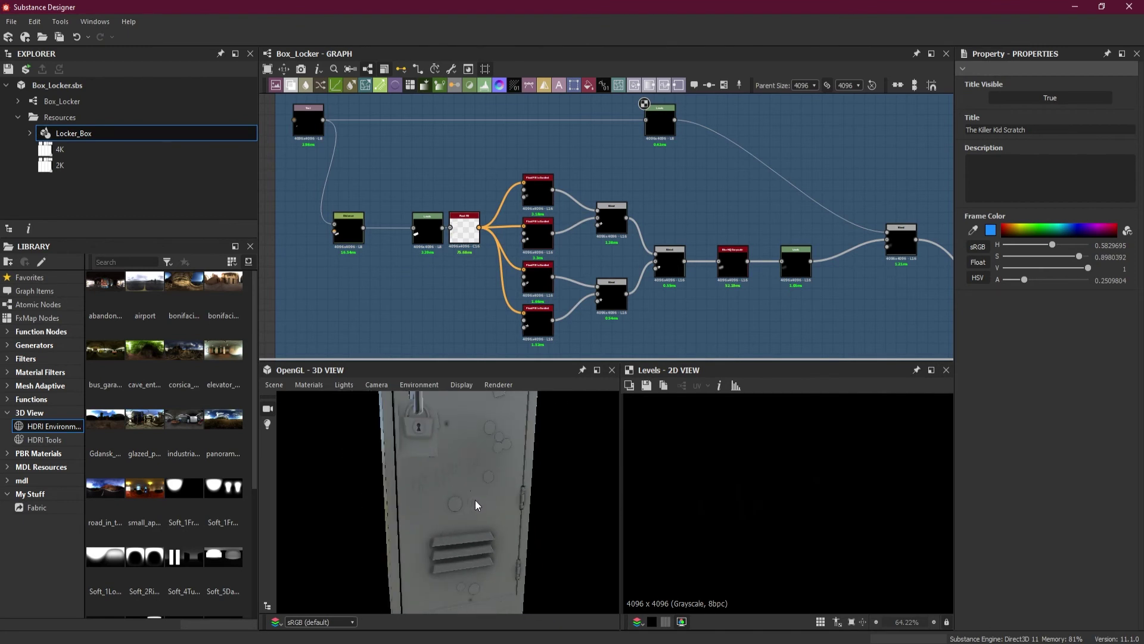
{"action": "scroll", "coordinate": [474, 502], "scroll_direction": "up", "scroll_amount": 5}
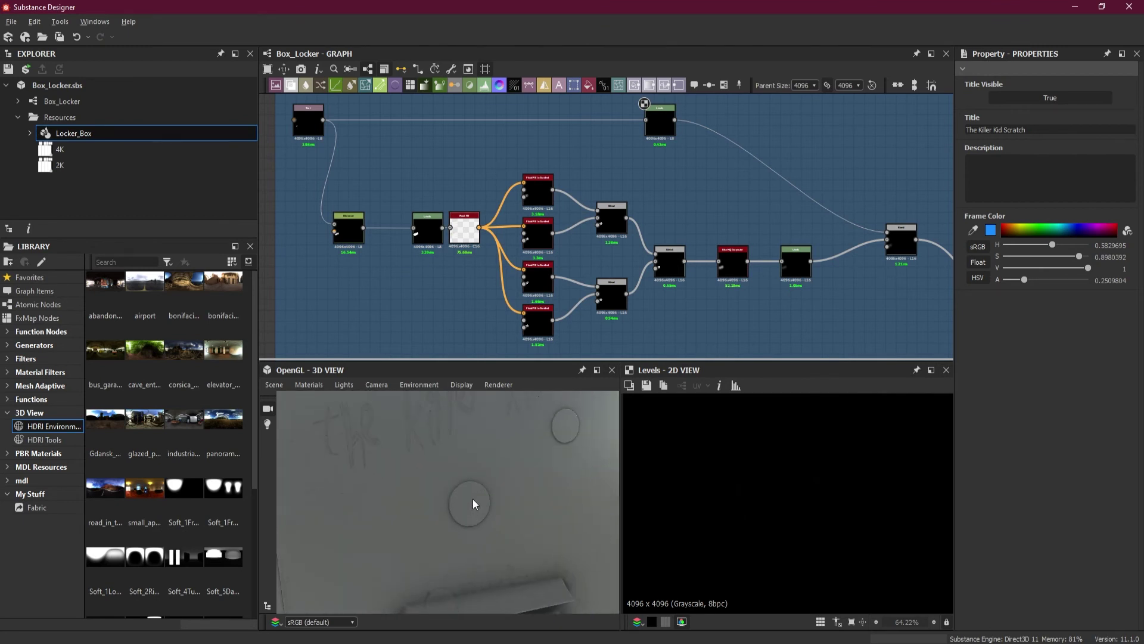
{"action": "scroll", "coordinate": [474, 498], "scroll_direction": "down", "scroll_amount": 5}
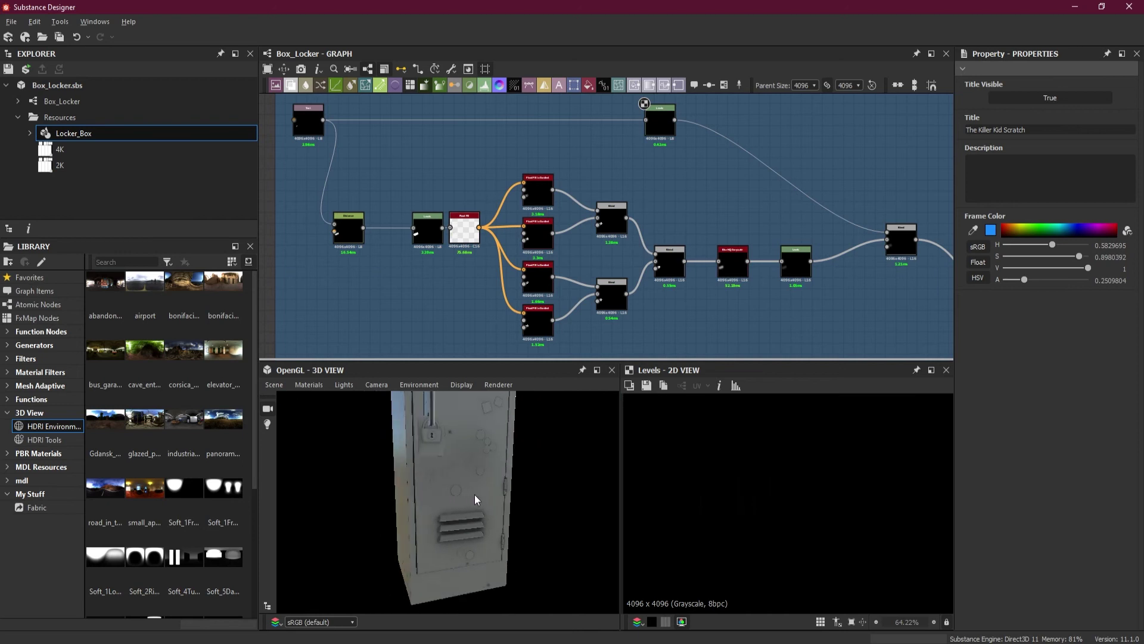
{"action": "left_click_drag", "start_coordinate": [474, 495], "coordinate": [455, 556]}
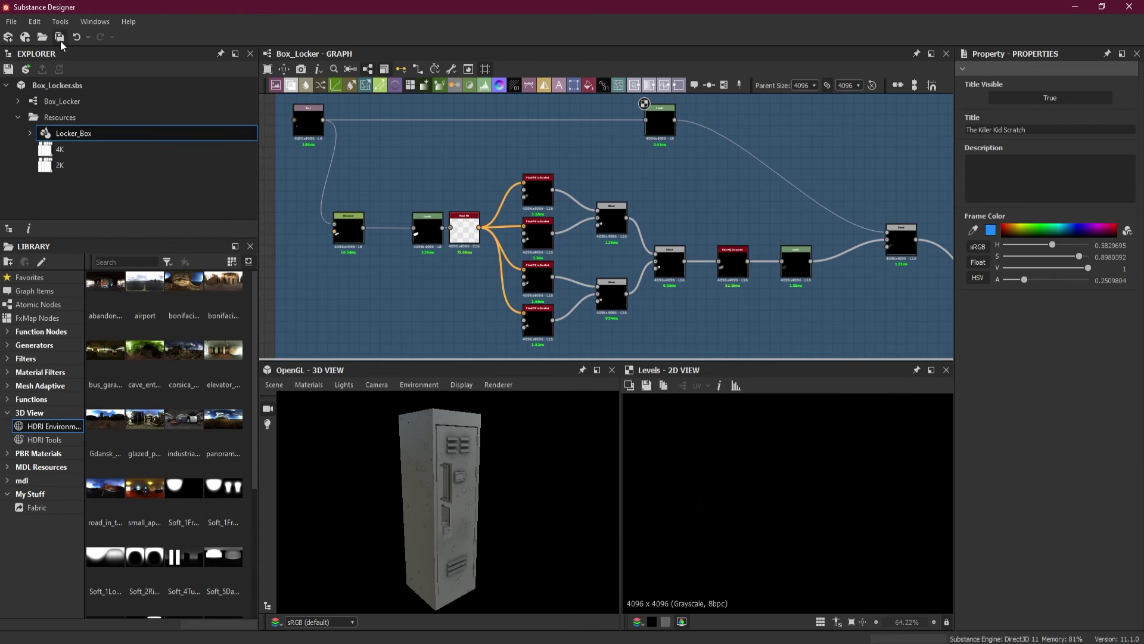